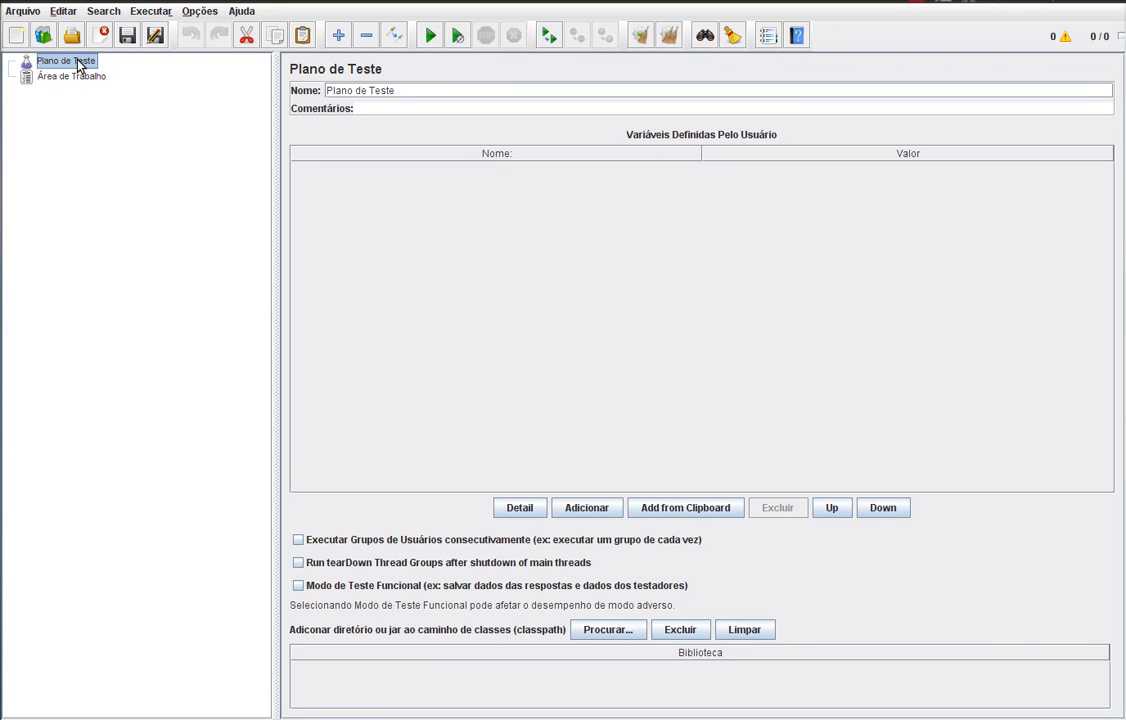
- Add a Grupo de Usuários thread group to Plano de Teste via Adicionar > Threads (Users)
right_click(79, 65)
mouse_move(97, 73)
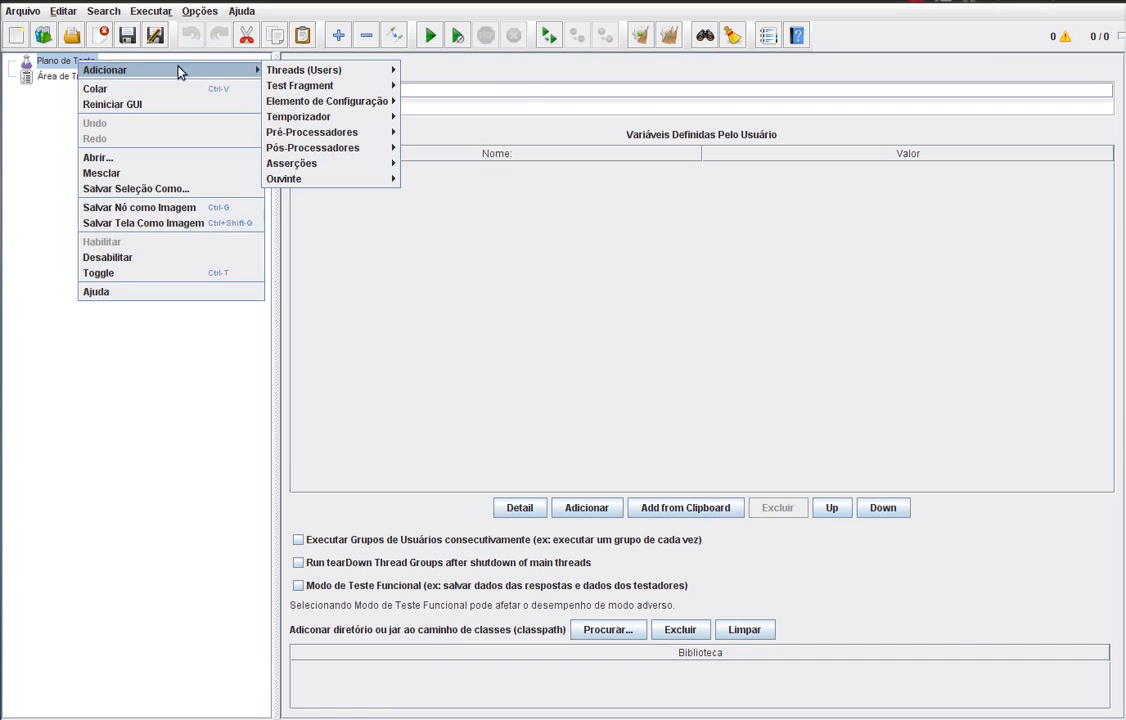
mouse_move(368, 72)
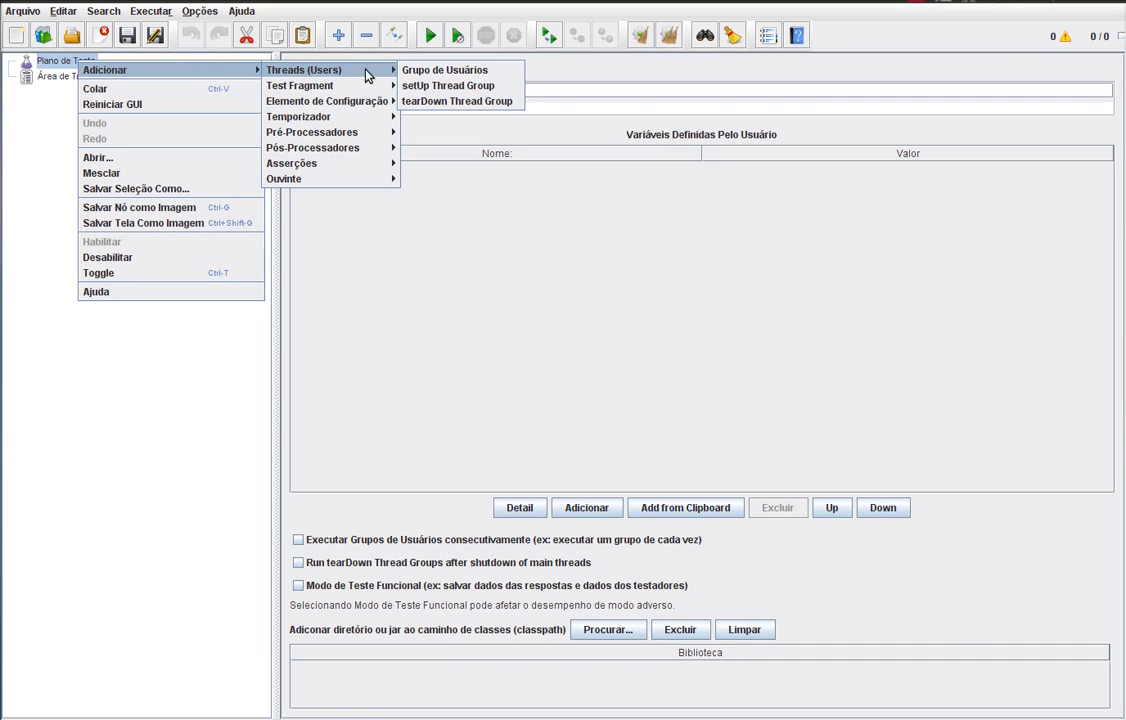
left_click(425, 73)
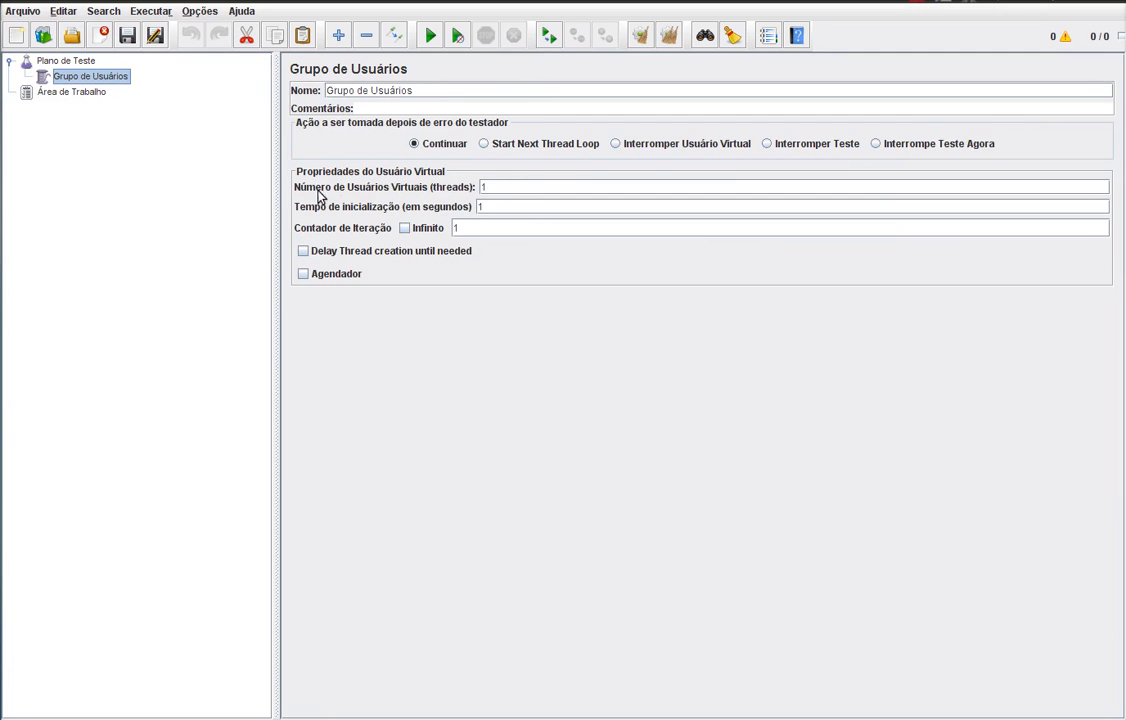
double_click(497, 188)
double_click(484, 206)
left_click(303, 252)
left_click(303, 252)
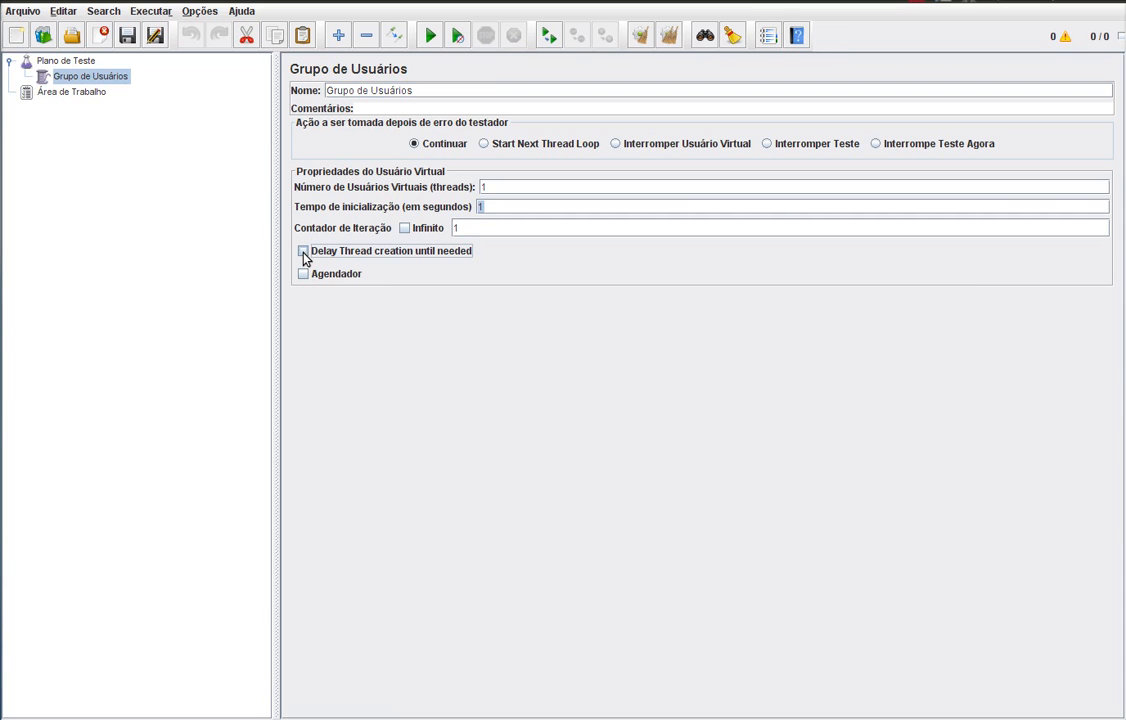
left_click(303, 274)
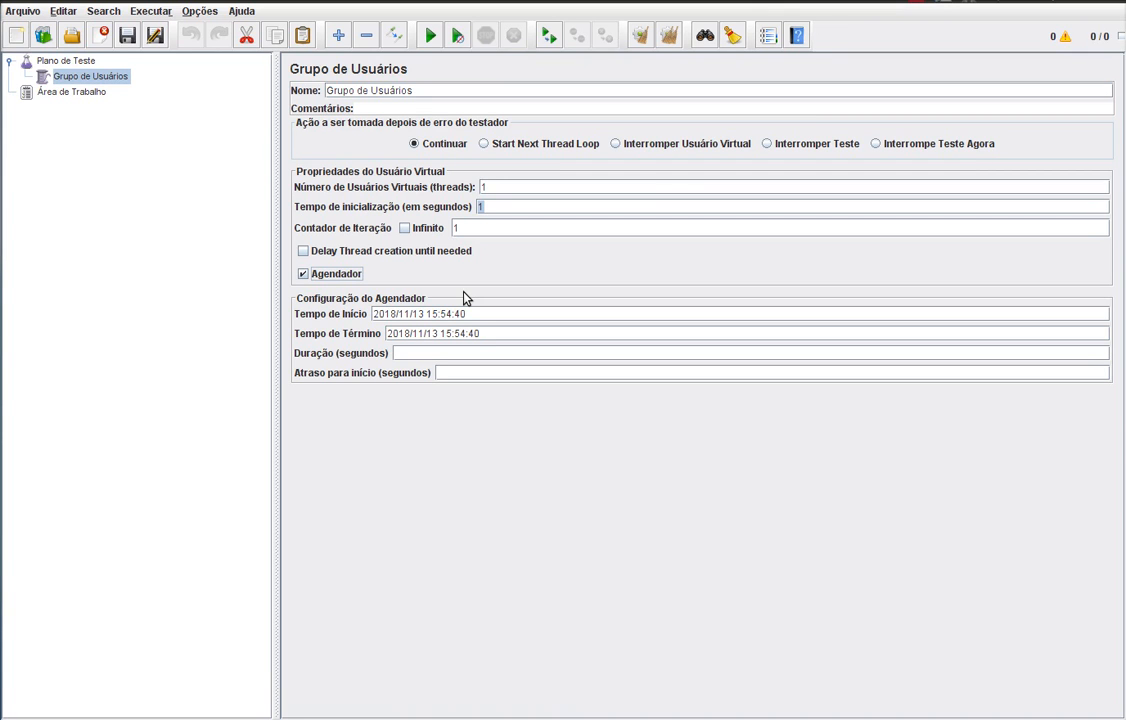
left_click(330, 276)
left_click(553, 226)
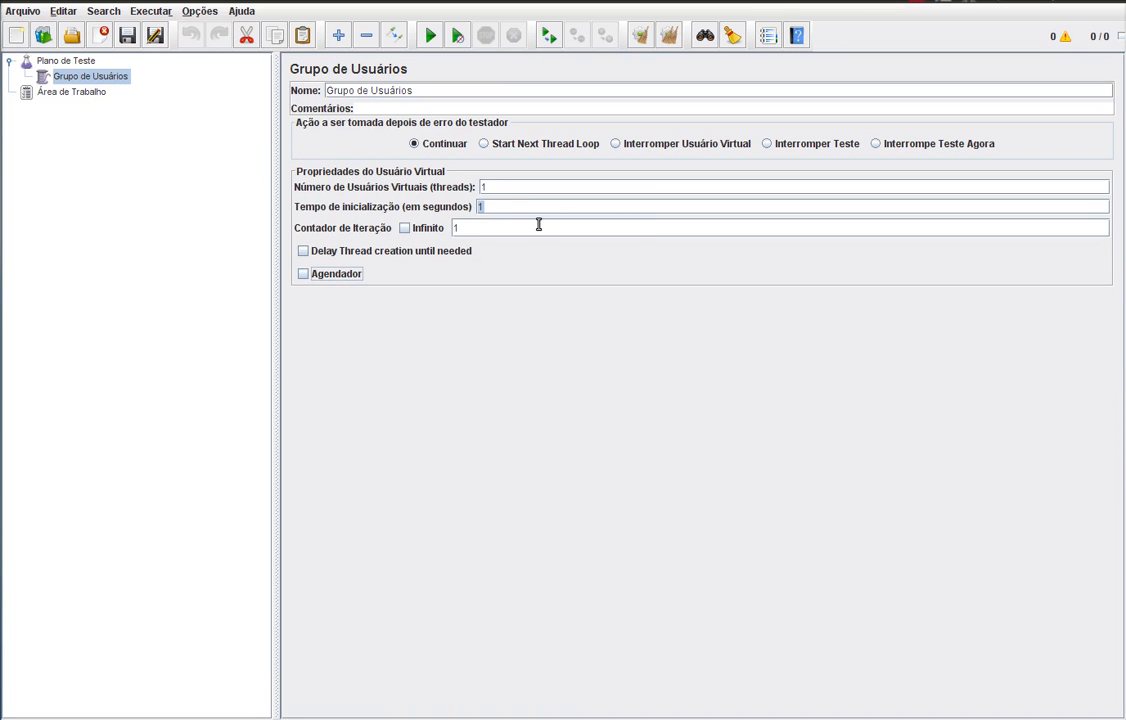
right_click(106, 84)
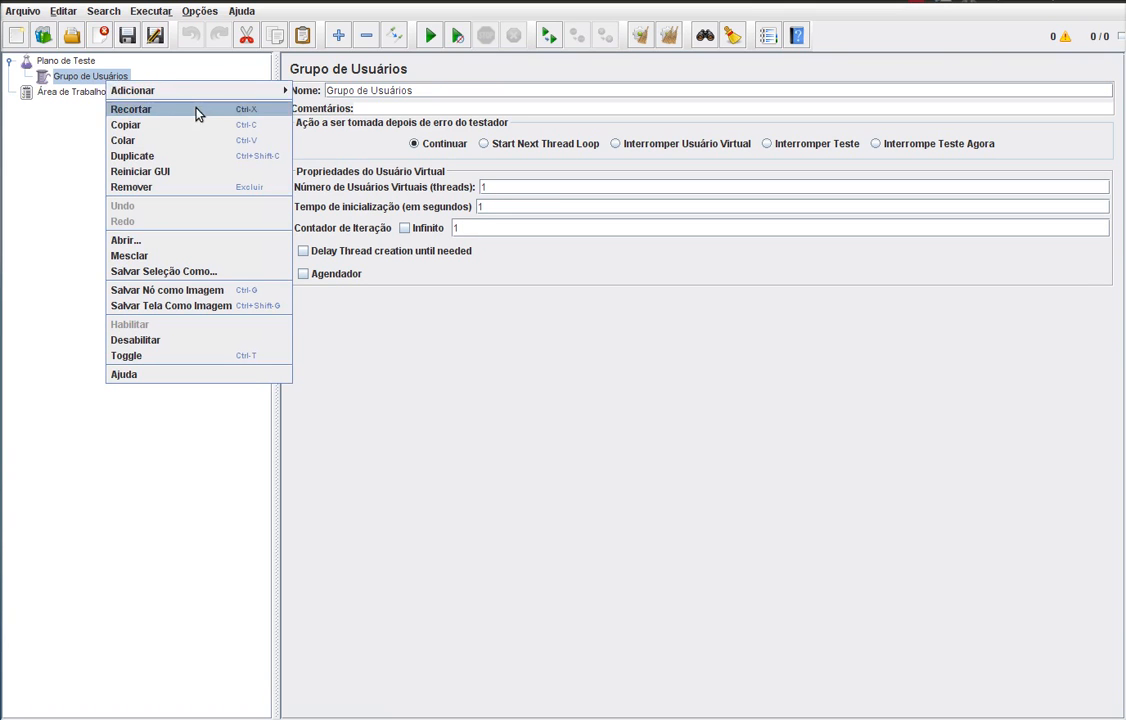
mouse_move(198, 93)
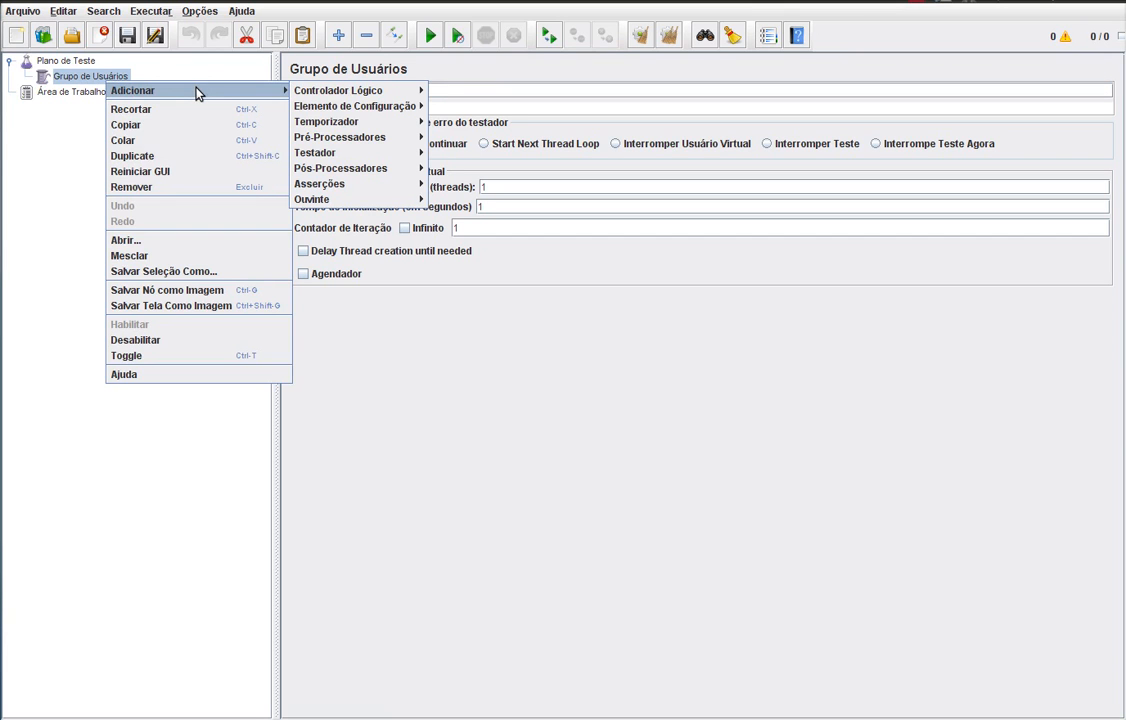
left_click(198, 75)
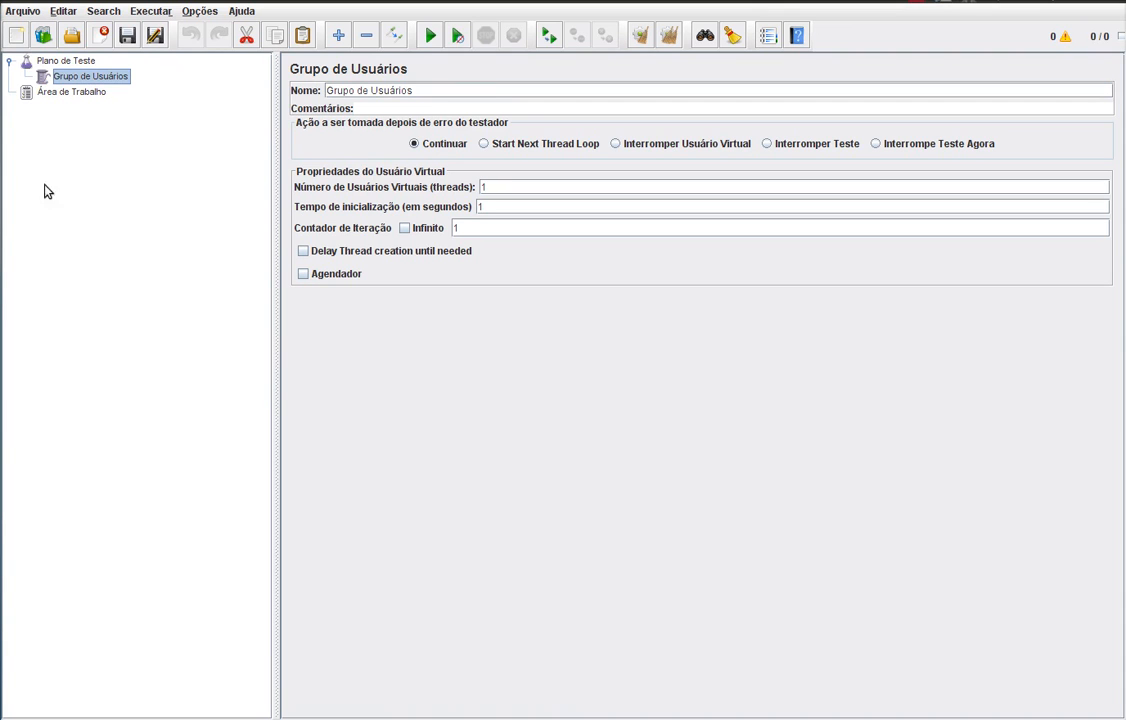
- In Firefox, view the Digital Toys, Pro Apache JMeter and GitHub tabs, ending on Digital Toys
left_click(5, 222)
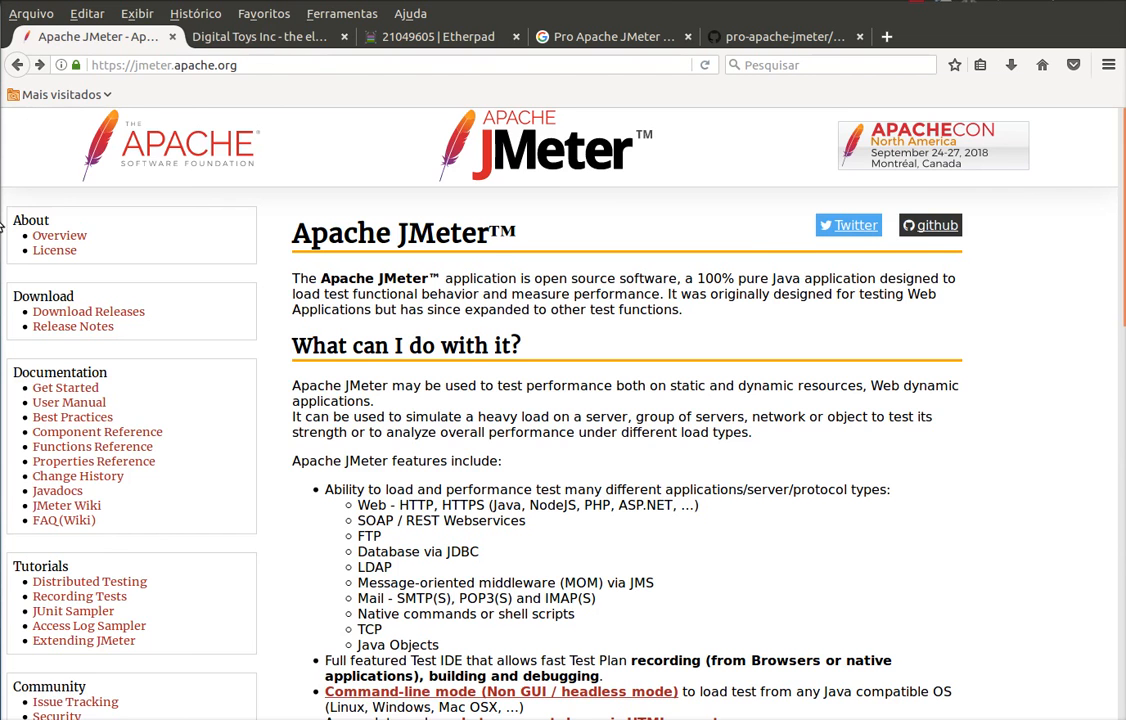
left_click(237, 38)
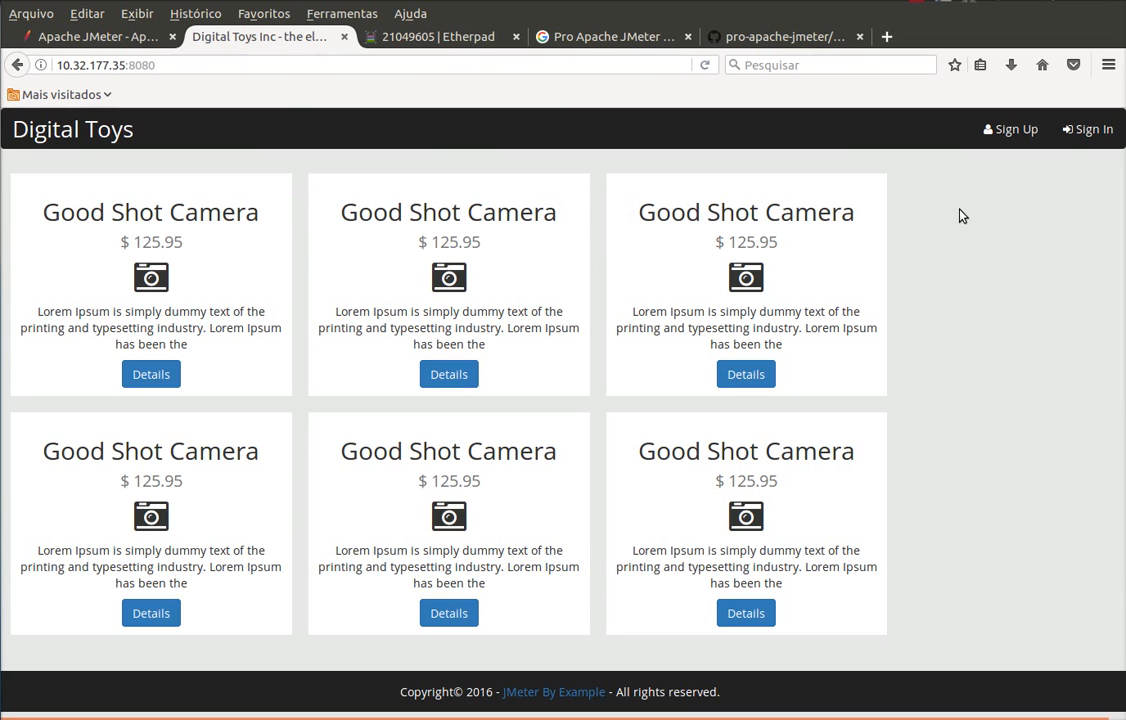
left_click(616, 39)
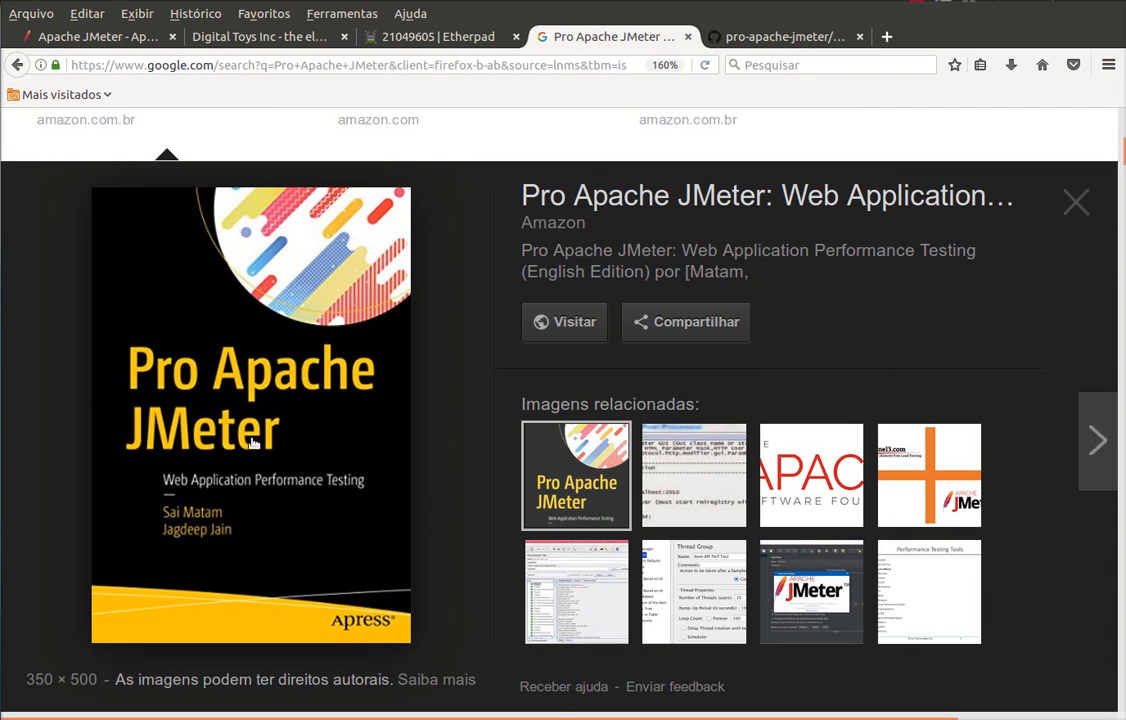
left_click(744, 38)
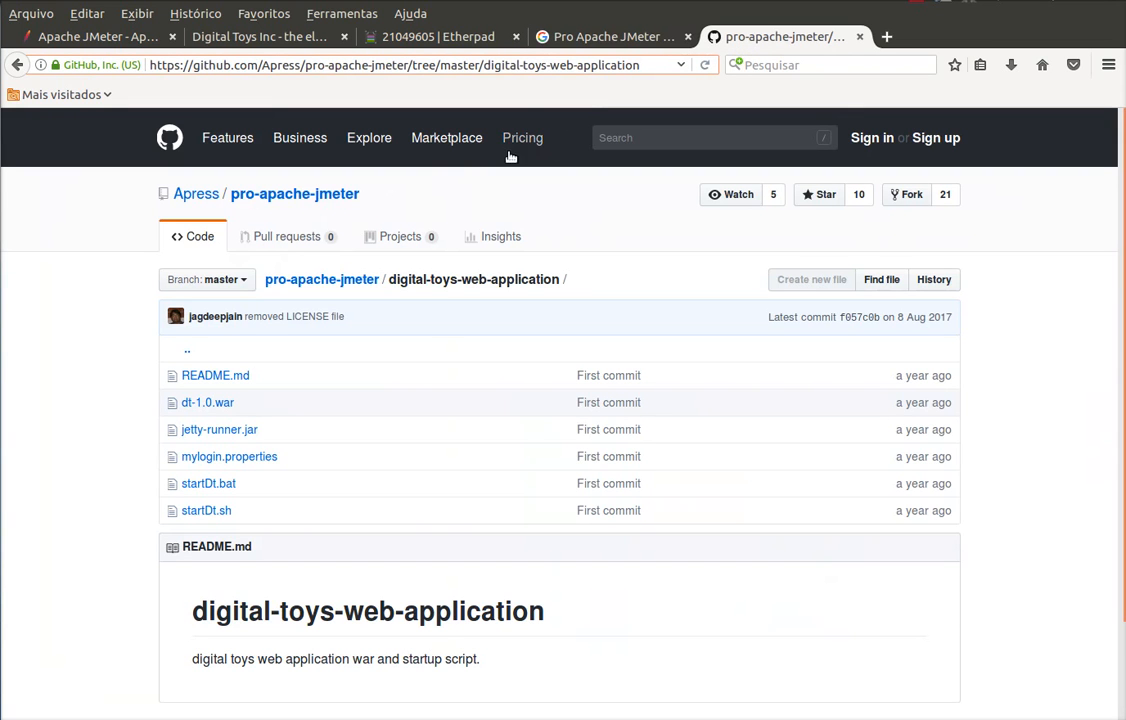
left_click_drag(648, 68, 120, 58)
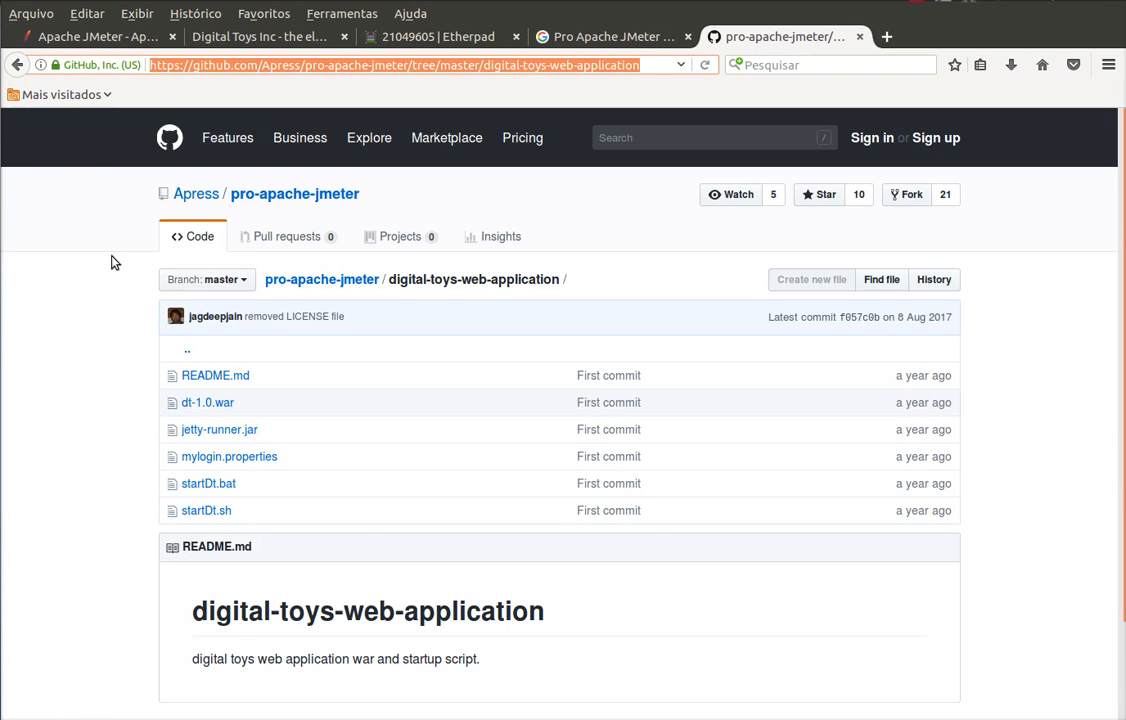
left_click(305, 38)
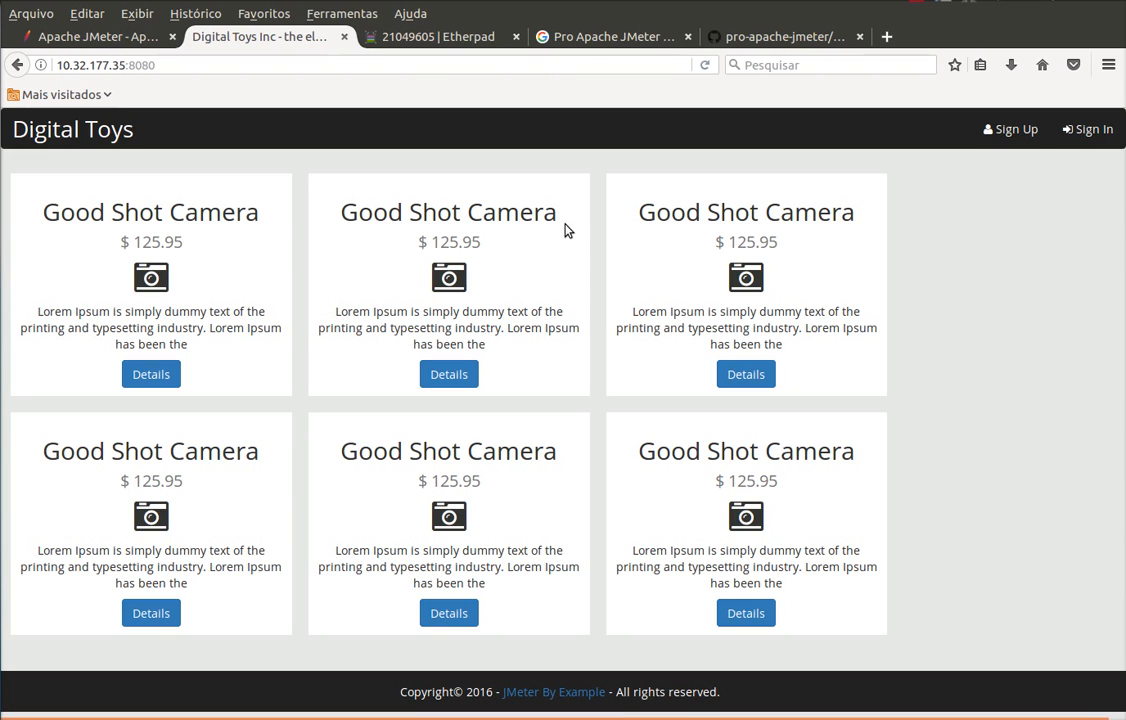
- Sign up a customer with full name, suggested e-mail and a password, then sign out
left_click(1019, 135)
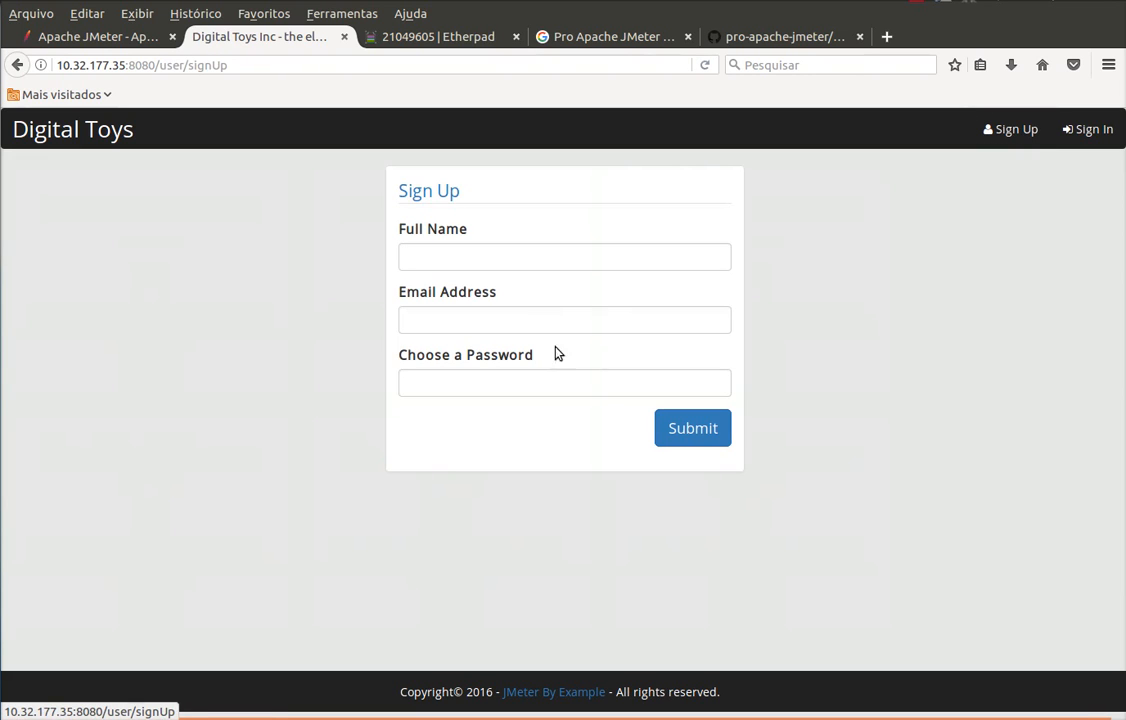
left_click(515, 255)
type("João")
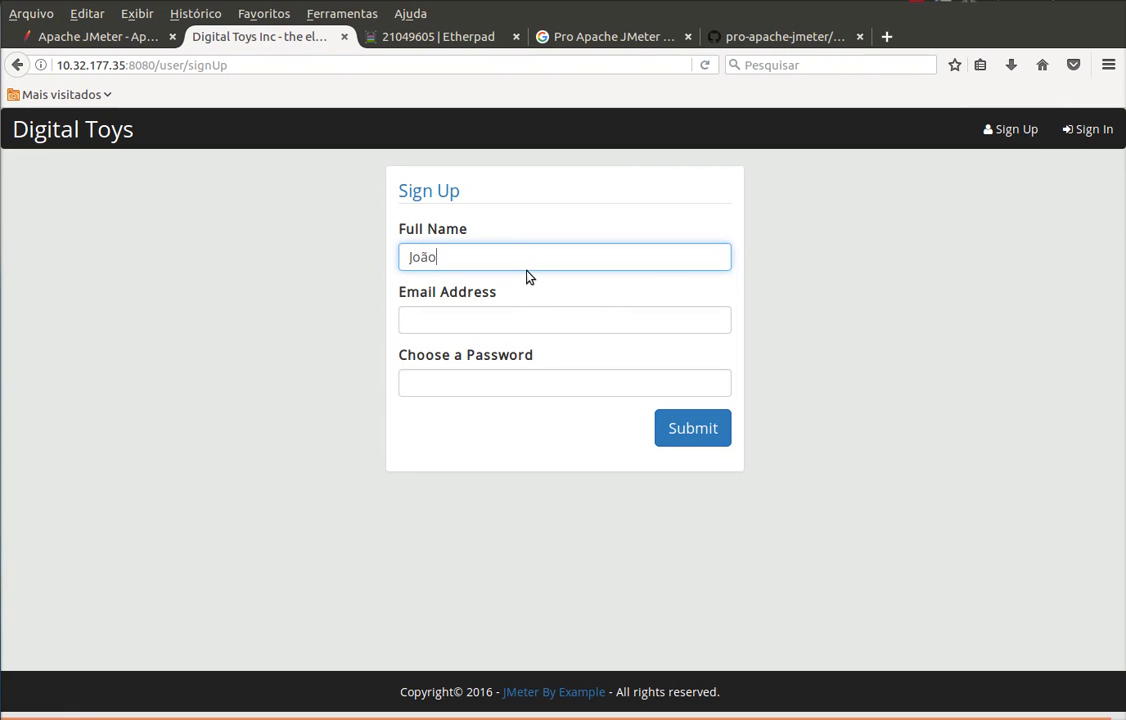
type(" Silva")
key("Tab")
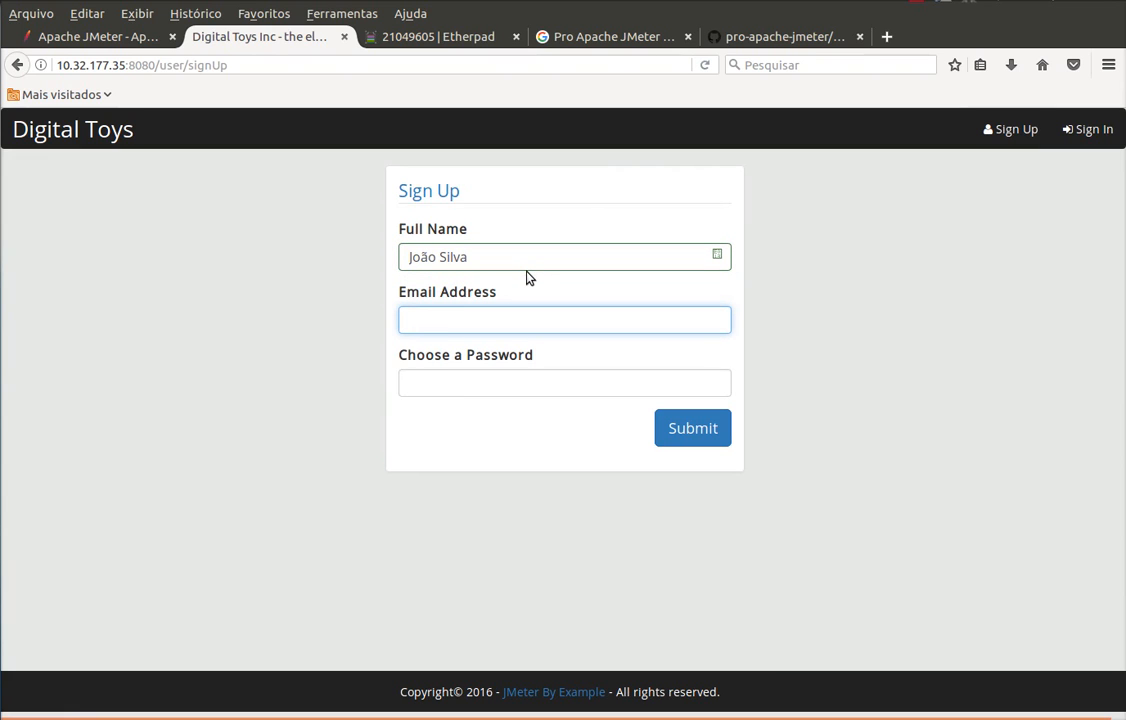
type("joao")
key("Down")
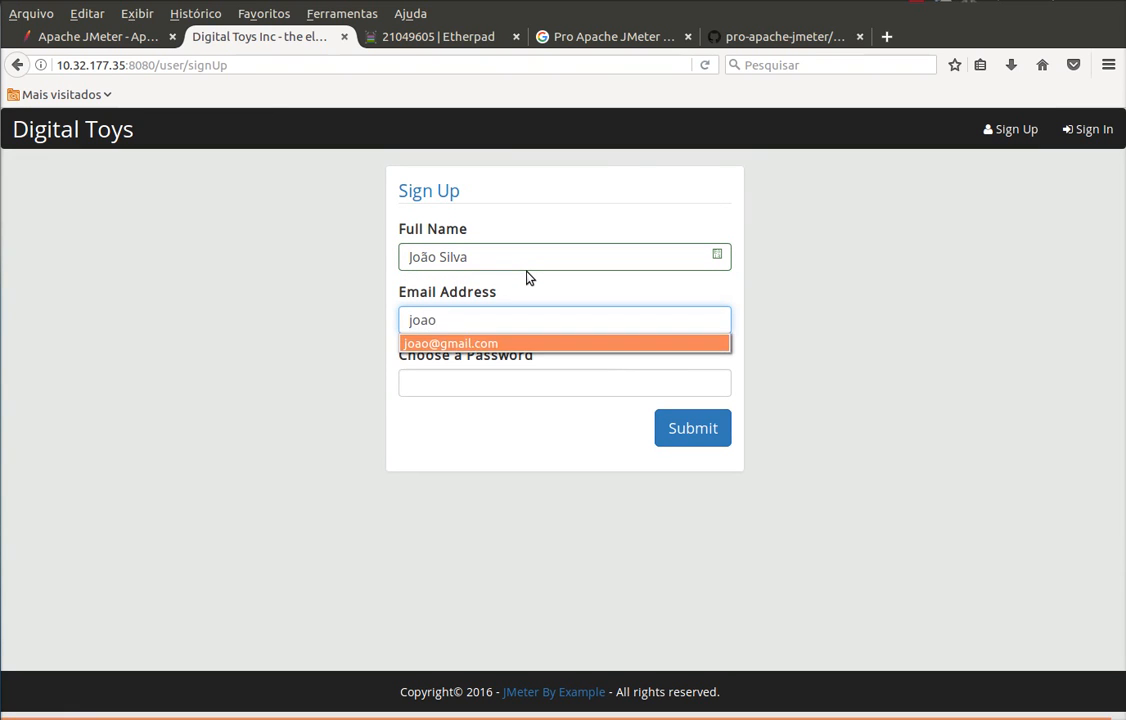
key("Return")
key("Tab")
type("123")
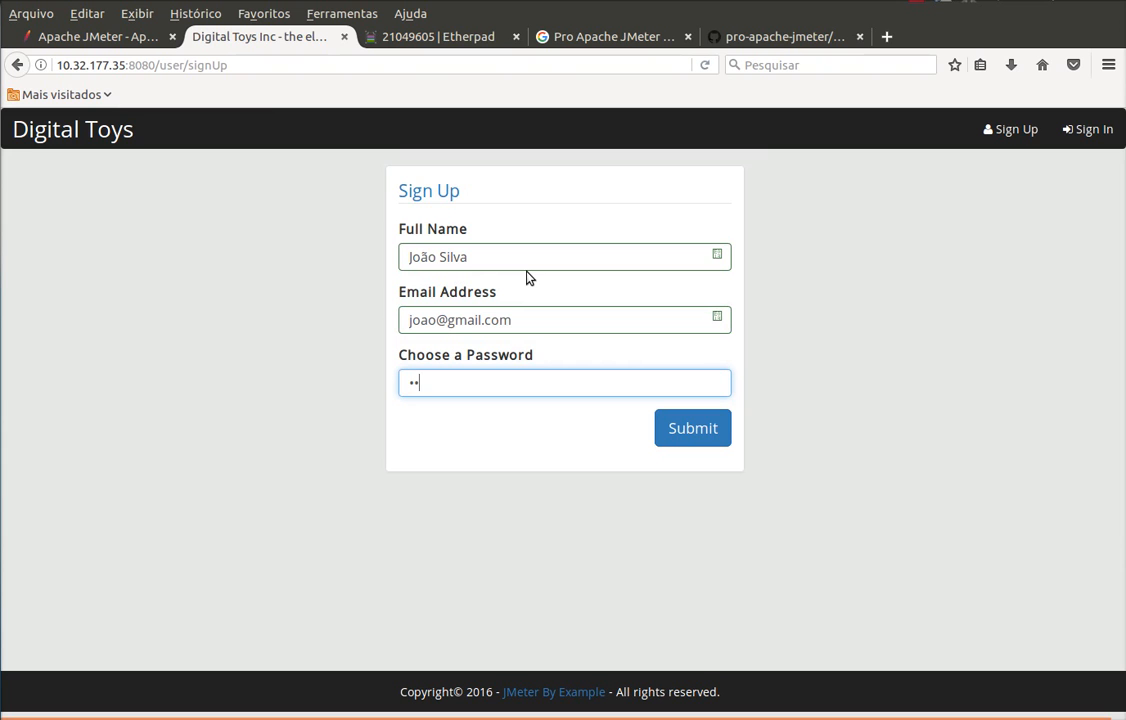
left_click(720, 438)
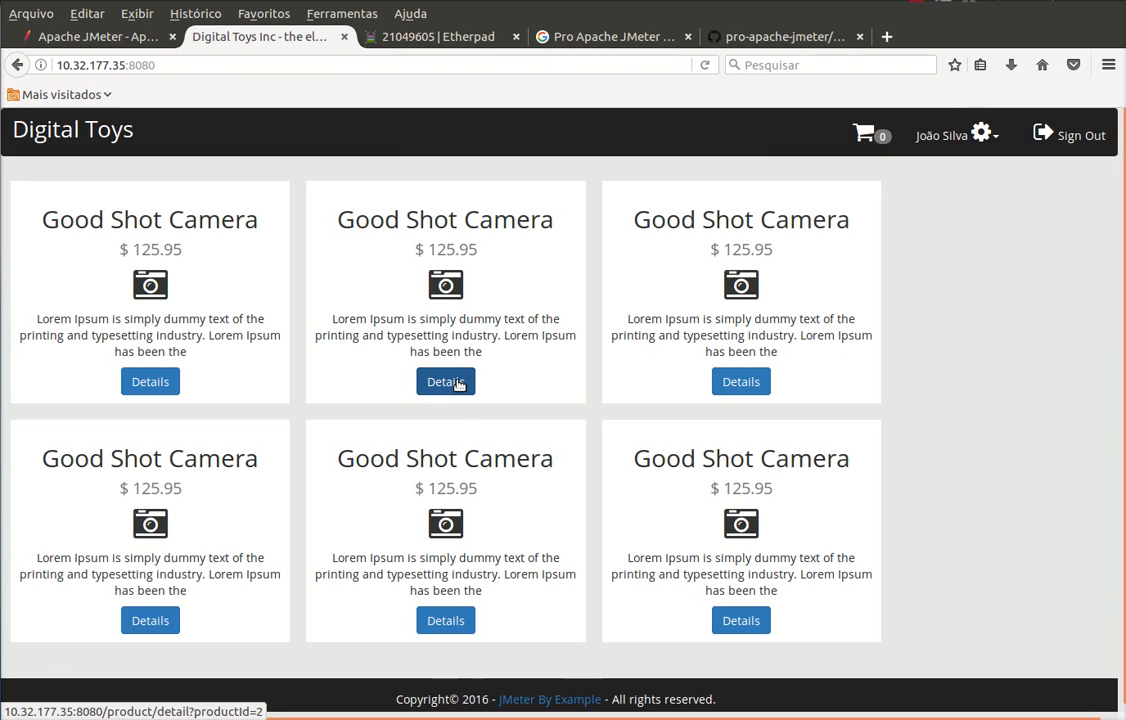
left_click(1069, 138)
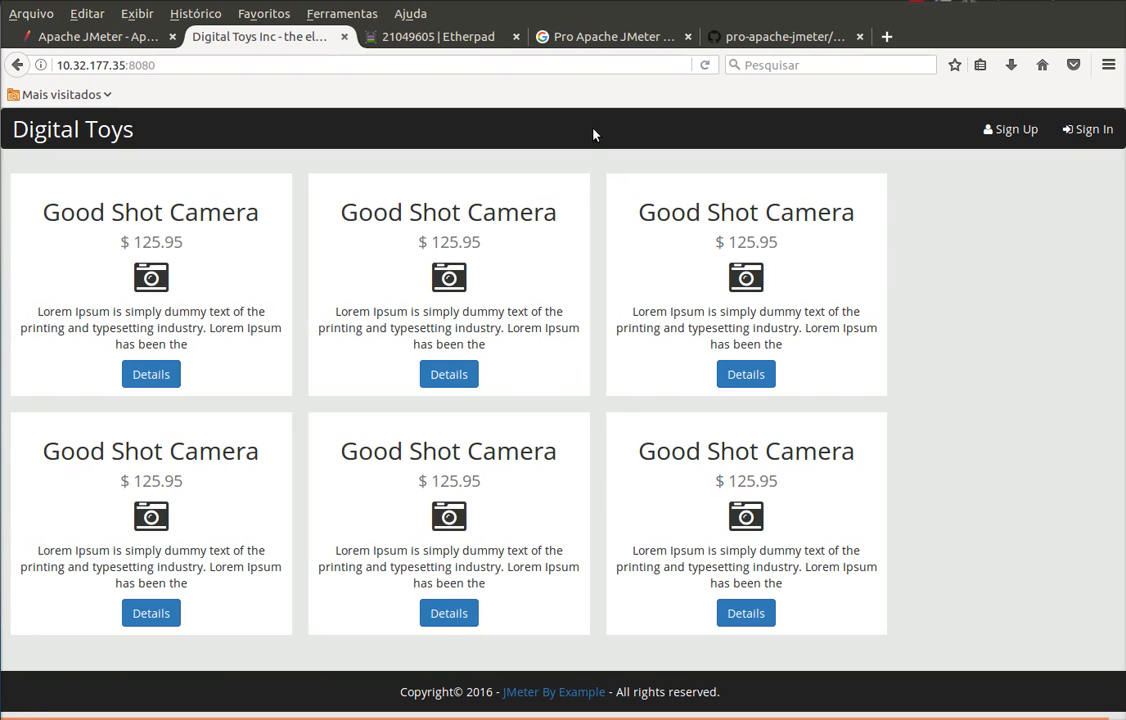
- In Etherpad, highlight 'Cadastrar cliente', the 0,5s limit, 100 users and the 10s ramp-up
left_click(451, 37)
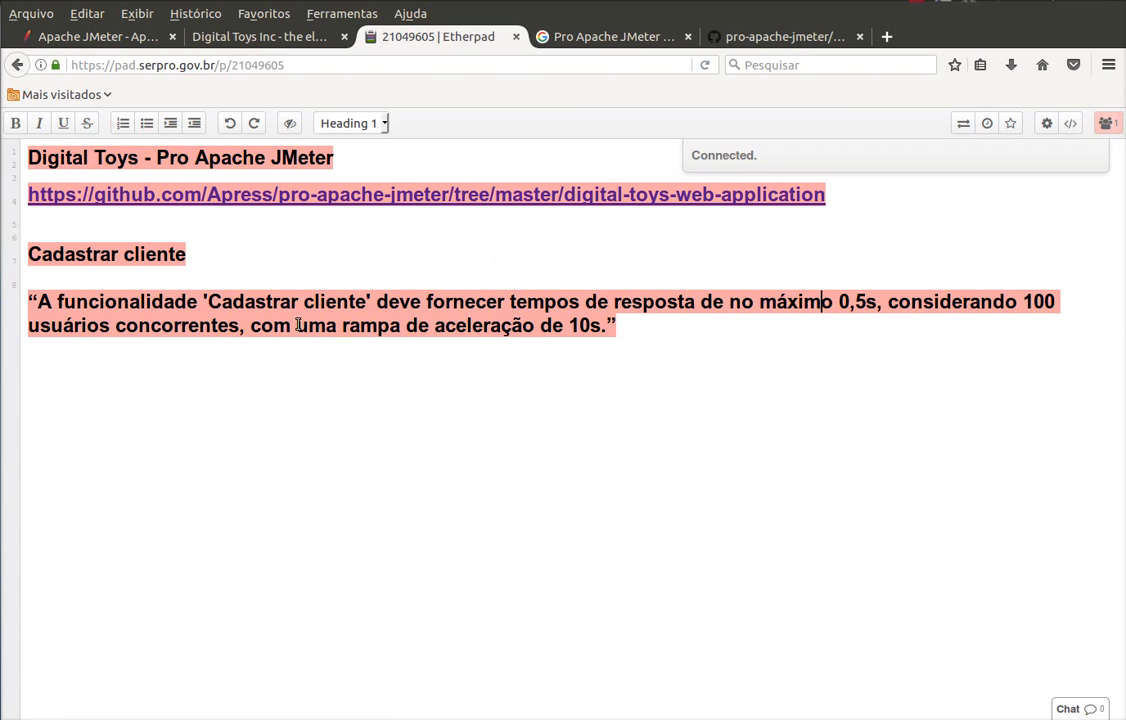
left_click_drag(31, 301, 706, 337)
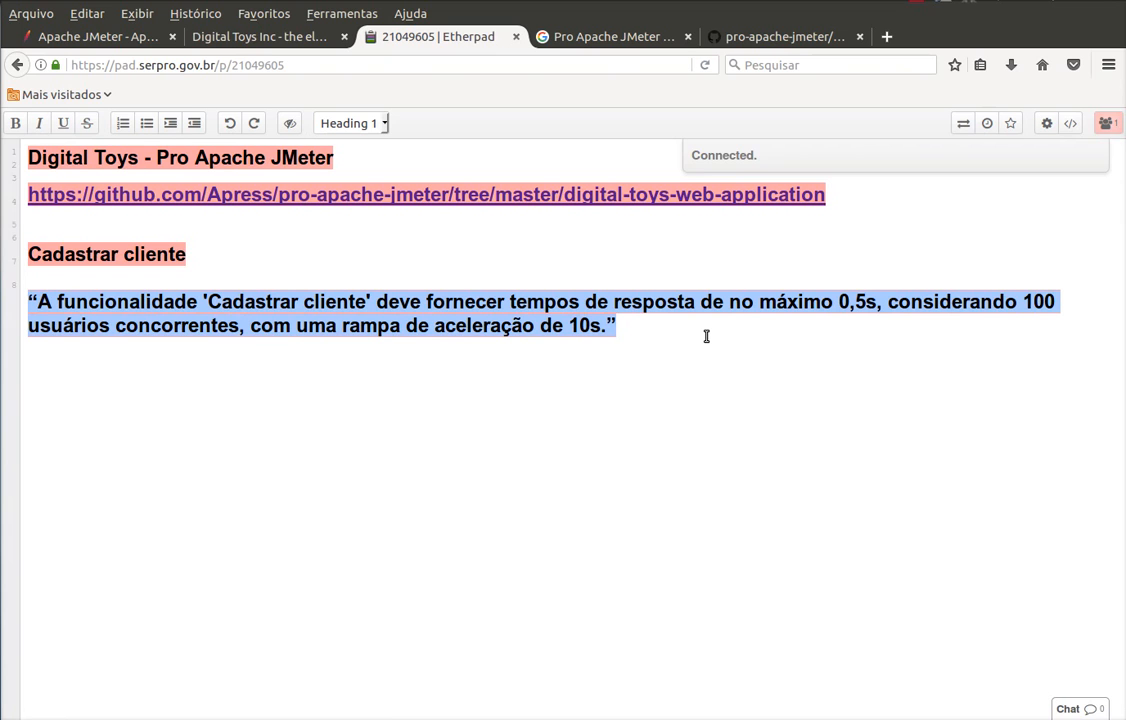
left_click(276, 372)
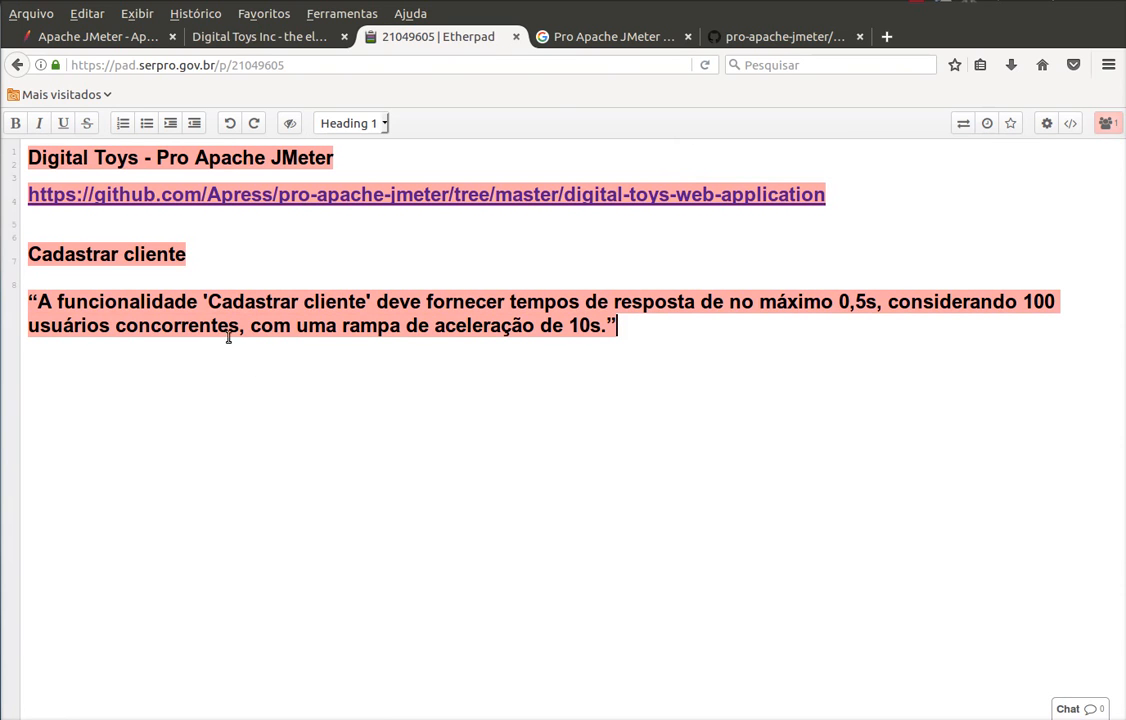
left_click_drag(208, 301, 369, 305)
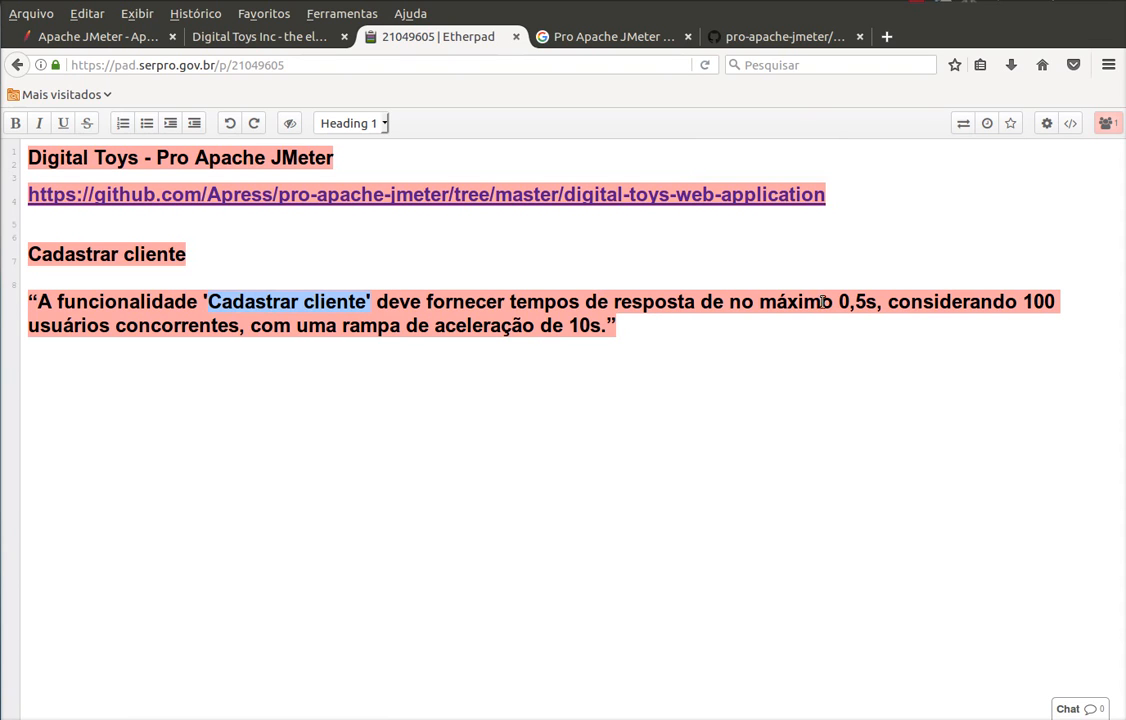
left_click_drag(839, 301, 878, 302)
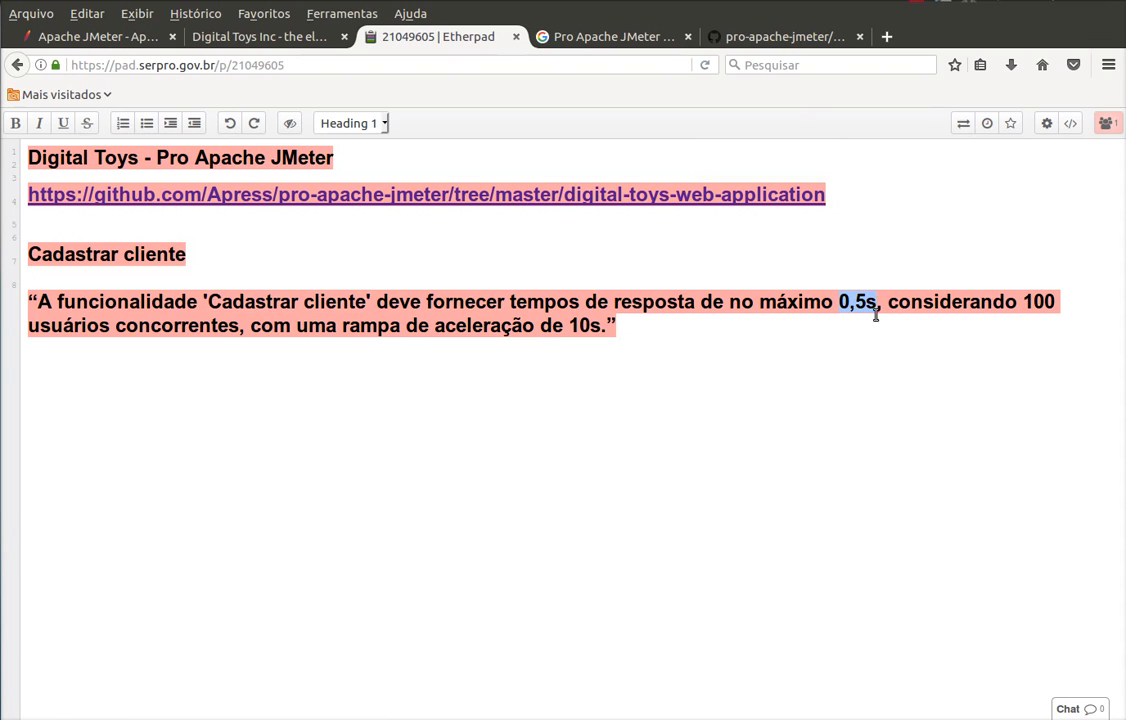
left_click_drag(1026, 301, 239, 325)
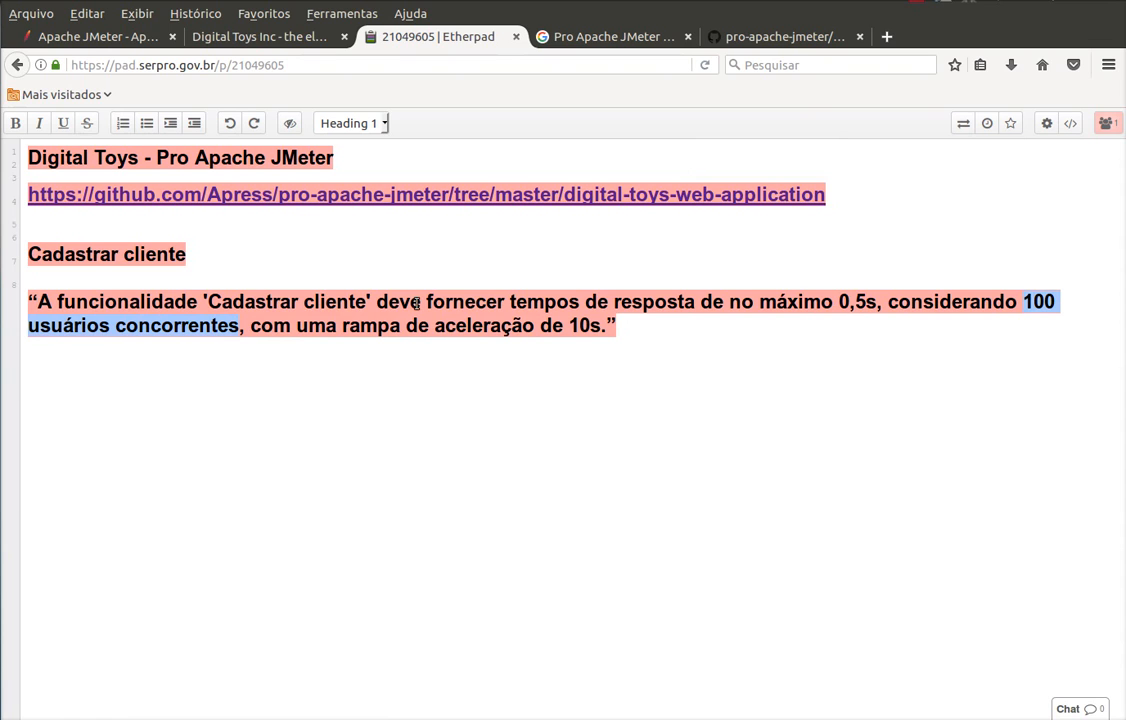
left_click(572, 326)
left_click_drag(572, 326, 604, 326)
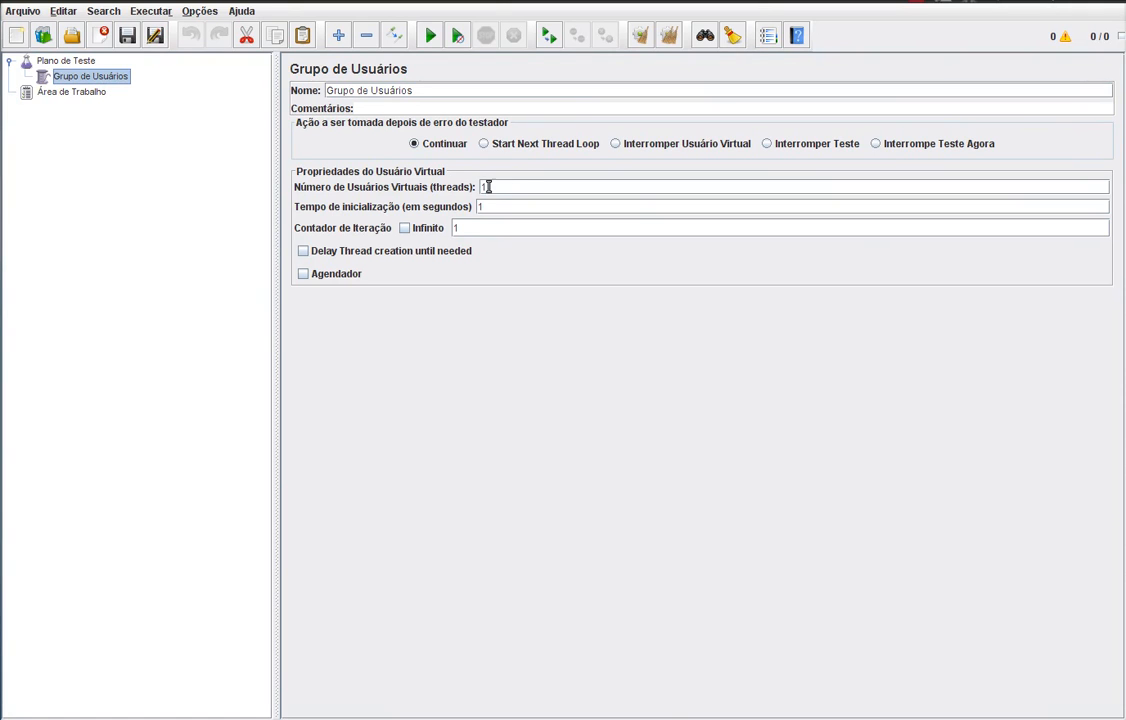
- Set the thread group's number of users to 100, rechecking the requirement notes
left_click(524, 186)
type("00")
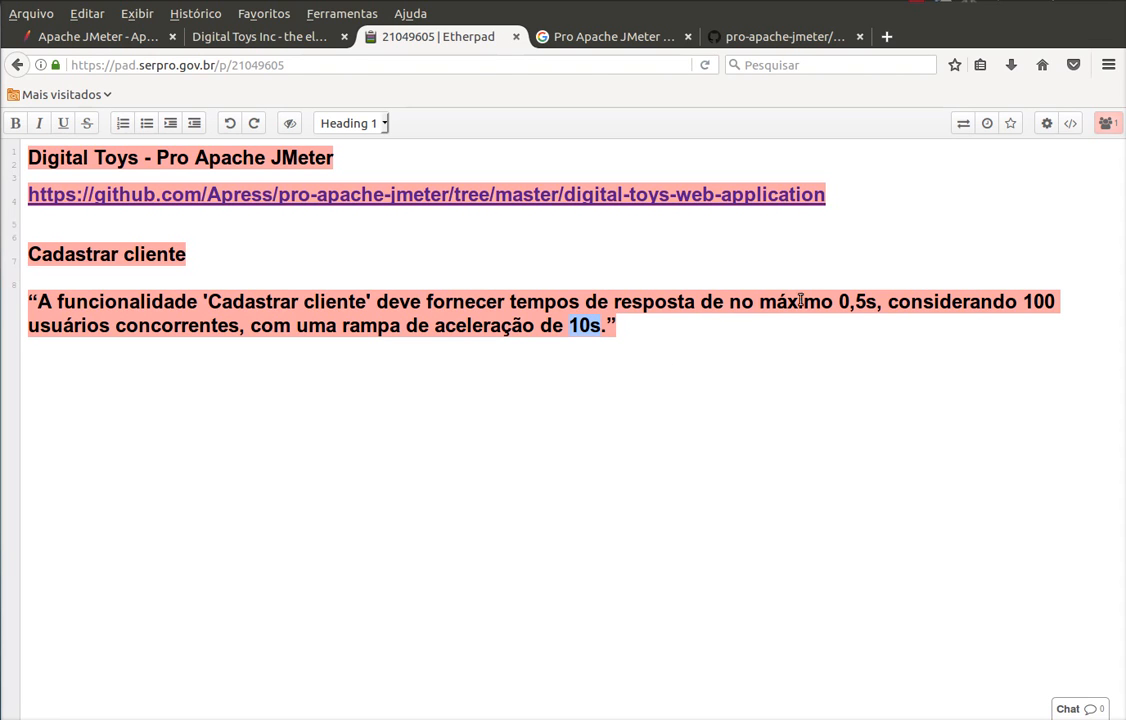
left_click_drag(1034, 302, 1045, 302)
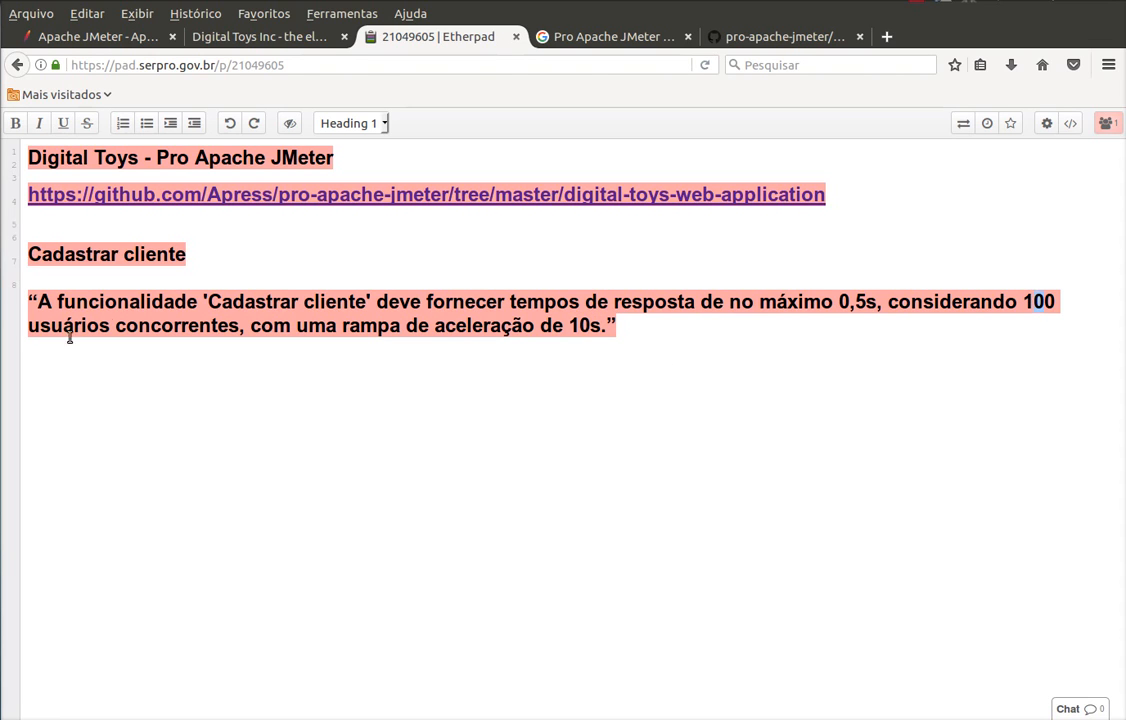
left_click(229, 325)
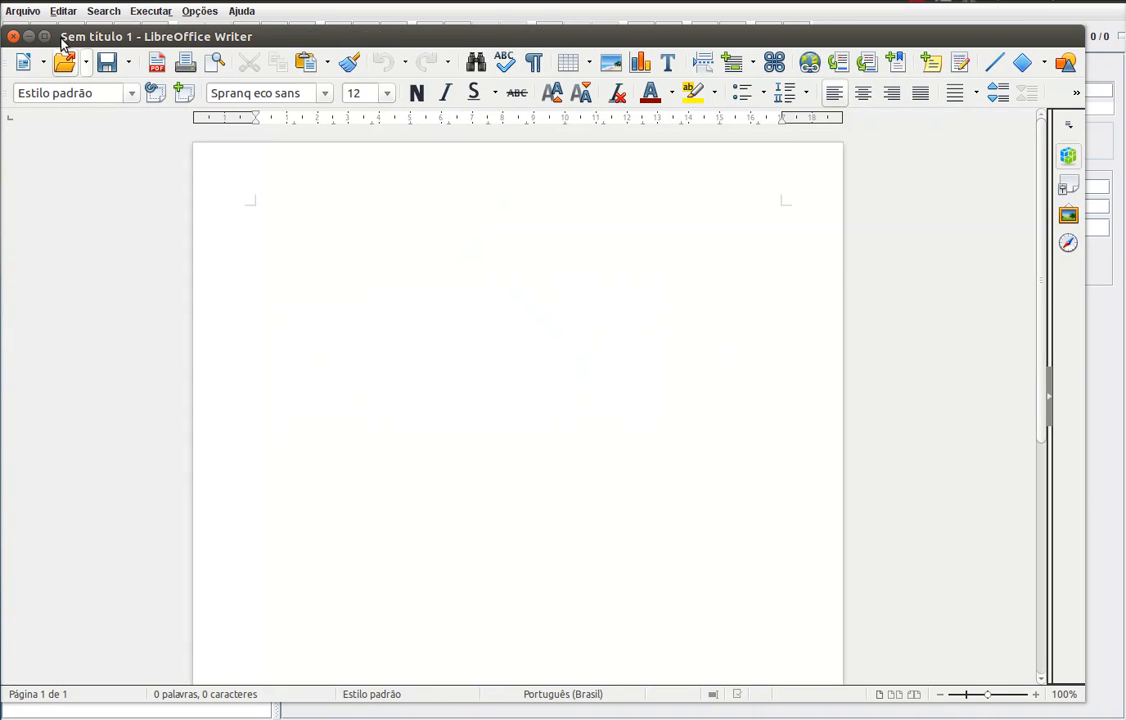
left_click(13, 37)
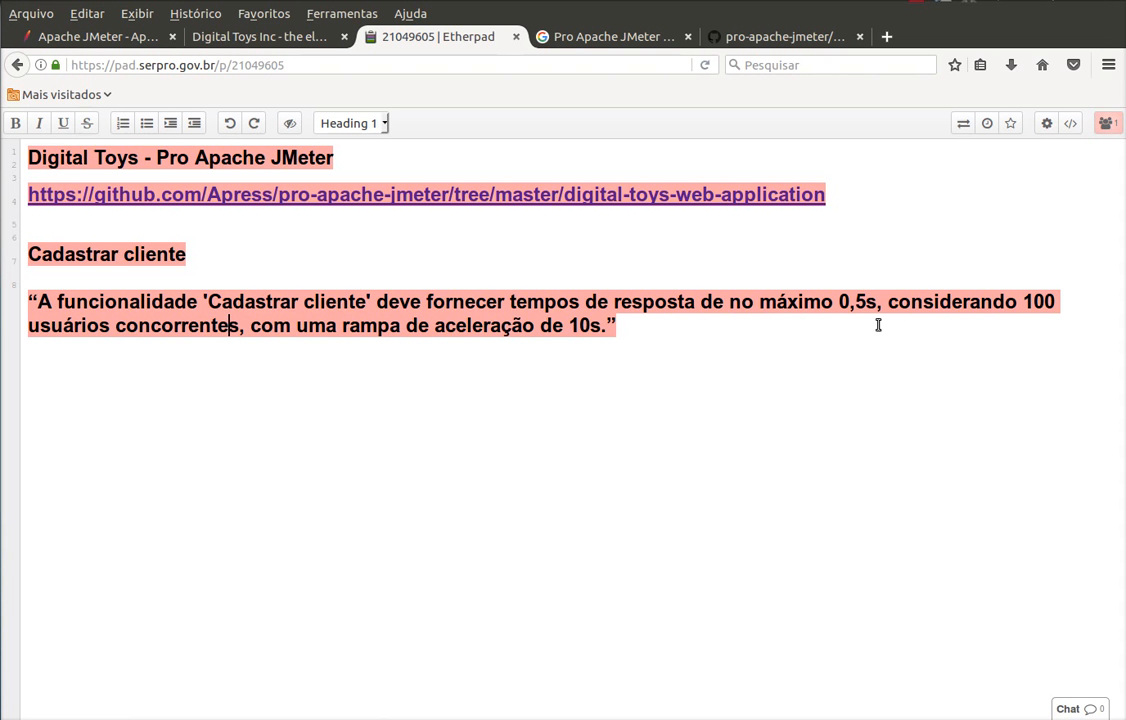
left_click_drag(567, 326, 607, 327)
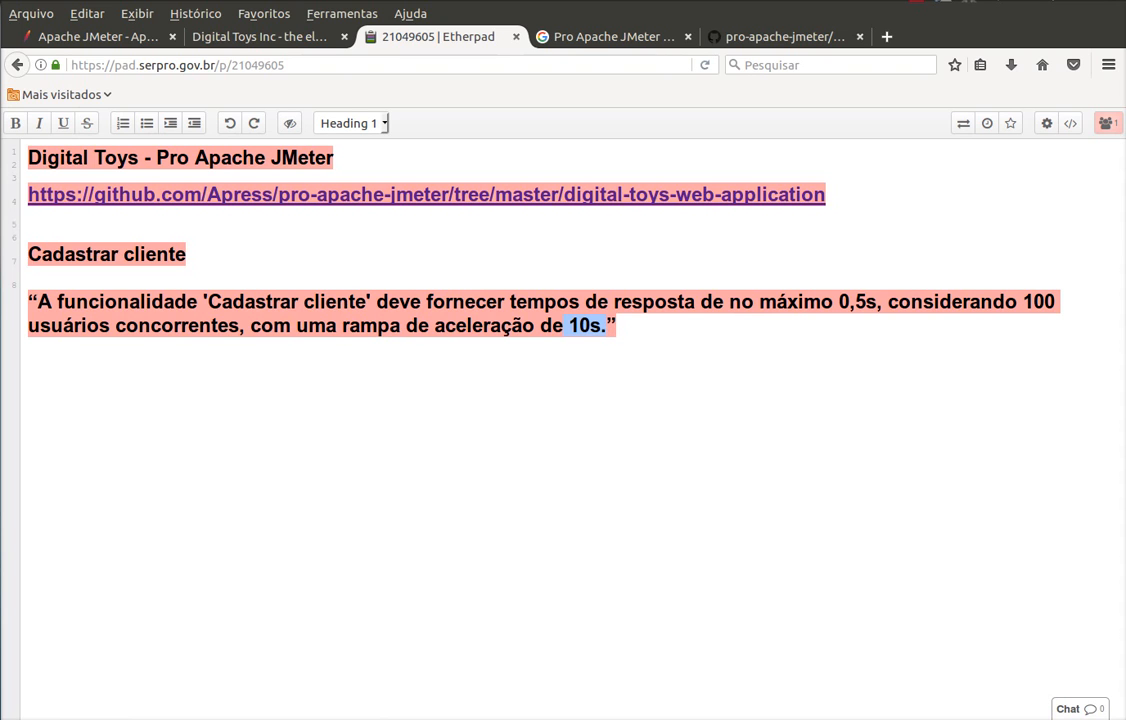
- Set the Grupo de Usuários ramp-up time from 1 to 10 seconds
key("alt+Tab")
left_click(500, 206)
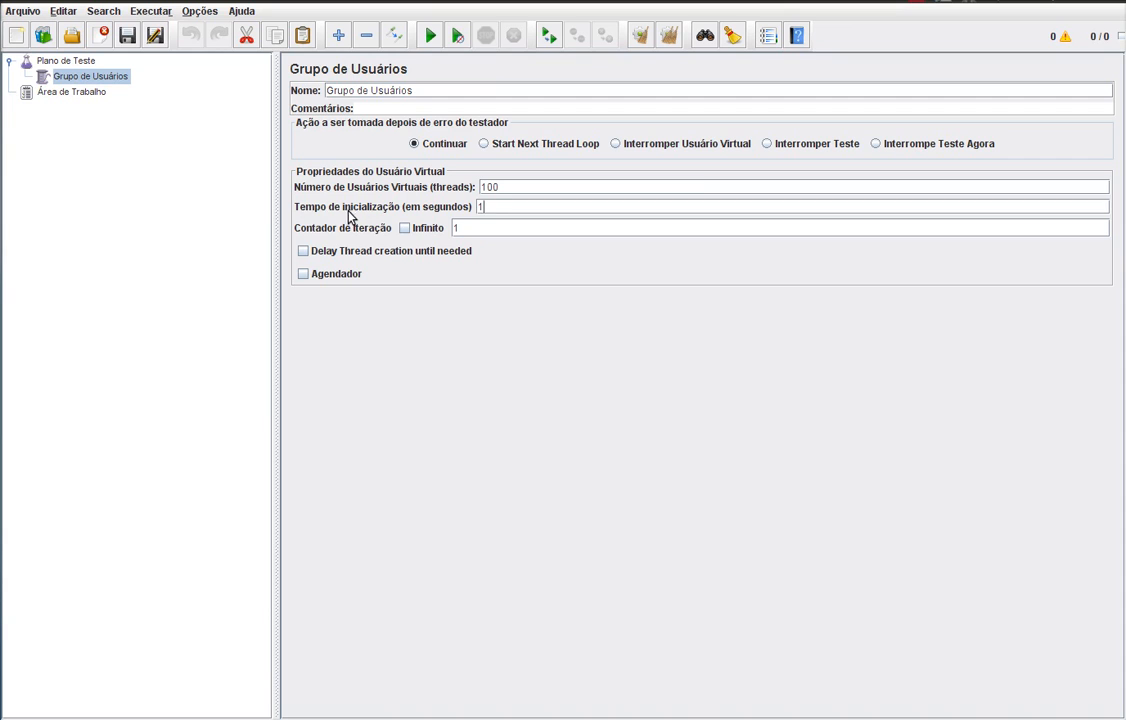
type("0")
left_click(215, 222)
- Add a Controlador Simples under Grupo de Usuários from the Controlador Lógico menu
right_click(109, 80)
mouse_move(122, 88)
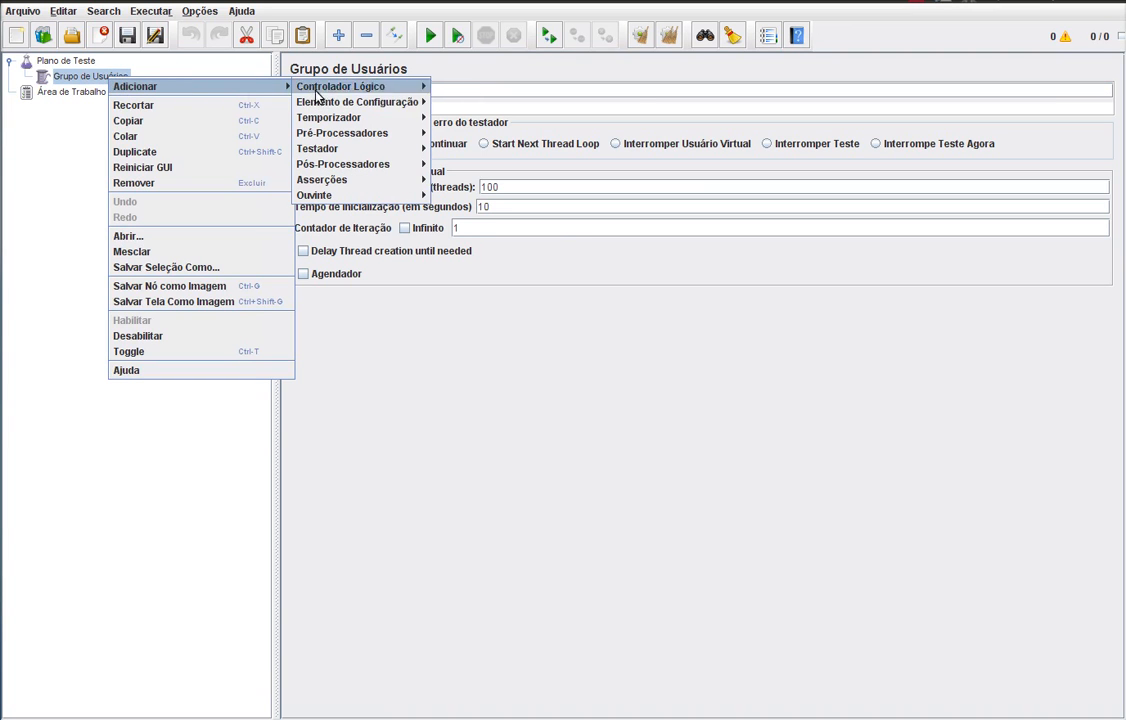
mouse_move(346, 92)
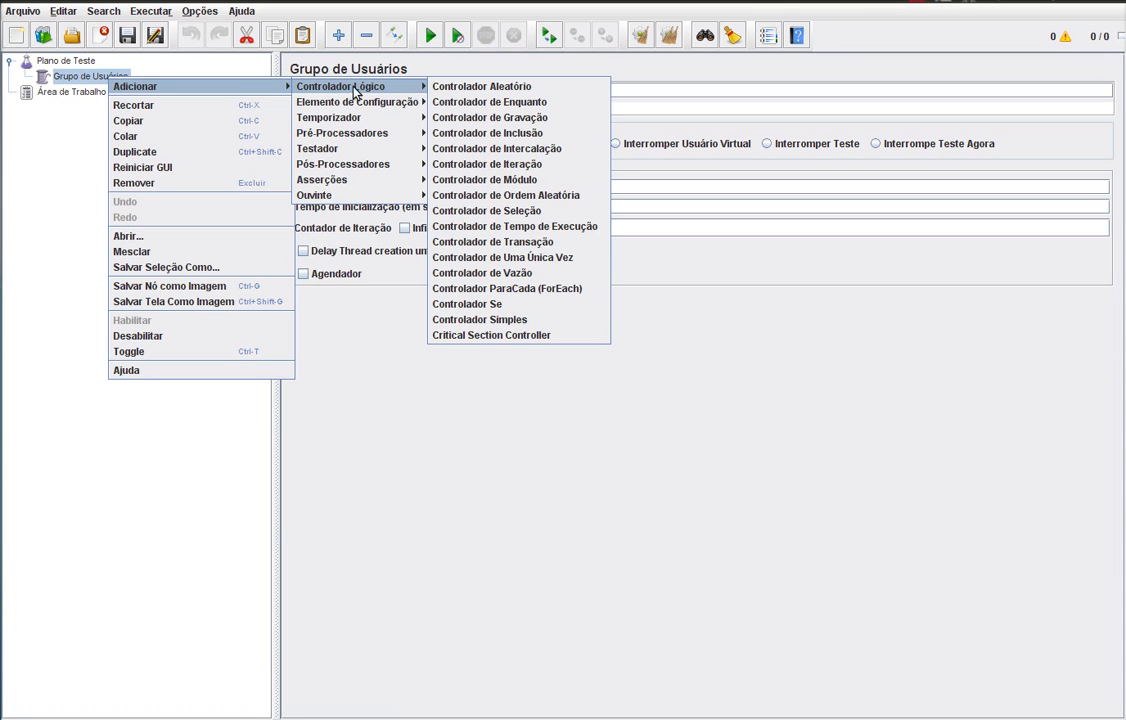
left_click(560, 322)
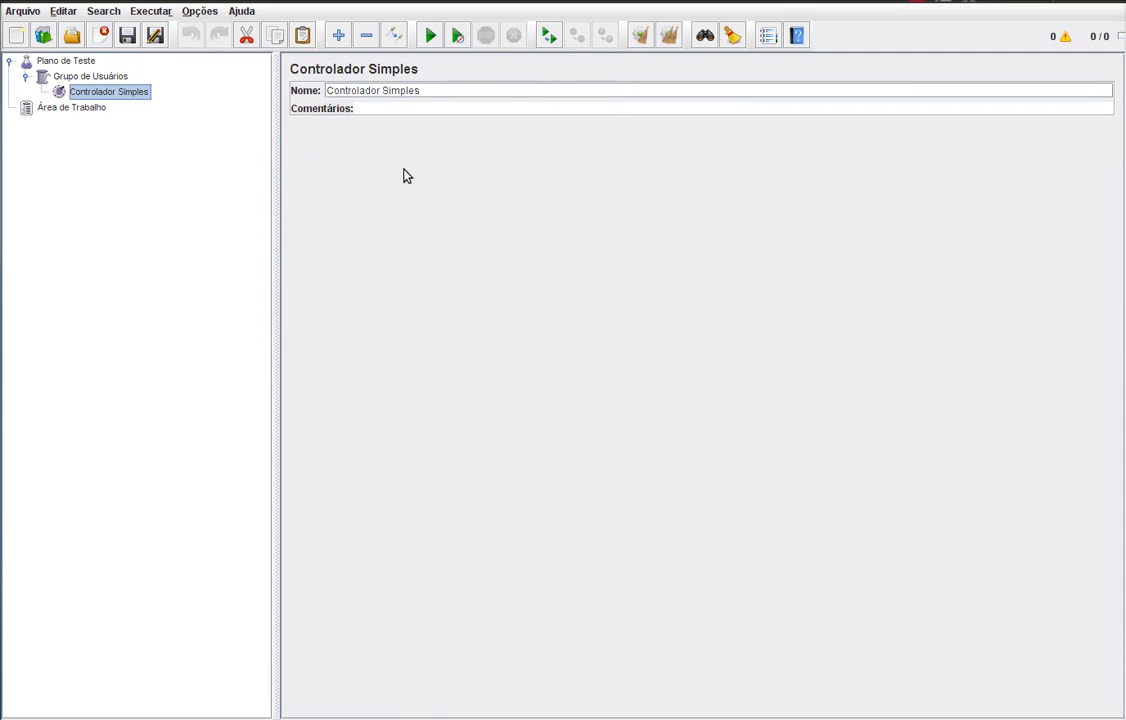
- Replace the controller's Nome field with 'Cadastrar cliente' and apply it
left_click_drag(438, 90, 256, 70)
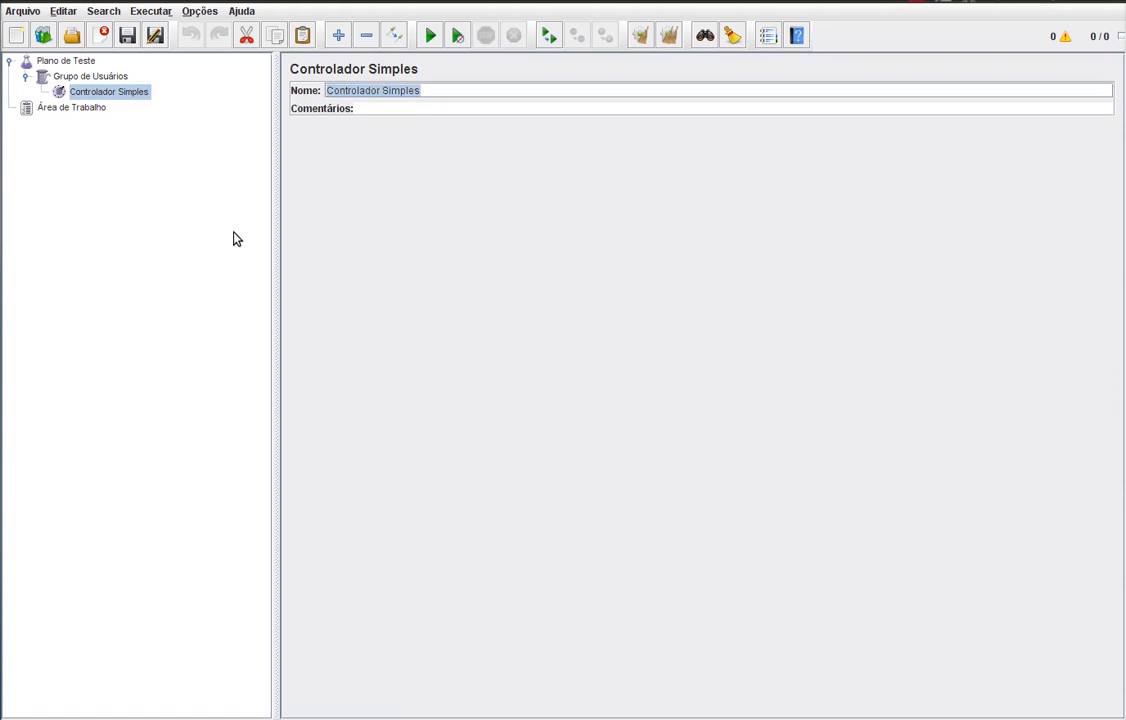
type("Cadastrar")
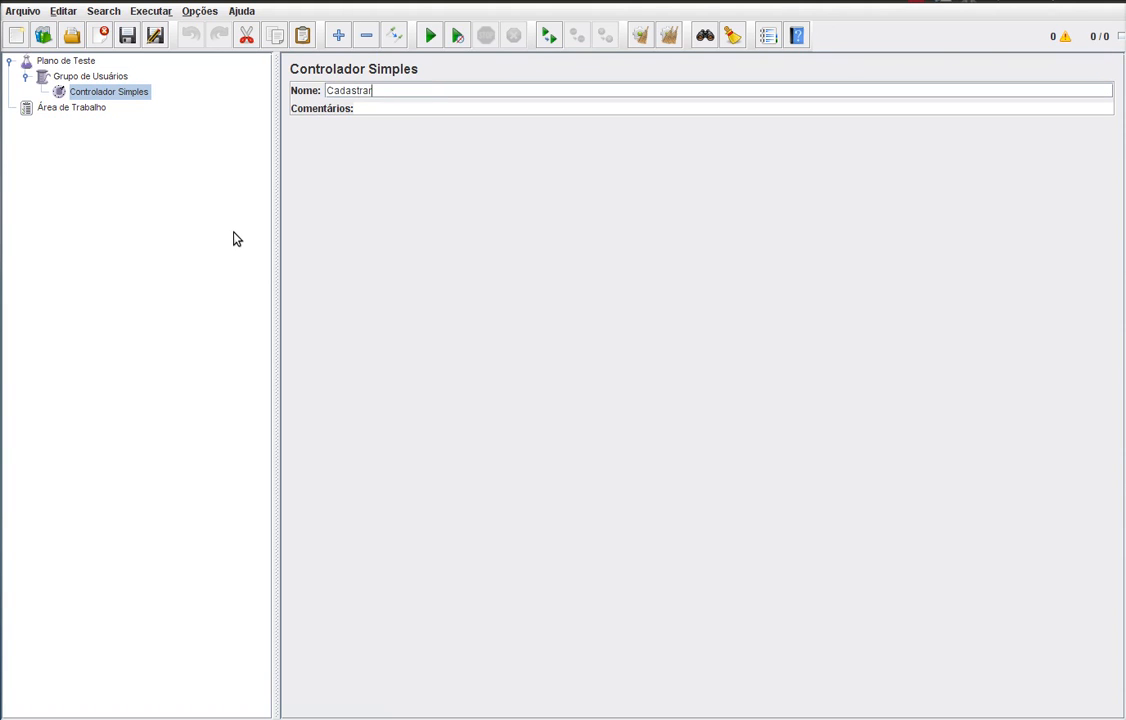
type(" cliente")
left_click(128, 94)
- Add a Requisição HTTP sampler to Cadastrar cliente via Adicionar > Testador
right_click(128, 94)
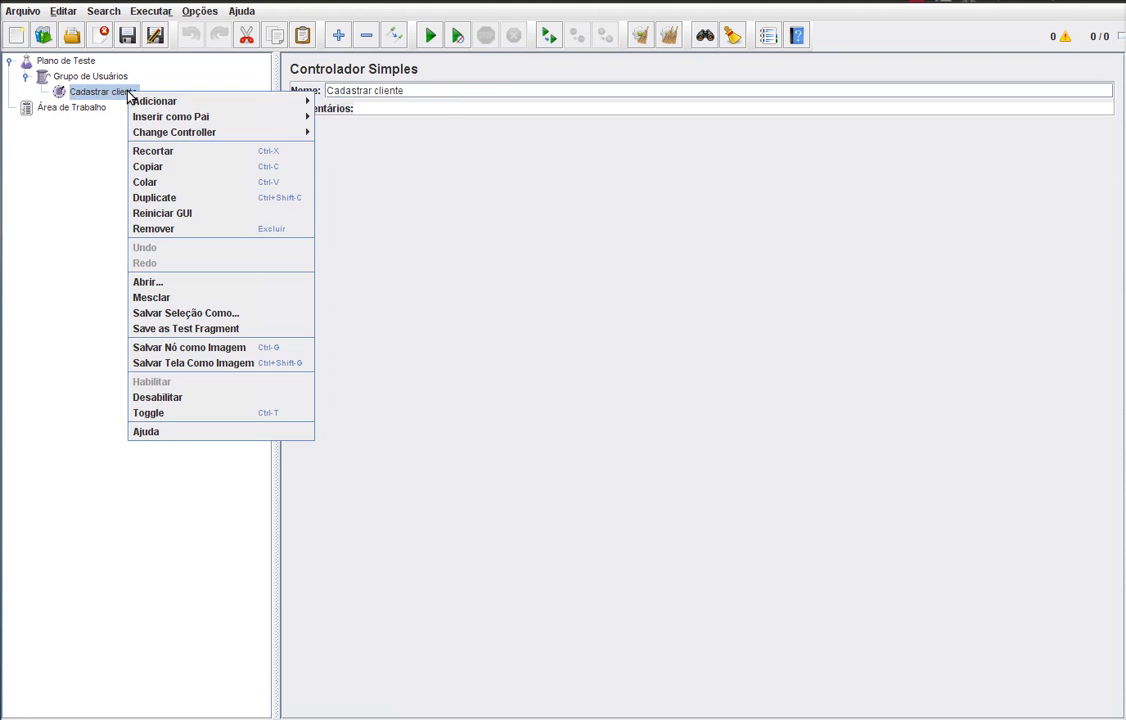
mouse_move(150, 102)
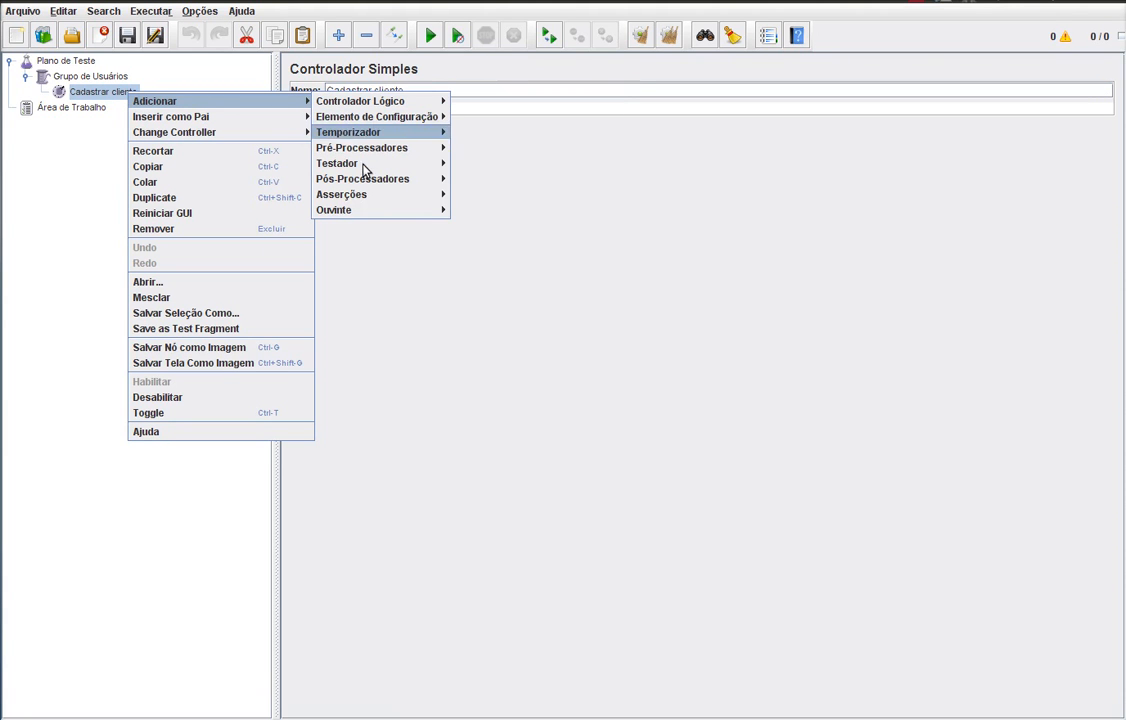
mouse_move(364, 164)
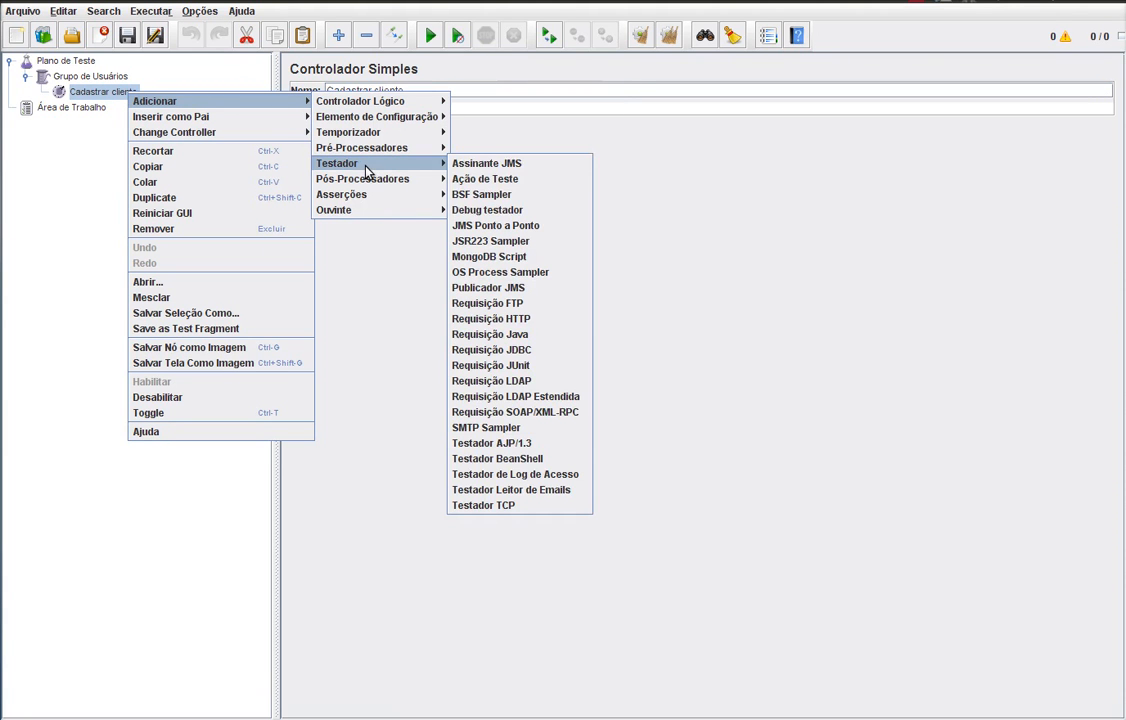
left_click(538, 320)
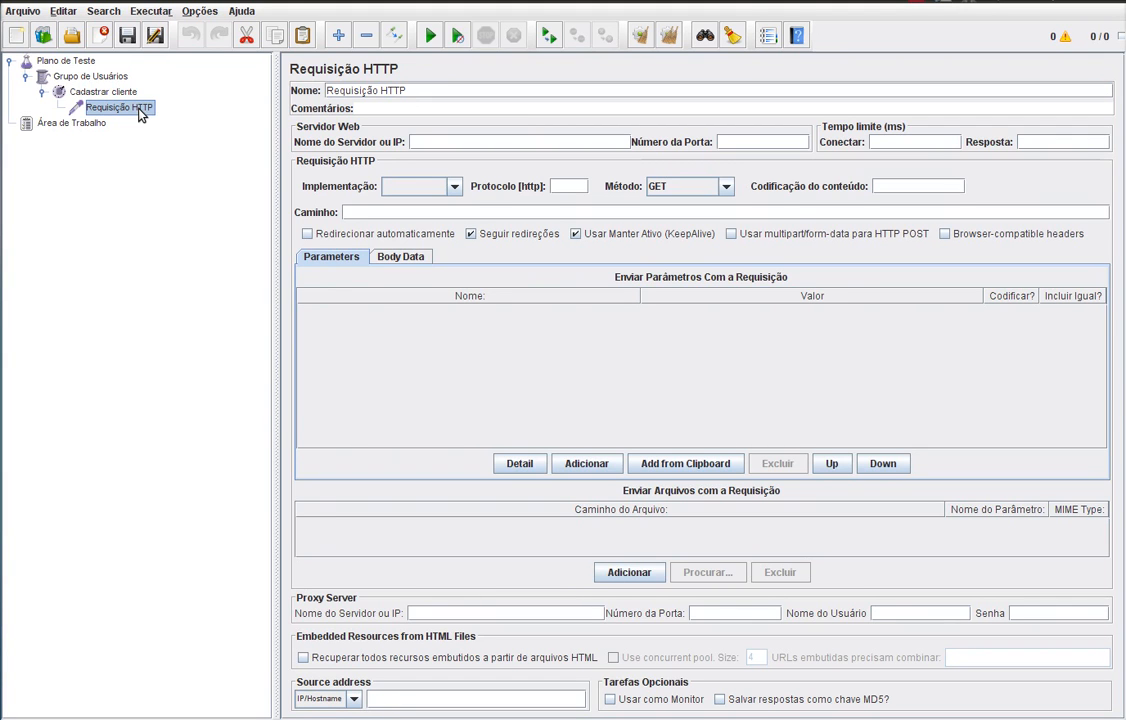
- Remove the Requisição HTTP sampler and confirm the removal with Sim
right_click(139, 112)
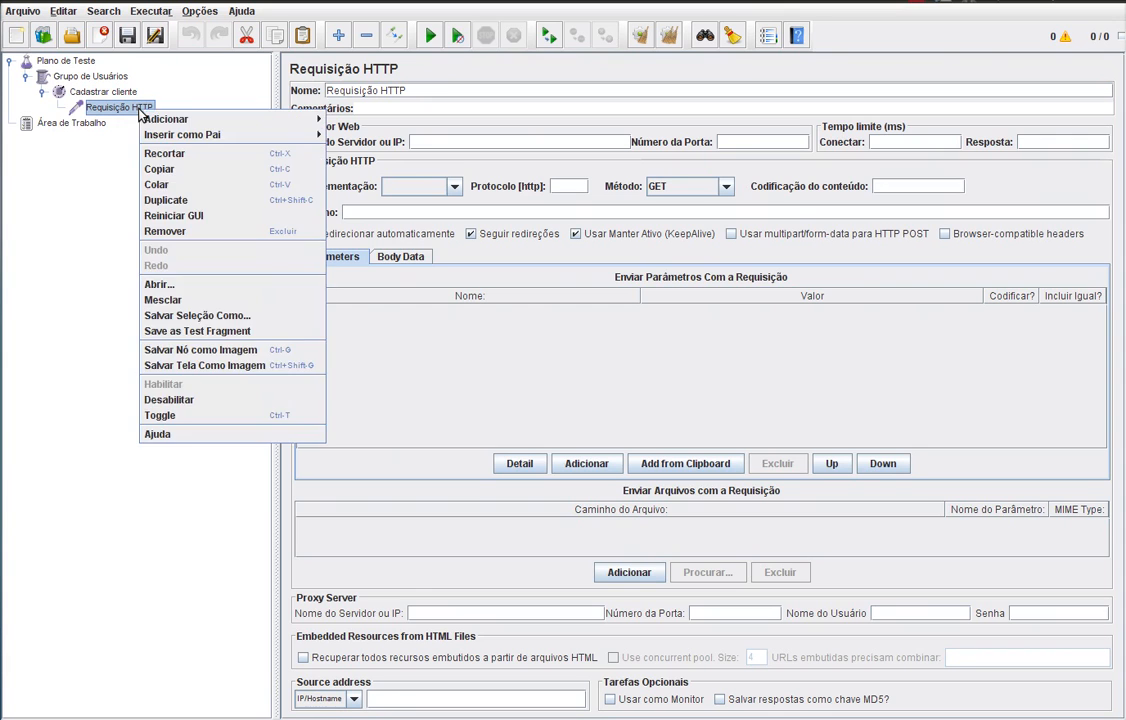
left_click(121, 161)
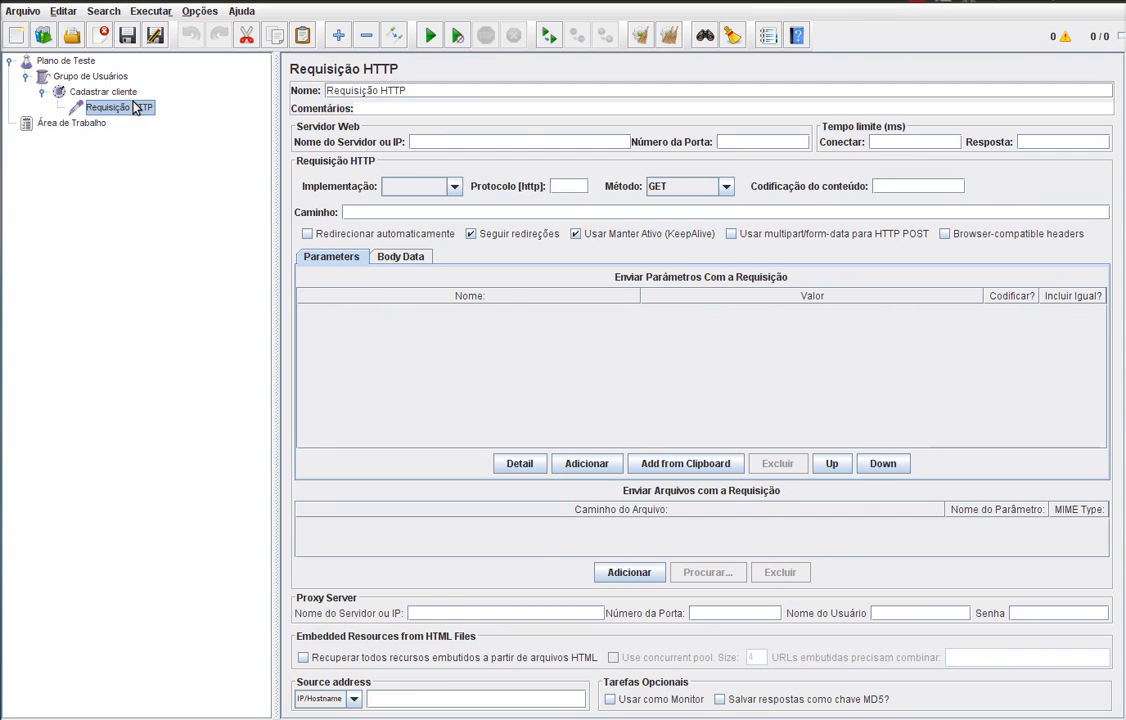
right_click(136, 108)
left_click(205, 228)
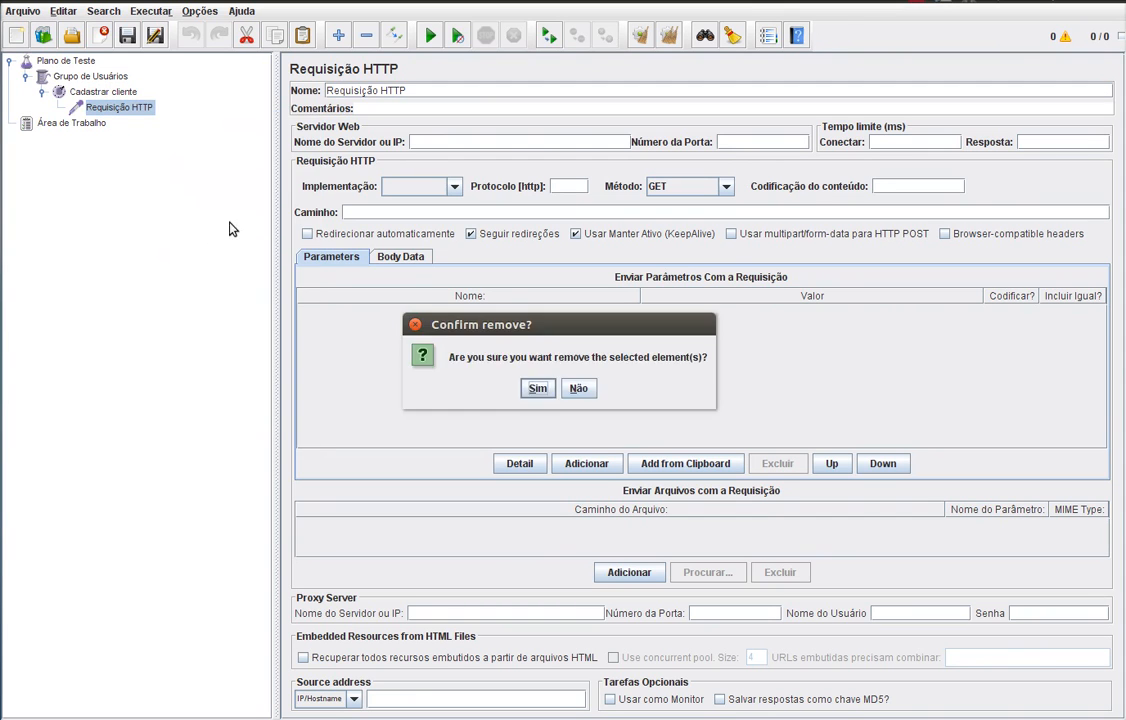
left_click(537, 389)
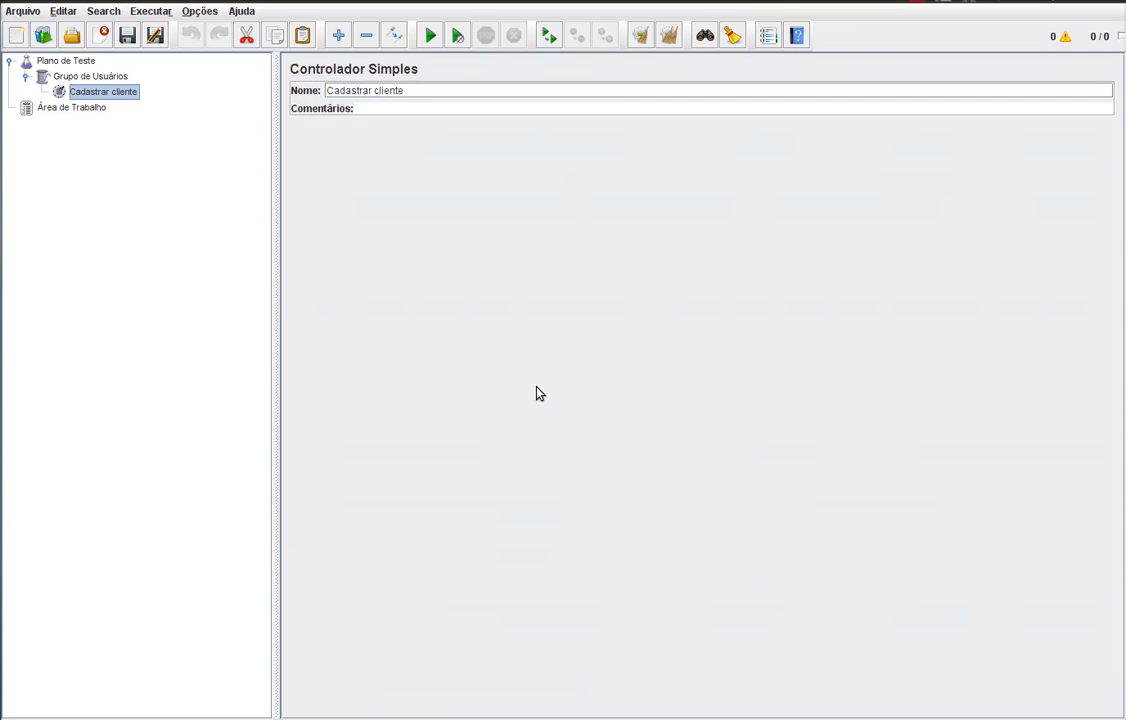
- Add a Servidor HTTP Proxy under Área de Trabalho from the non-test elements
left_click(70, 109)
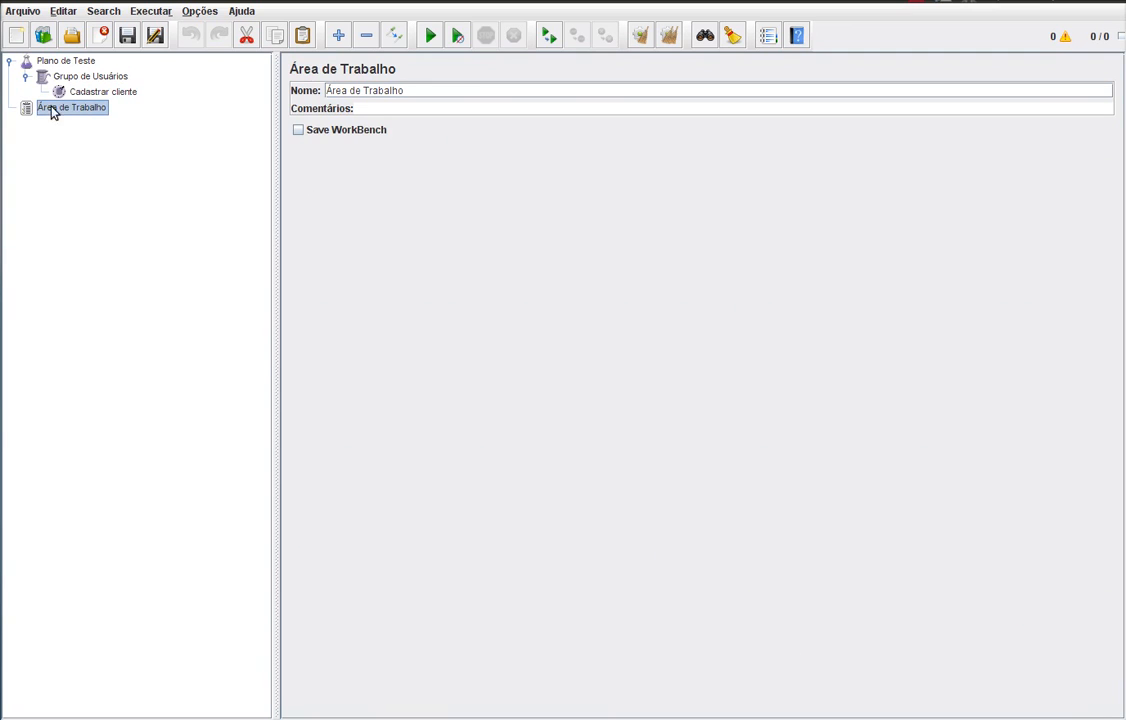
right_click(80, 118)
mouse_move(90, 118)
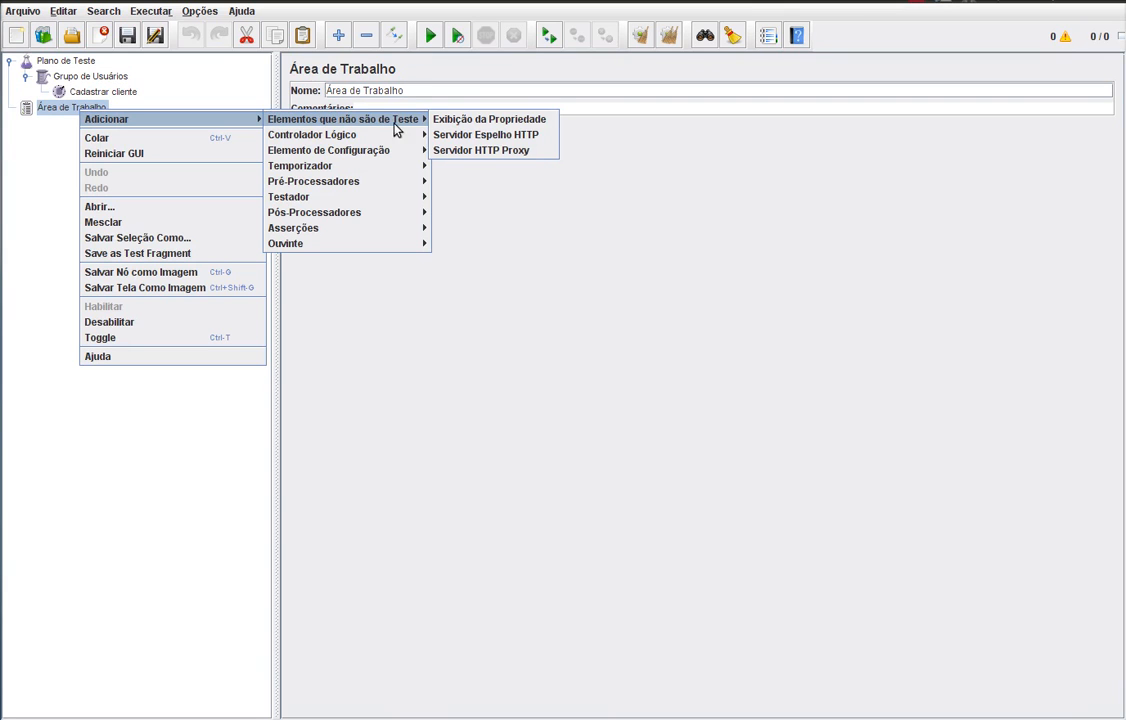
left_click(540, 155)
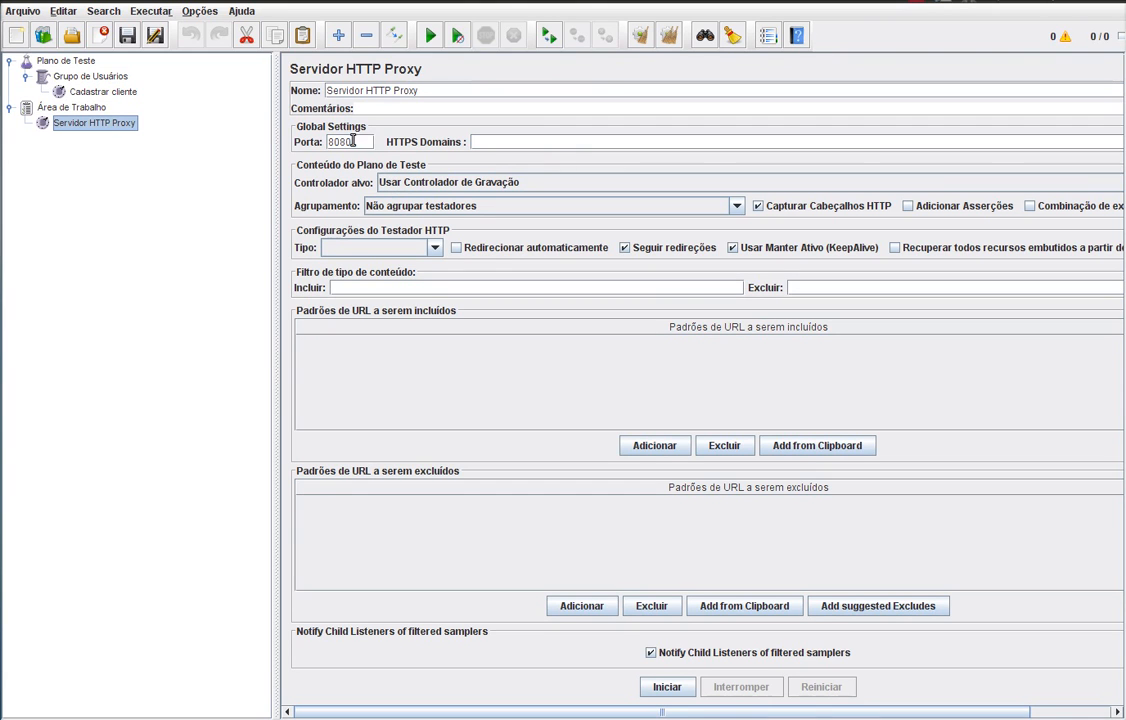
- Change the HTTP proxy server port from 8080 to 9090
left_click_drag(360, 141, 318, 142)
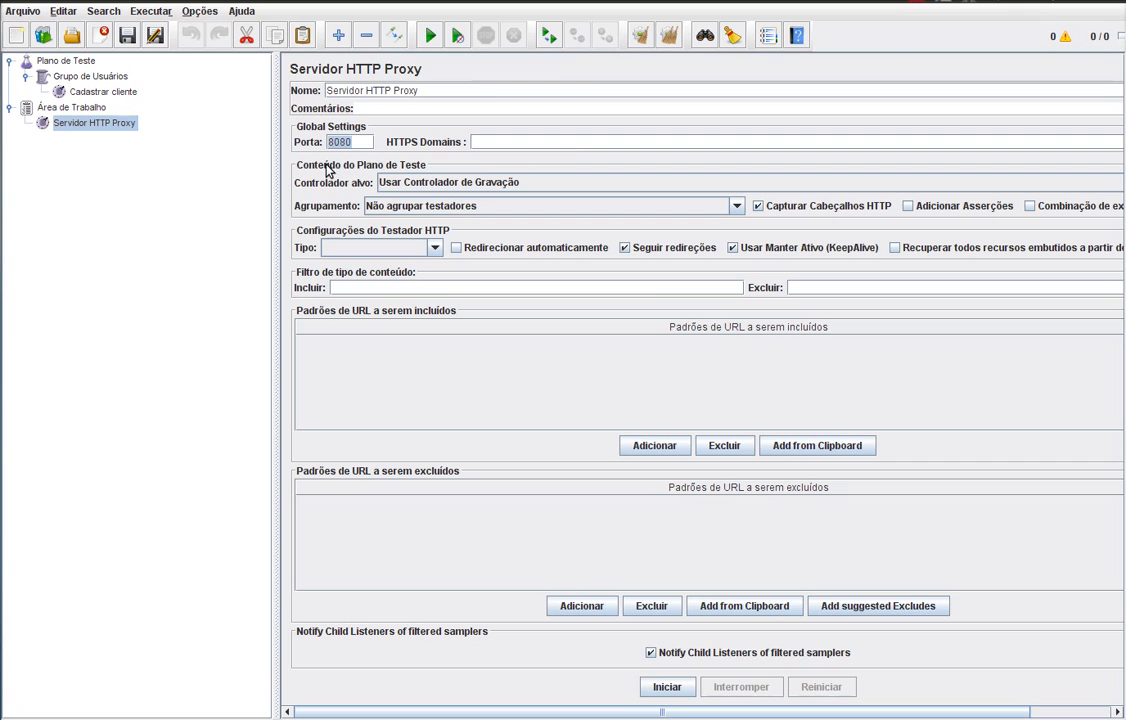
type("9090")
left_click(405, 185)
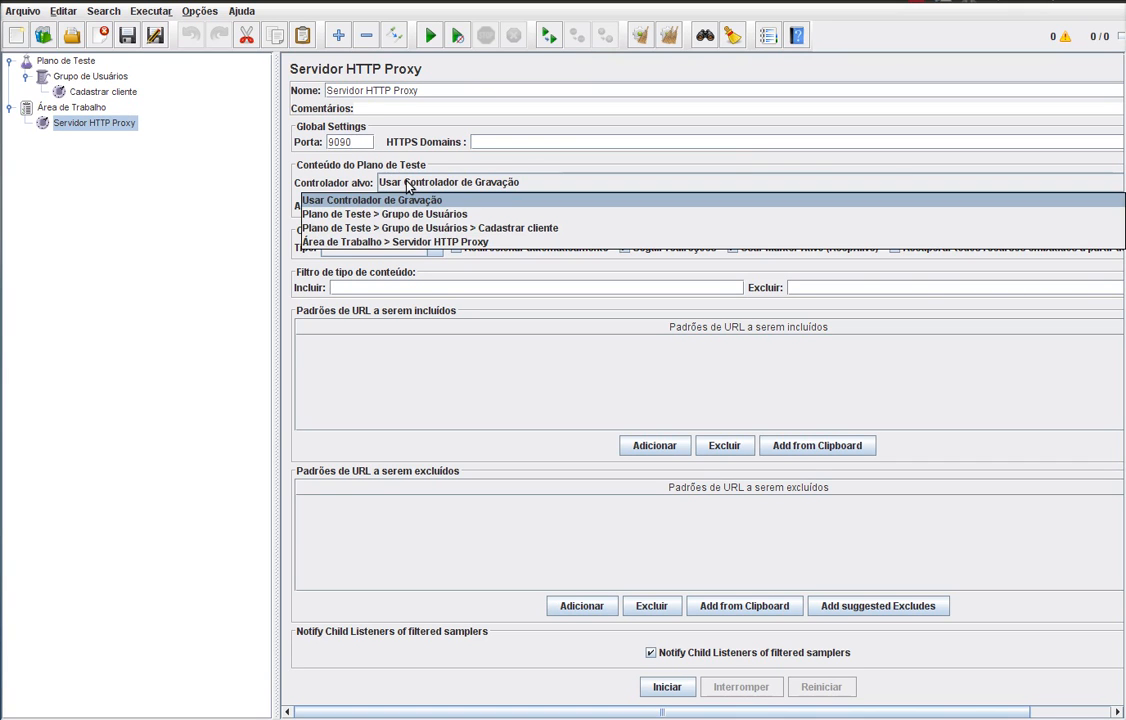
- Target Plano de Teste > Grupo de Usuários > Cadastrar cliente and add the suggested static-file excludes
left_click(561, 229)
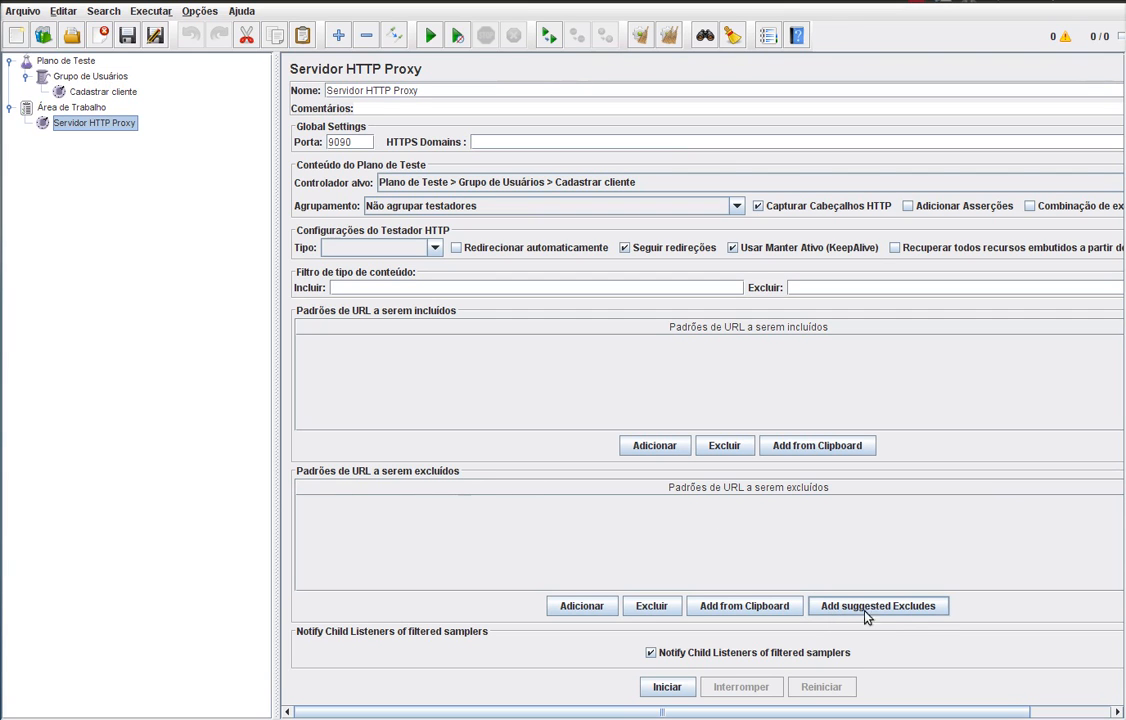
left_click(897, 611)
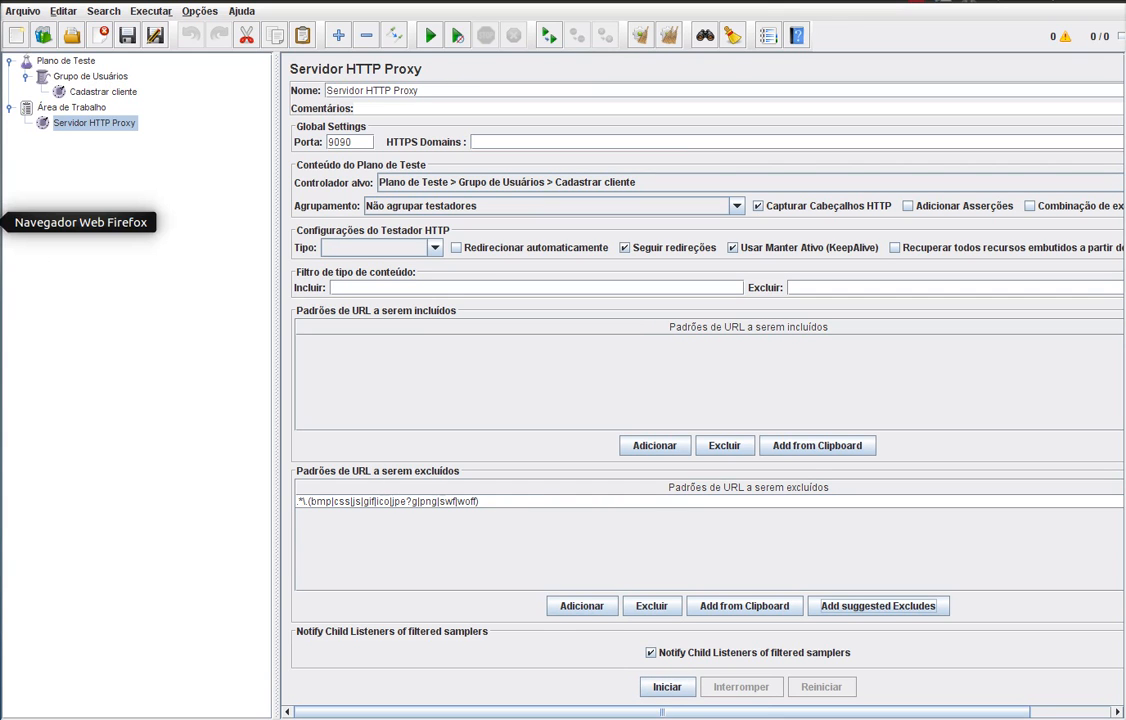
- Open Firefox's advanced network connection settings
left_click(3, 222)
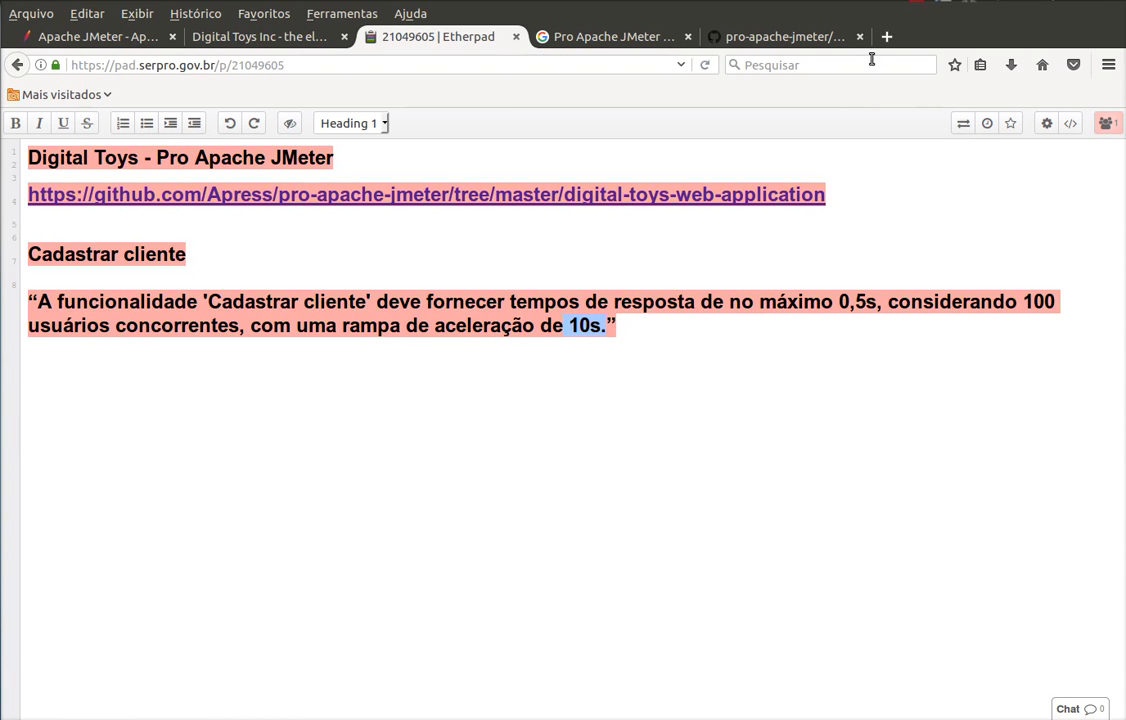
left_click(1108, 64)
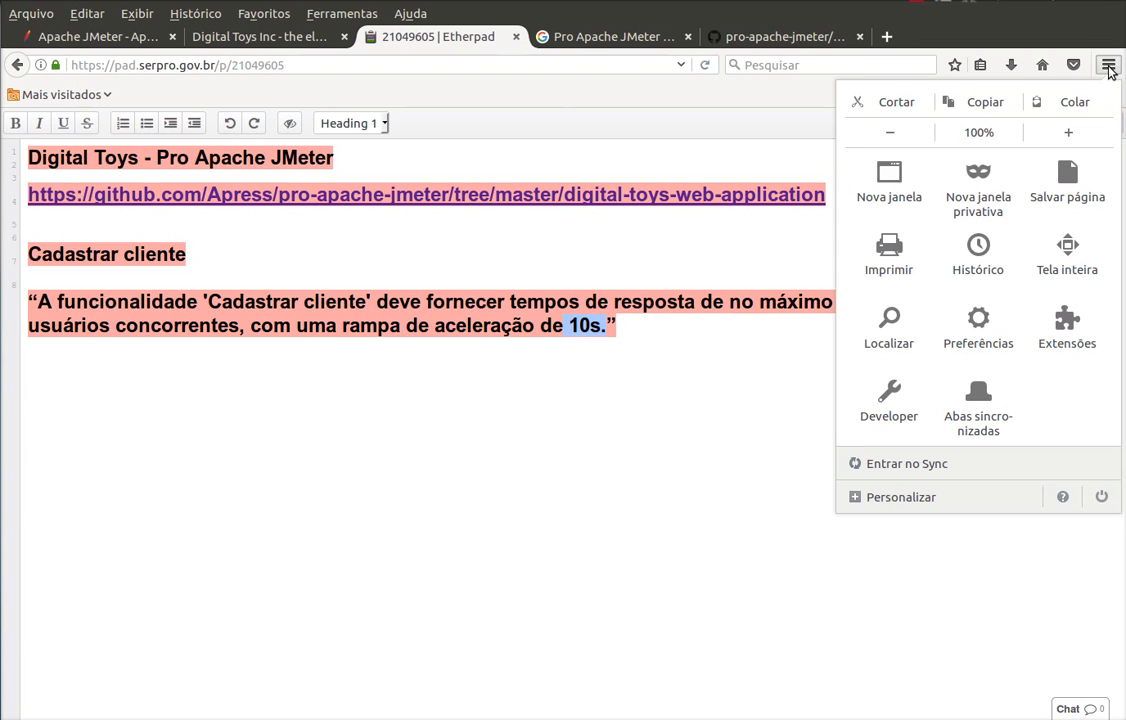
left_click(984, 333)
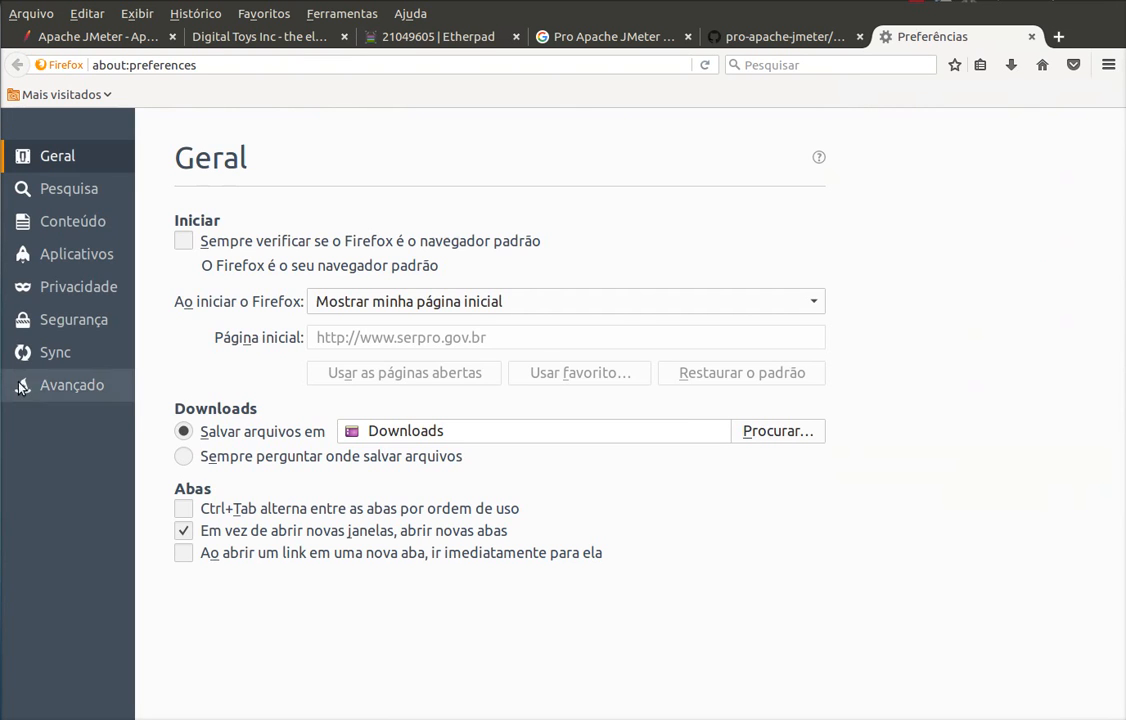
left_click(82, 387)
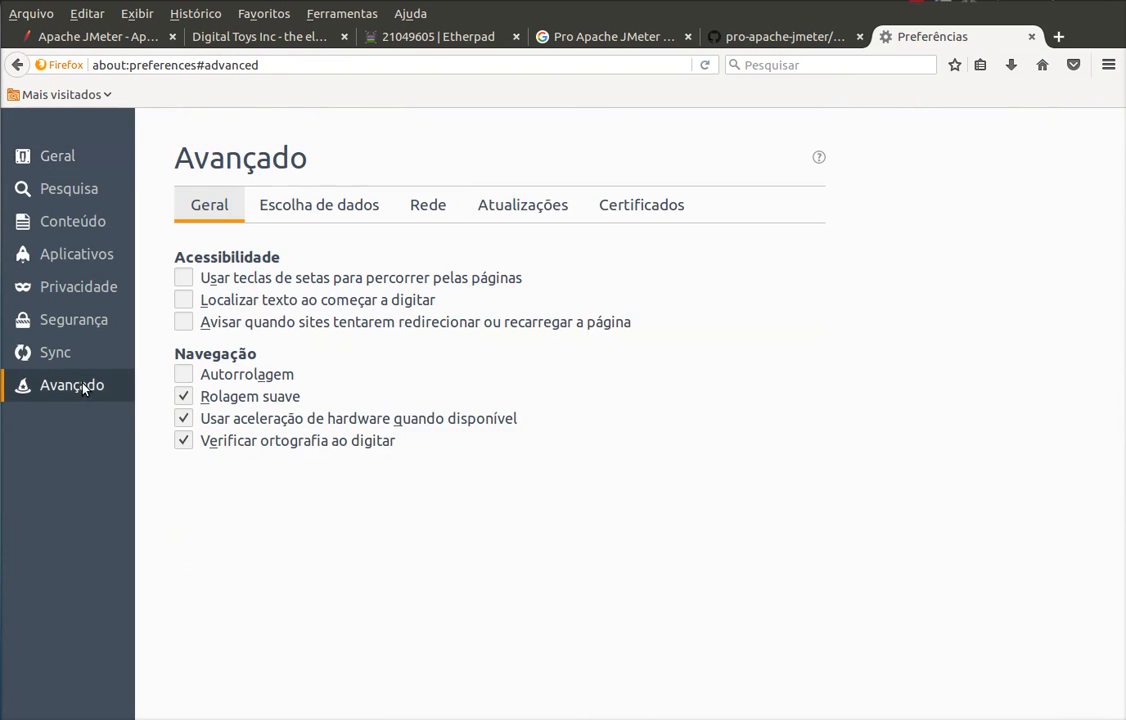
left_click(446, 212)
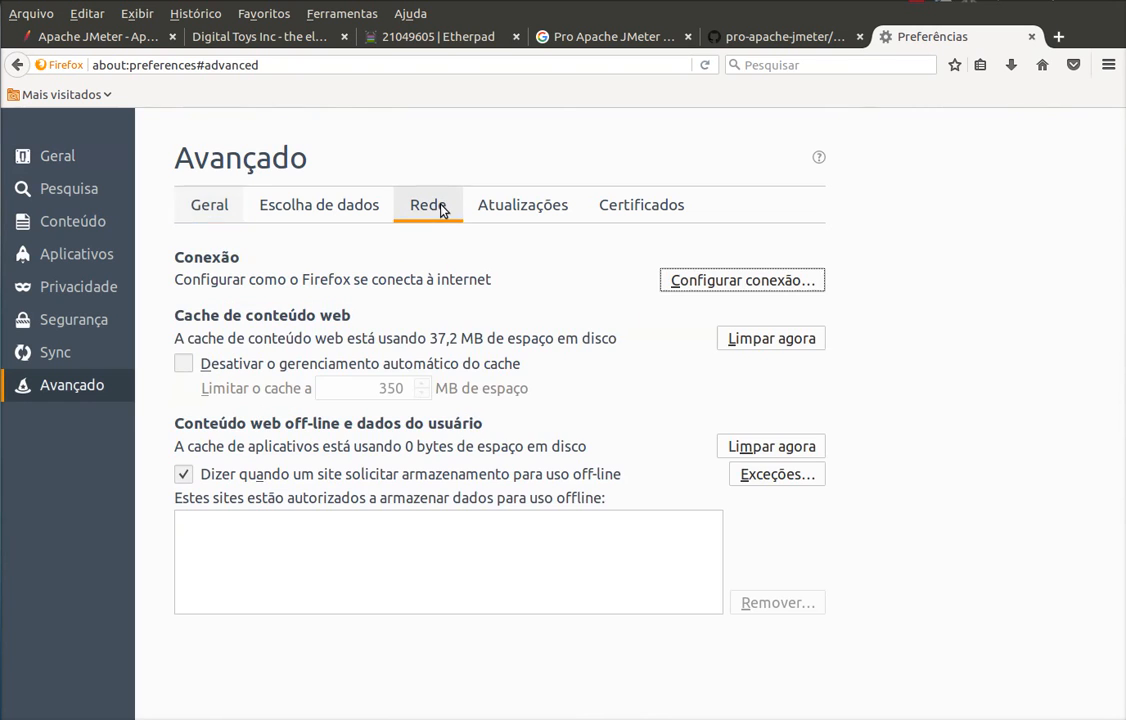
left_click(714, 283)
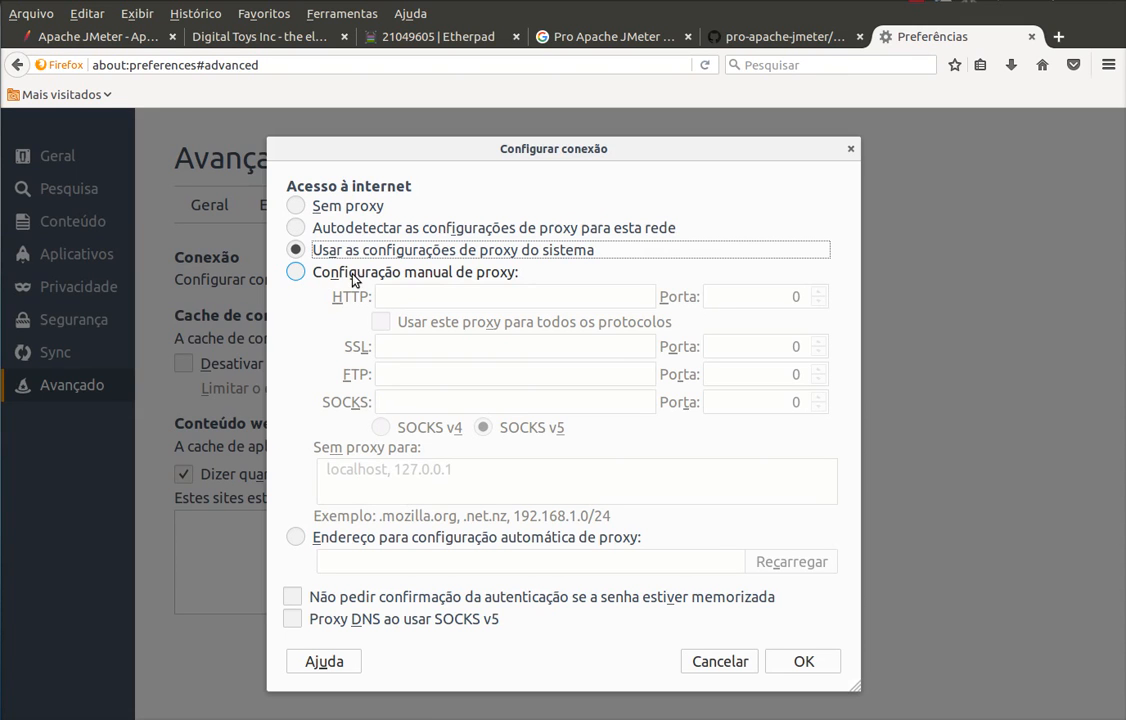
- Set a manual HTTP proxy of localhost on port 9090 and apply it
left_click(512, 281)
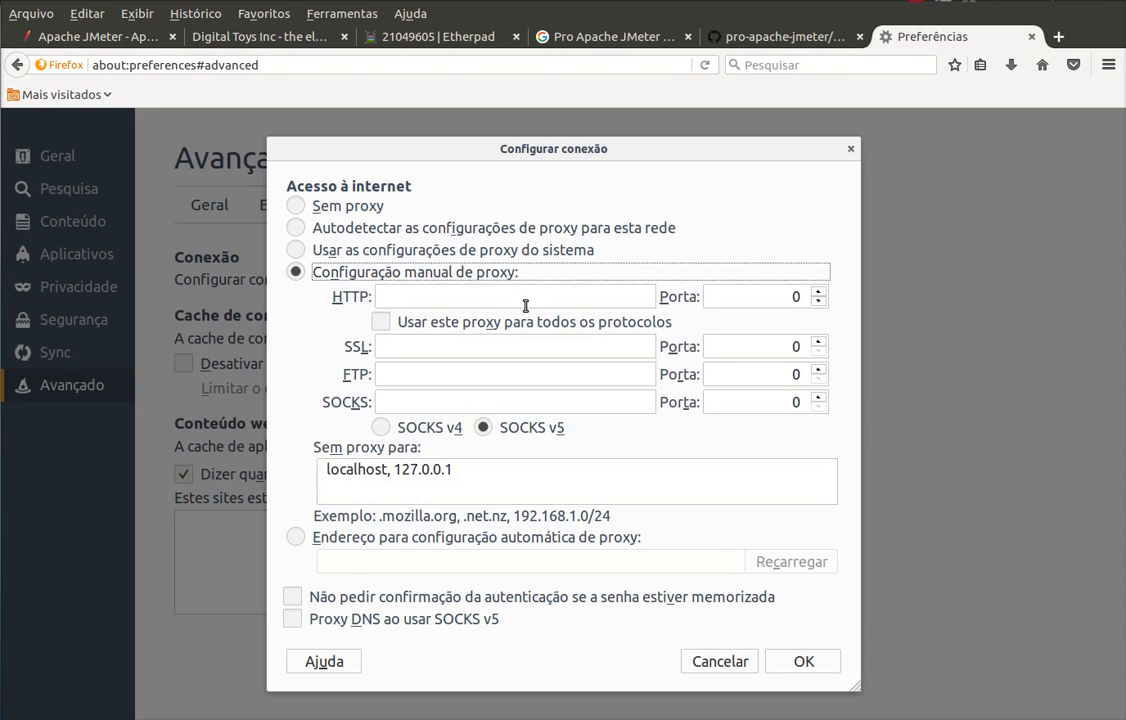
left_click(521, 299)
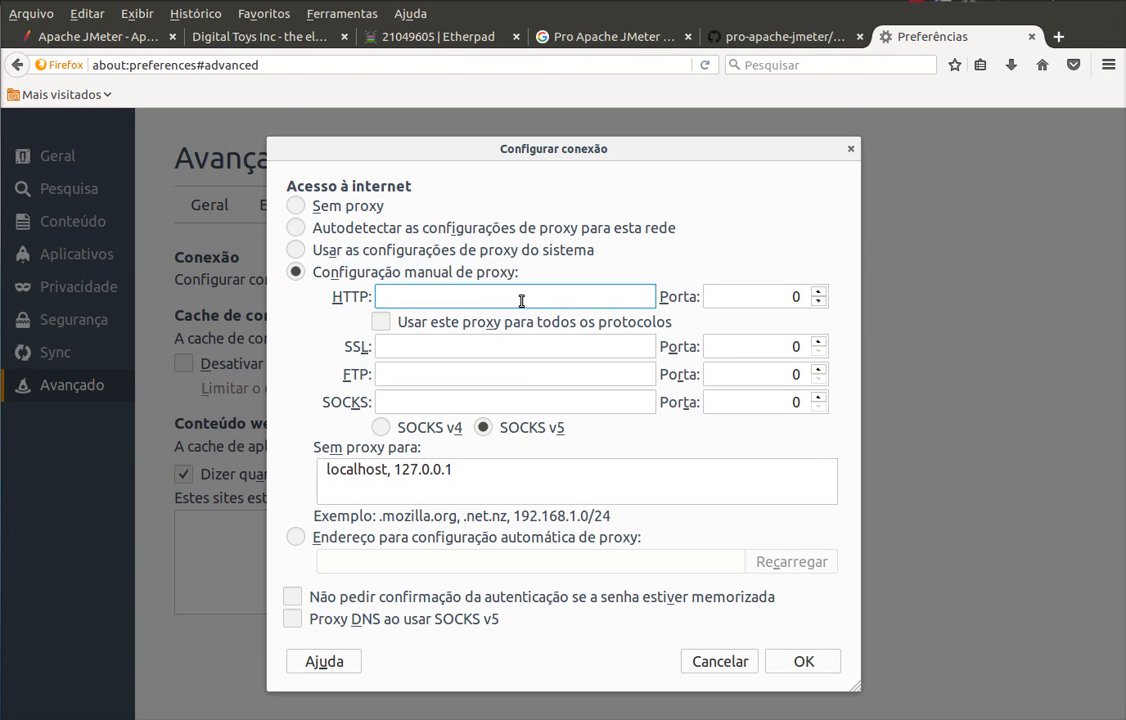
type("localhost")
left_click(819, 299)
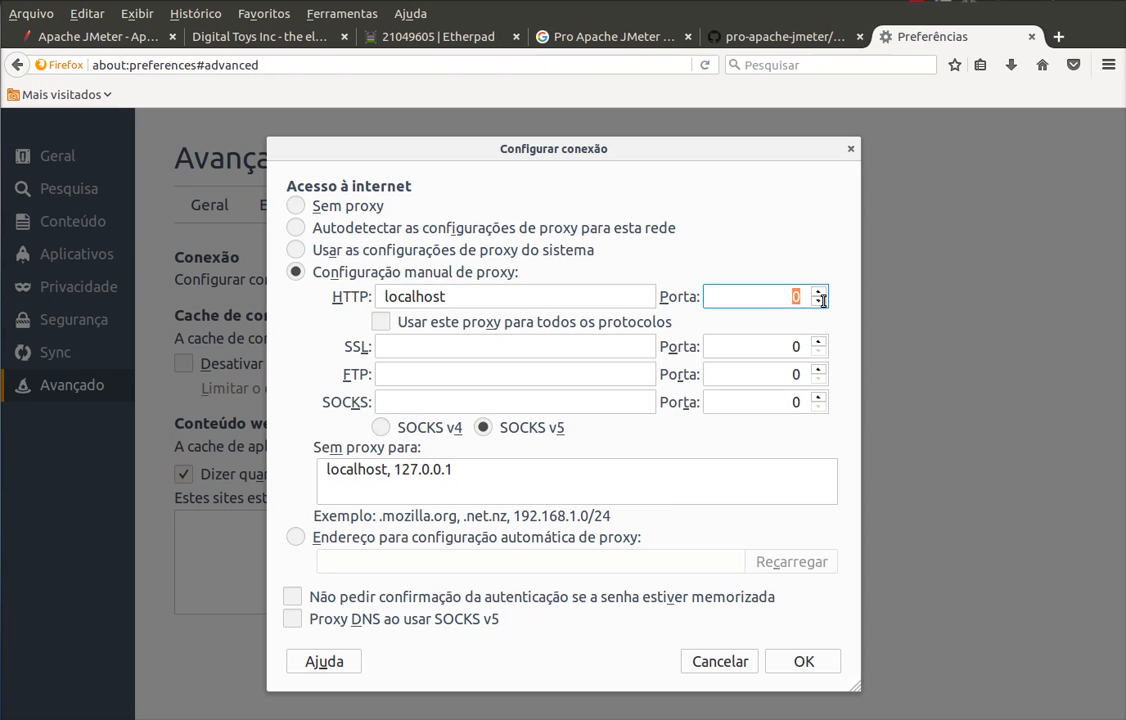
type("9090")
left_click(798, 662)
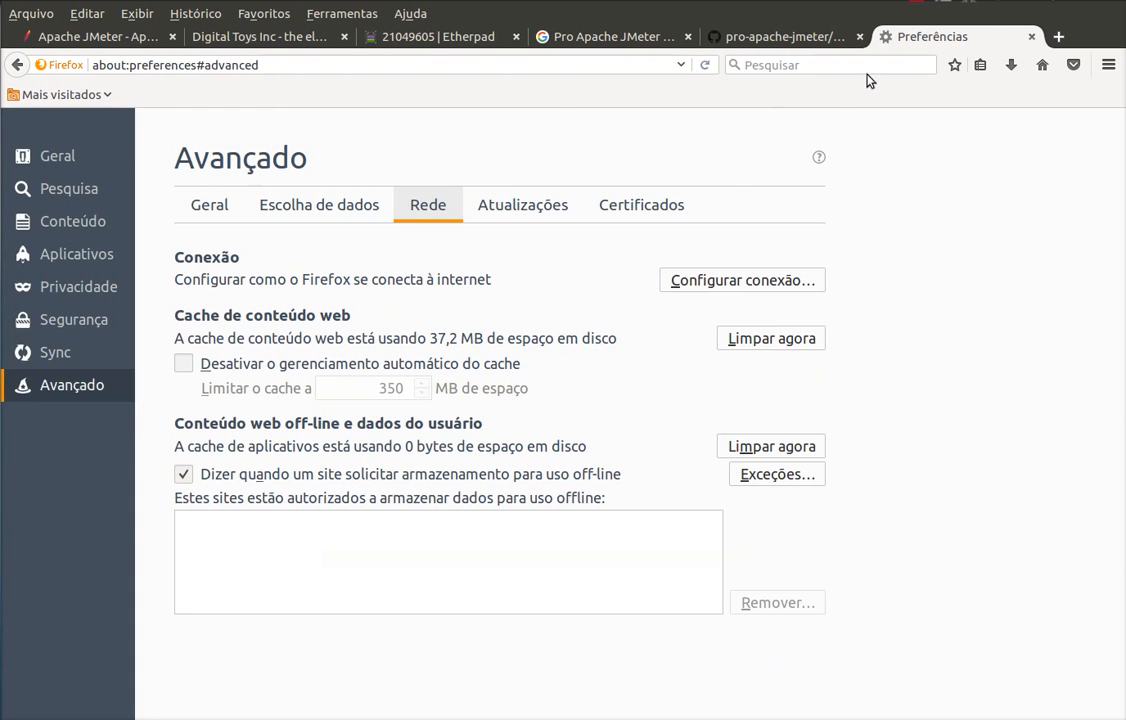
- Close preferences, reload the Digital Toys site (proxy refuses connection), and return to JMeter
left_click(1031, 36)
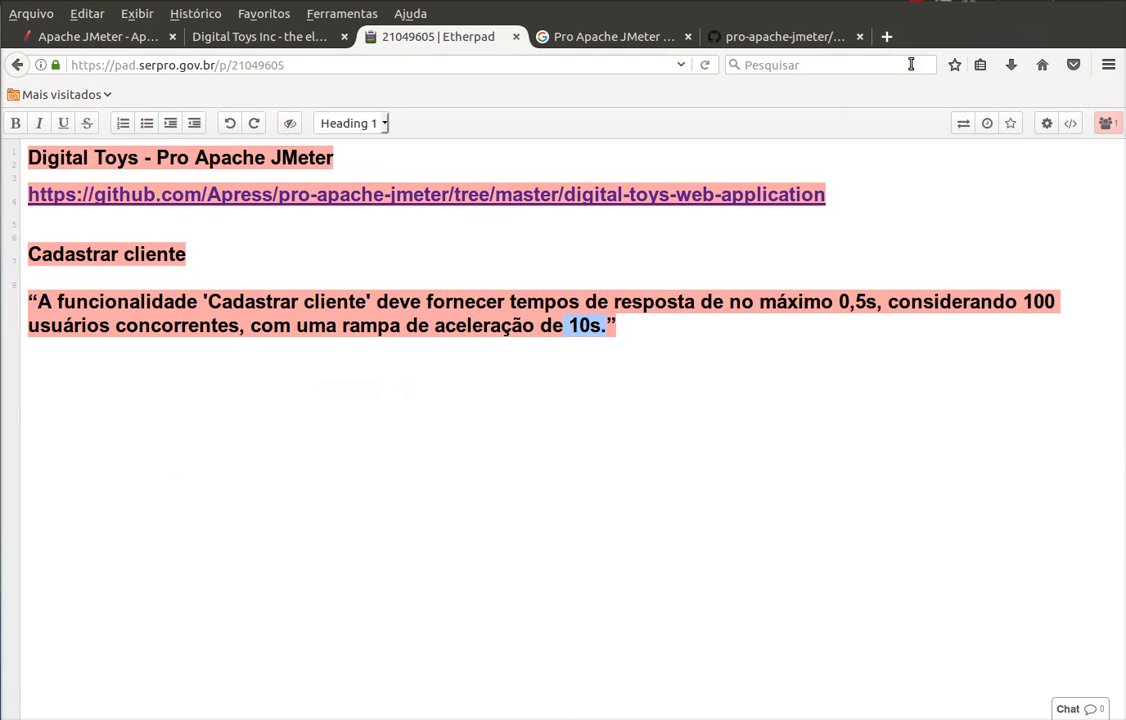
left_click(245, 37)
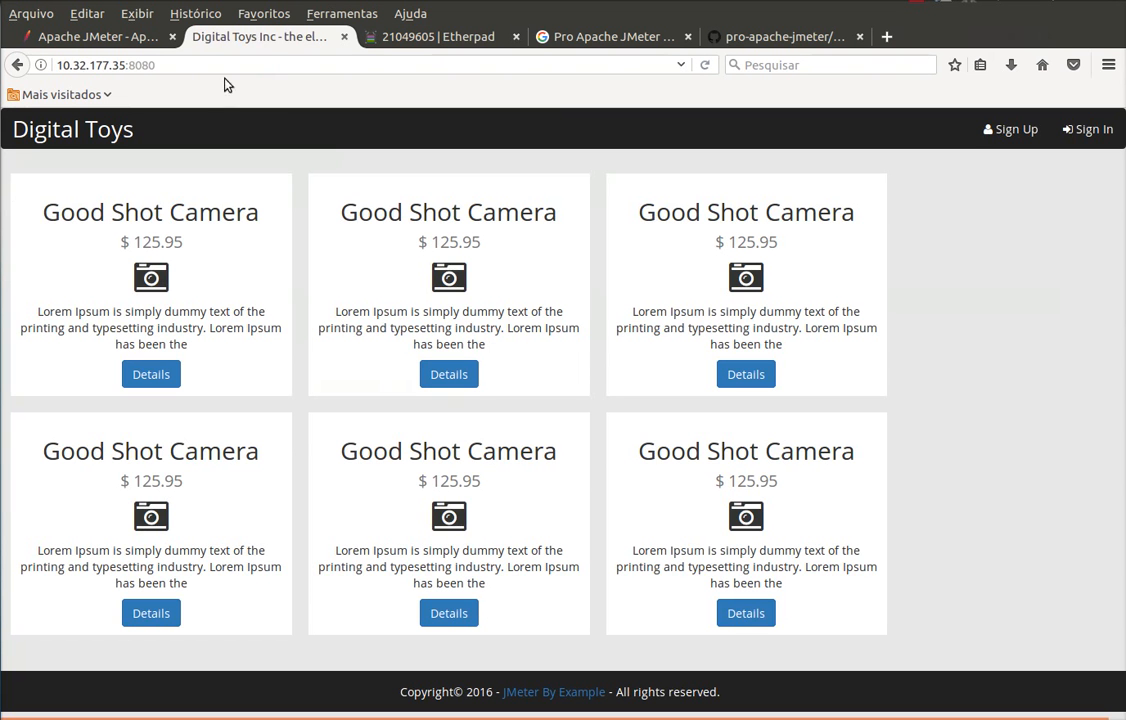
left_click(186, 64)
key("Return")
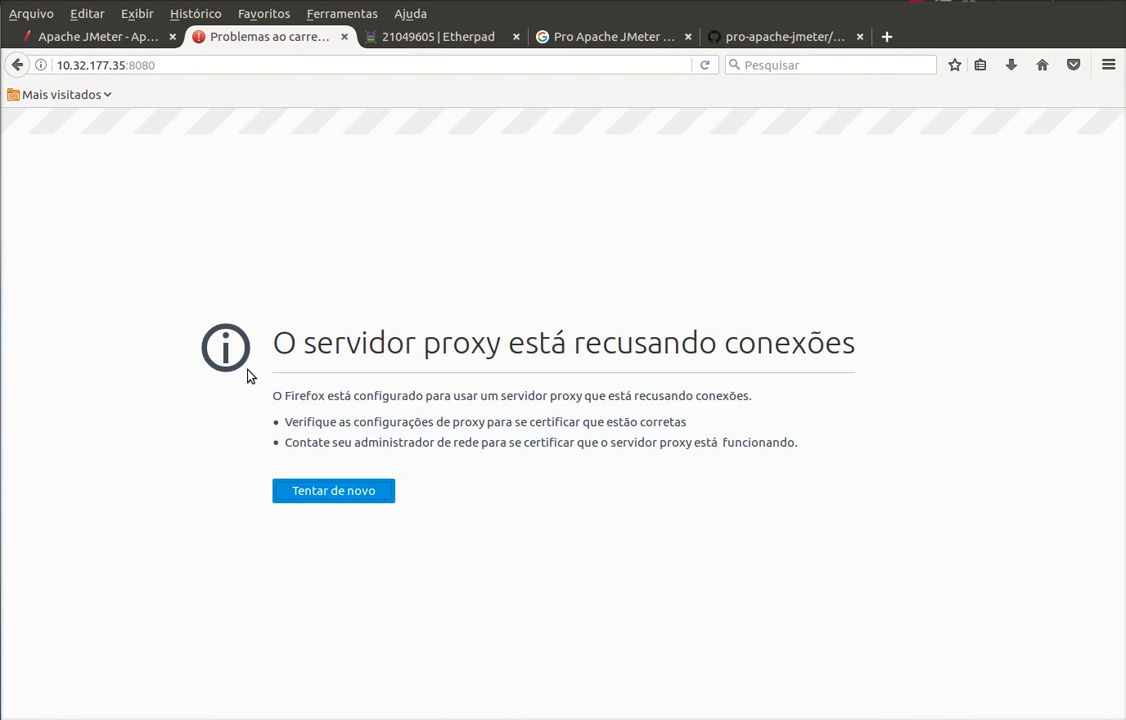
left_click(2, 463)
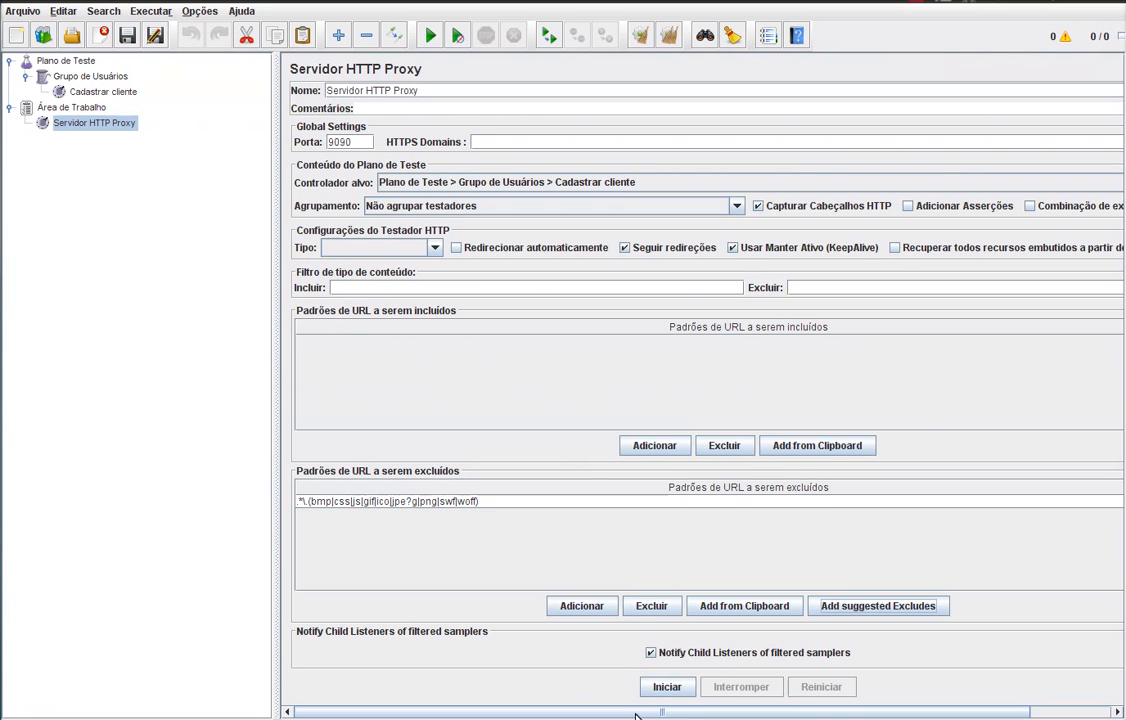
- Start the JMeter proxy recorder, accept the root CA certificate notice, and return to Firefox
left_click(684, 689)
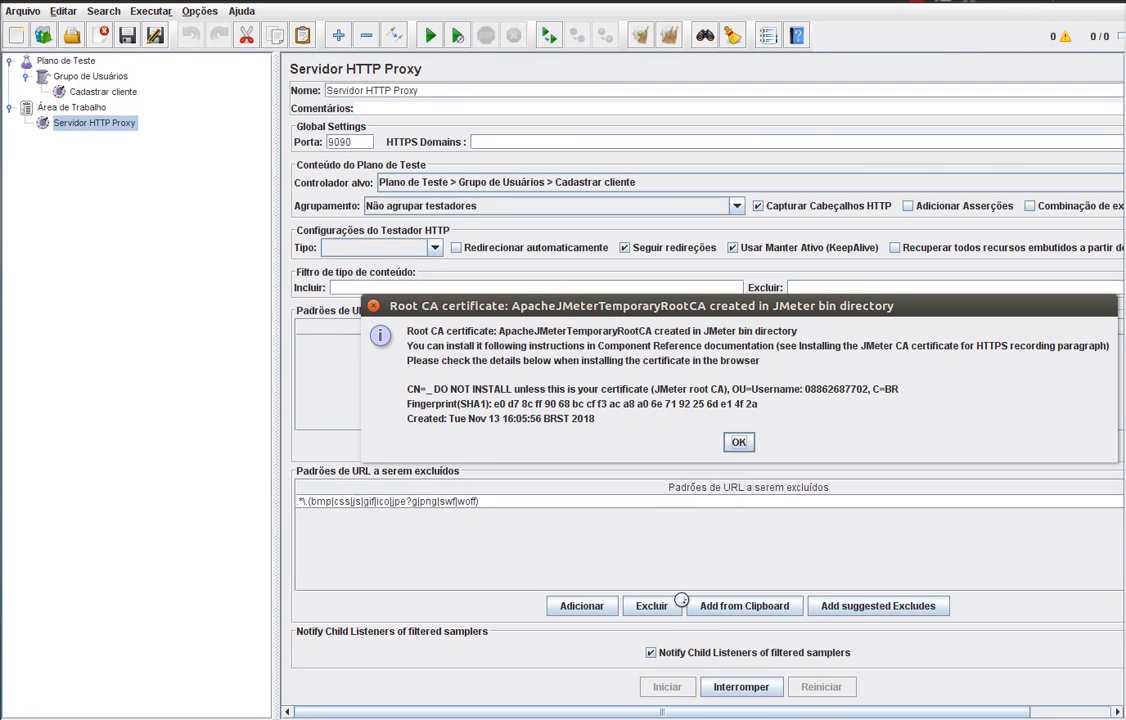
left_click(739, 443)
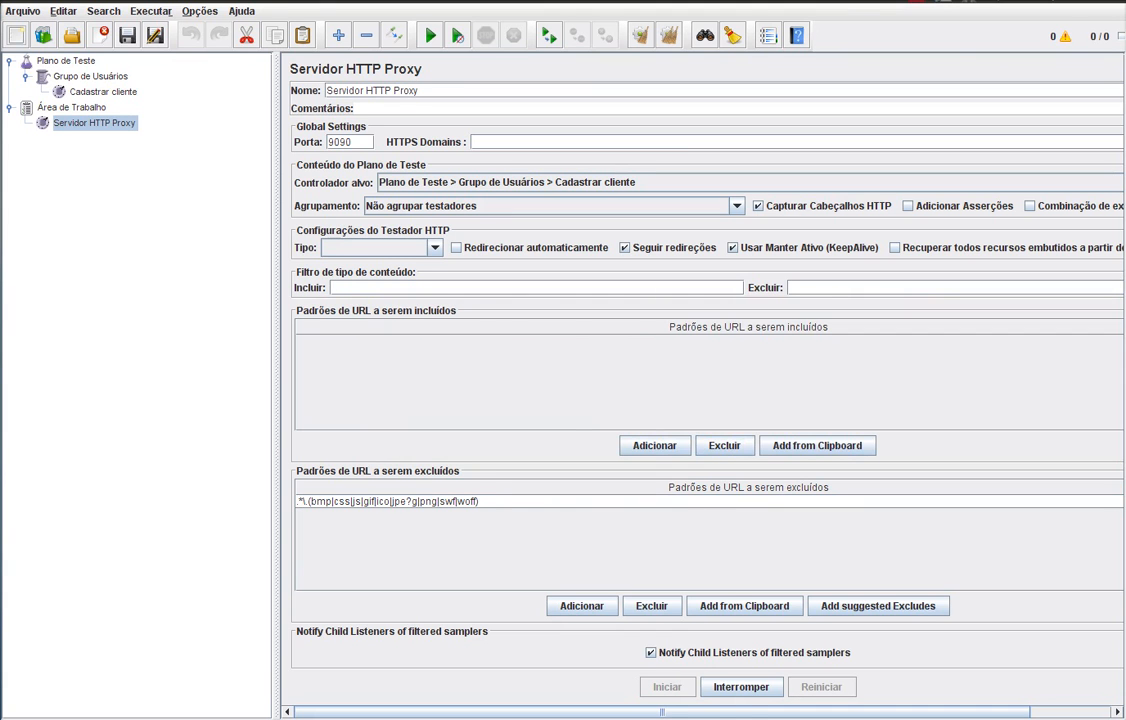
left_click(0, 195)
left_click(175, 66)
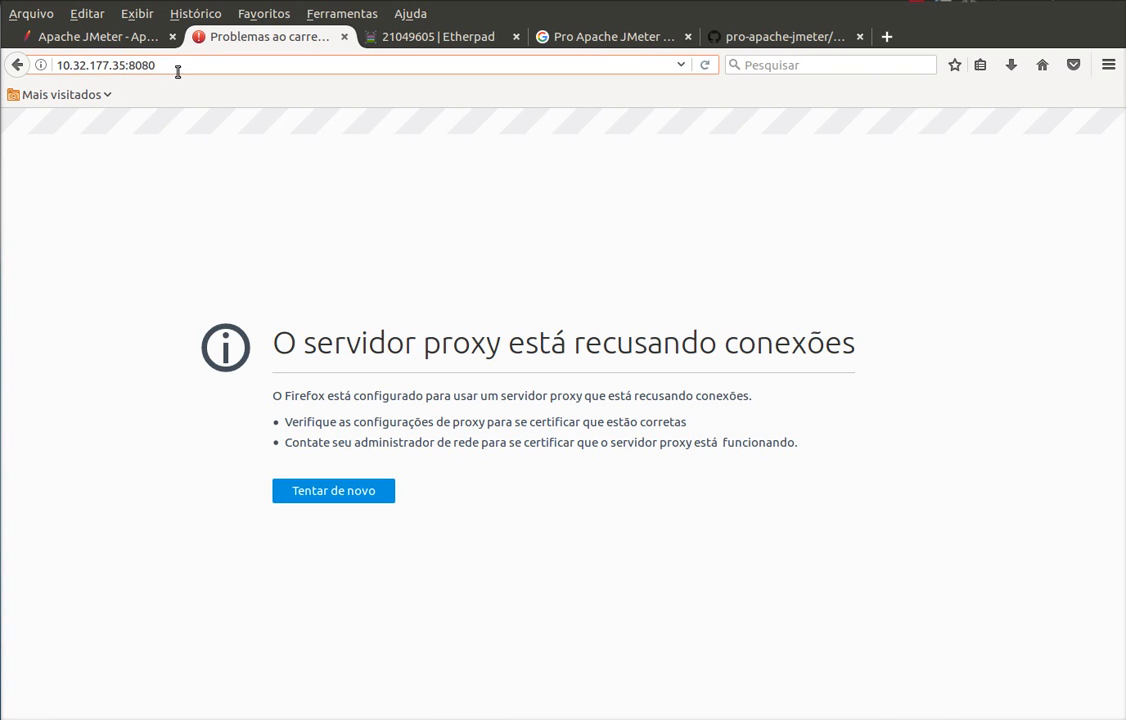
- Reload 10.32.177.35:8080 so the Digital Toys home page loads through the proxy
key("Return")
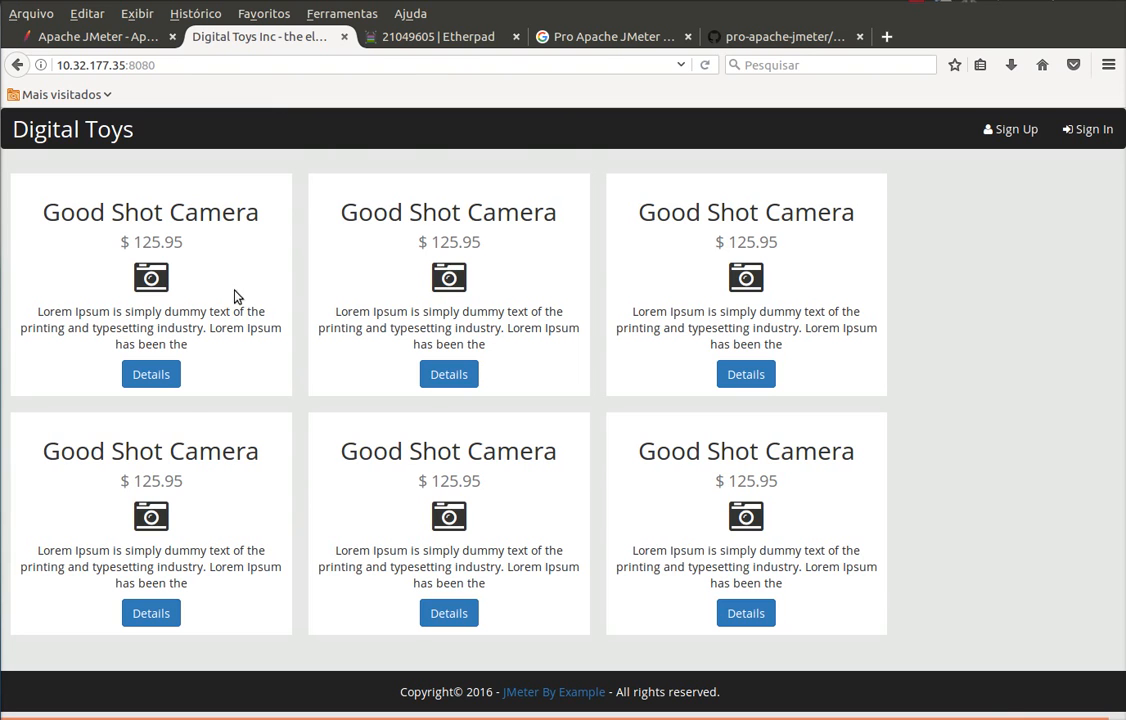
- Verify sampler '1 /' under Cadastrar cliente targets server 10.32.177.35, then return to Firefox
left_click(1, 400)
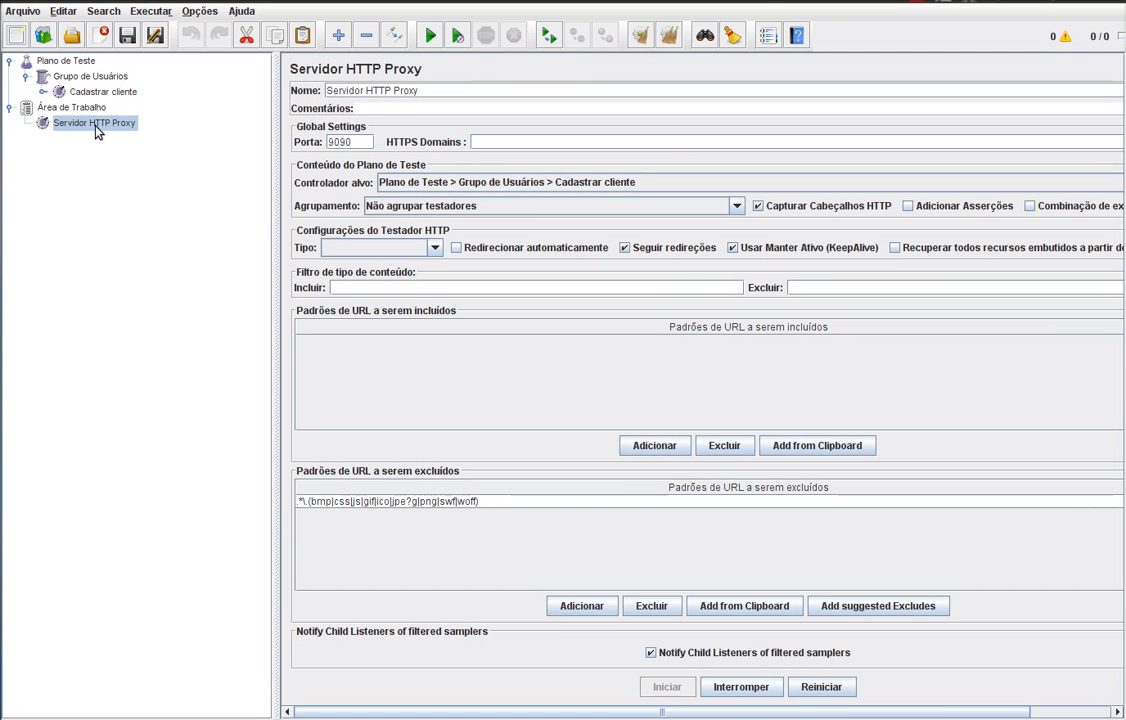
left_click(43, 91)
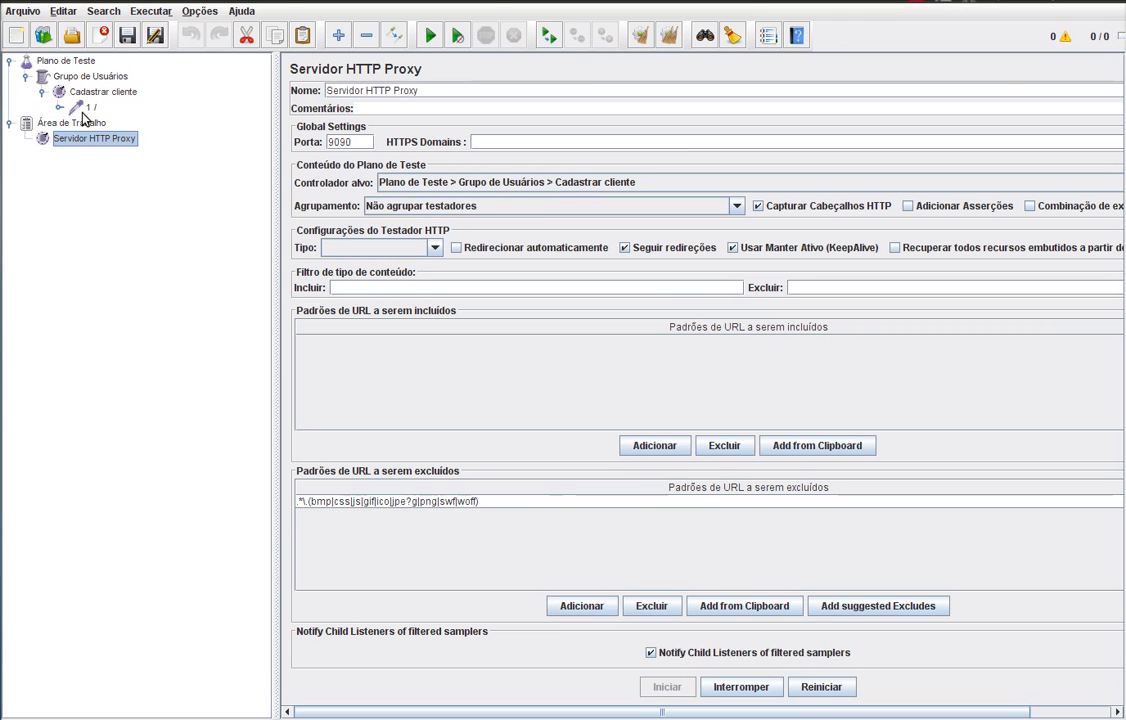
left_click(92, 109)
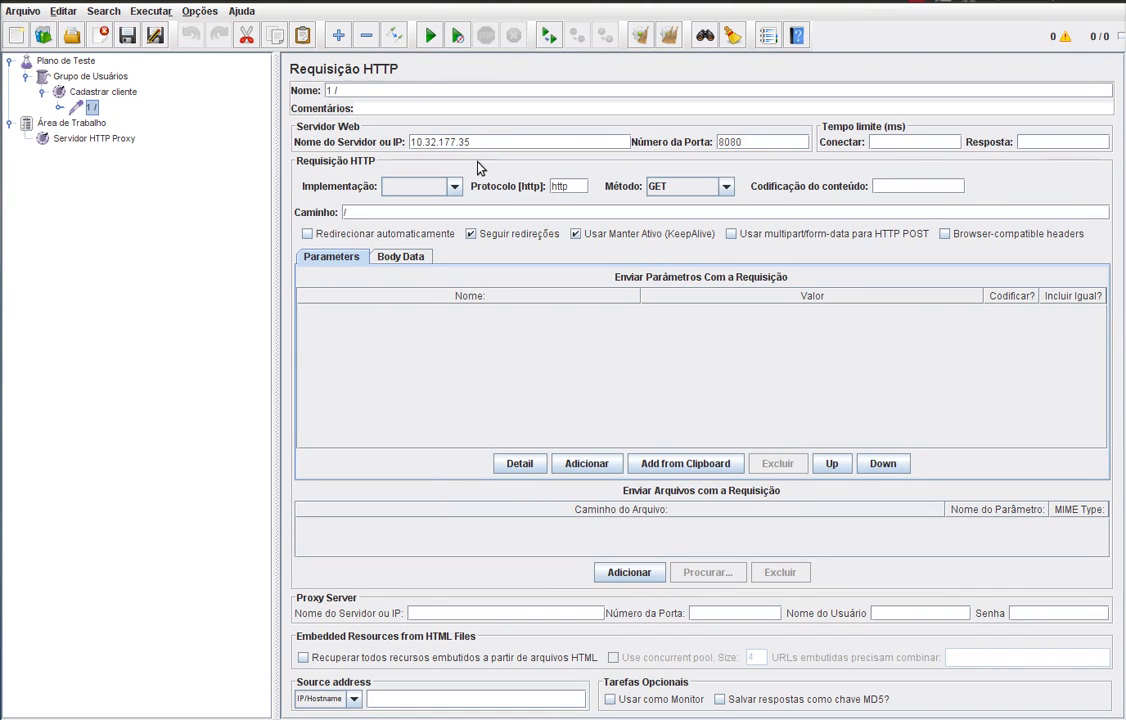
left_click_drag(474, 142, 404, 139)
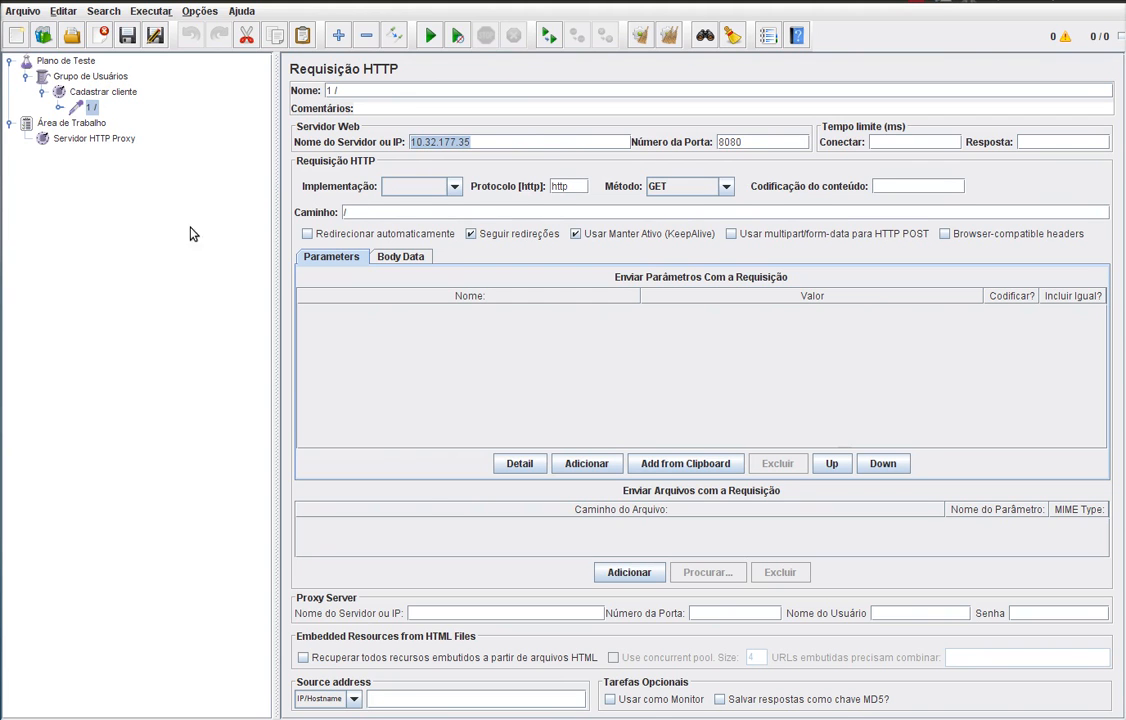
left_click(1, 200)
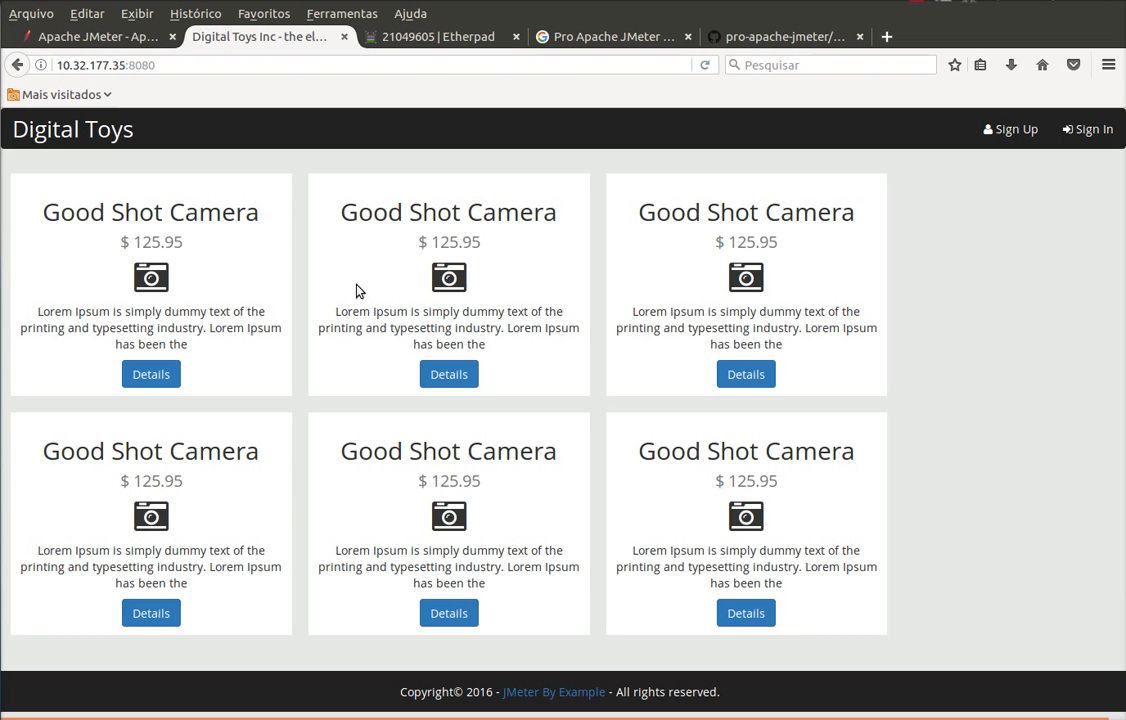
- Open the Sign Up page and confirm JMeter captured it as '3 /user/signUp'
left_click(1013, 136)
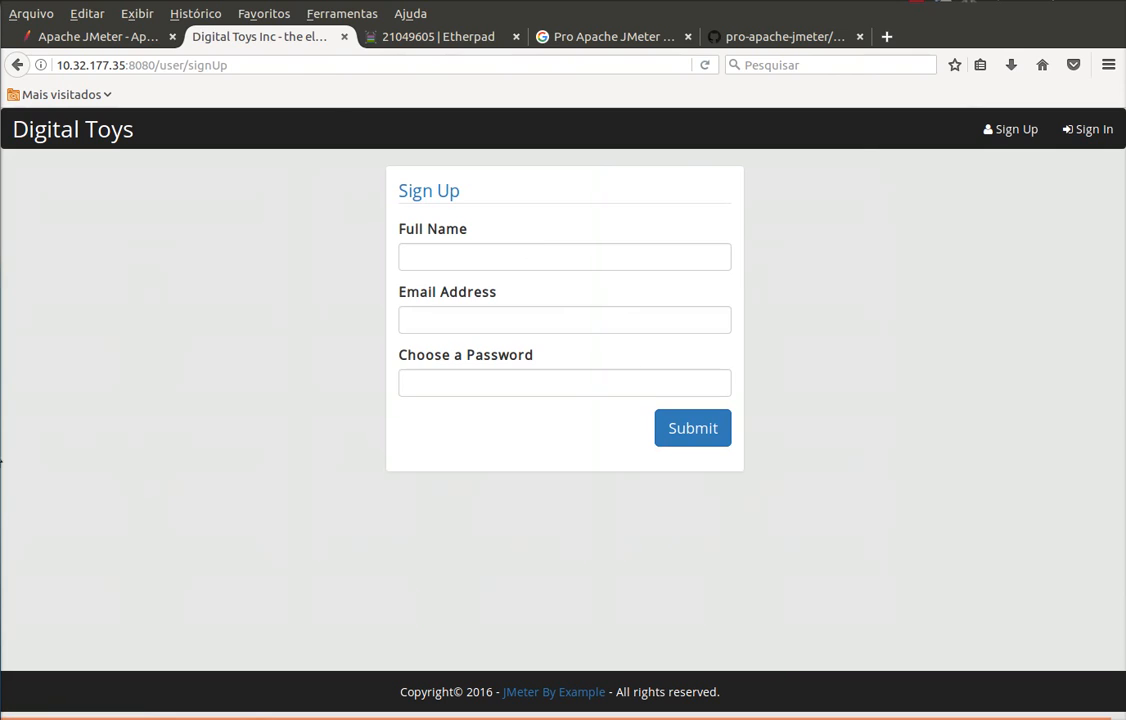
left_click(1, 450)
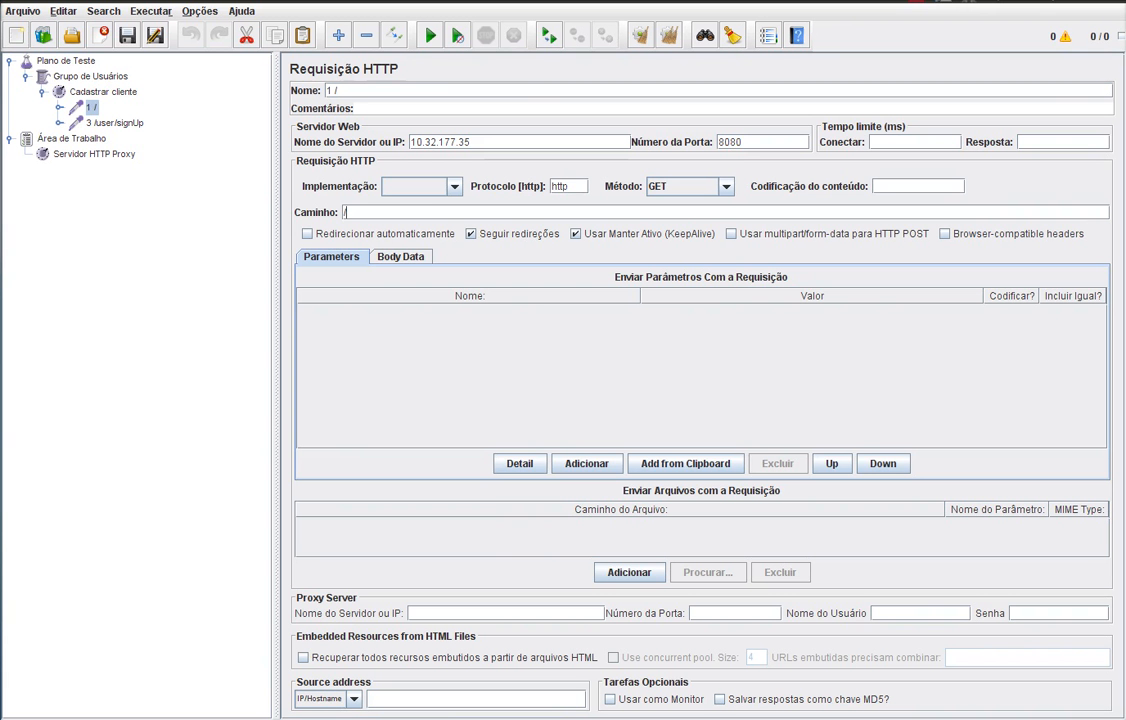
left_click(110, 124)
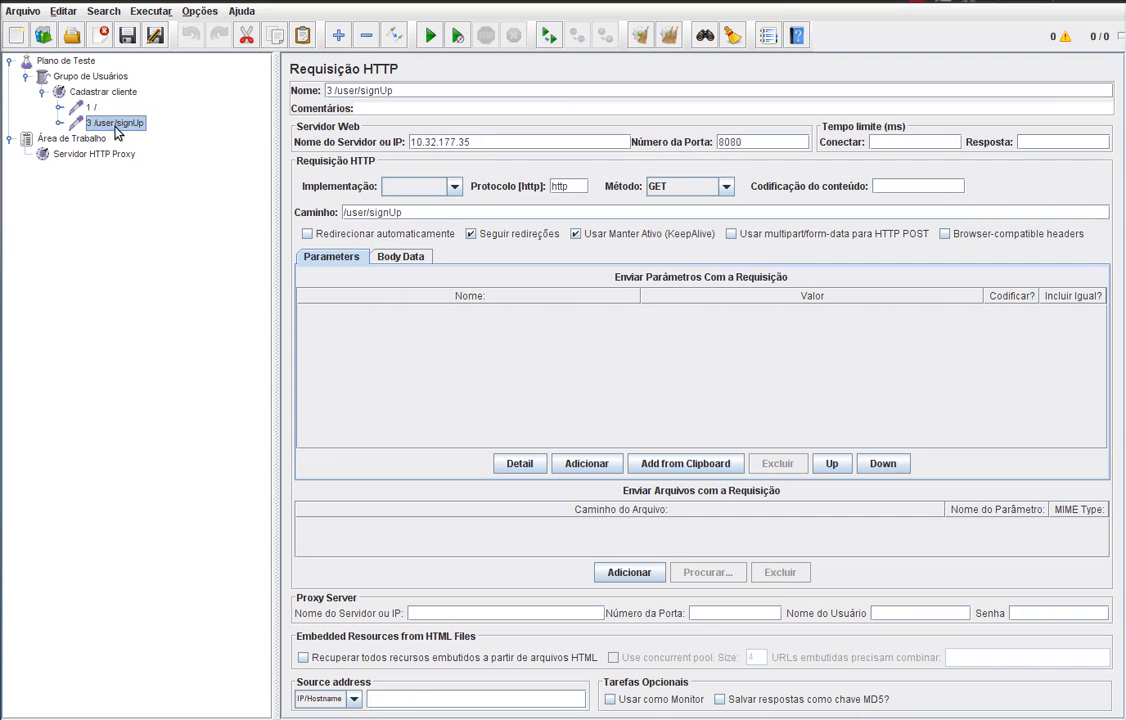
left_click_drag(421, 213, 349, 188)
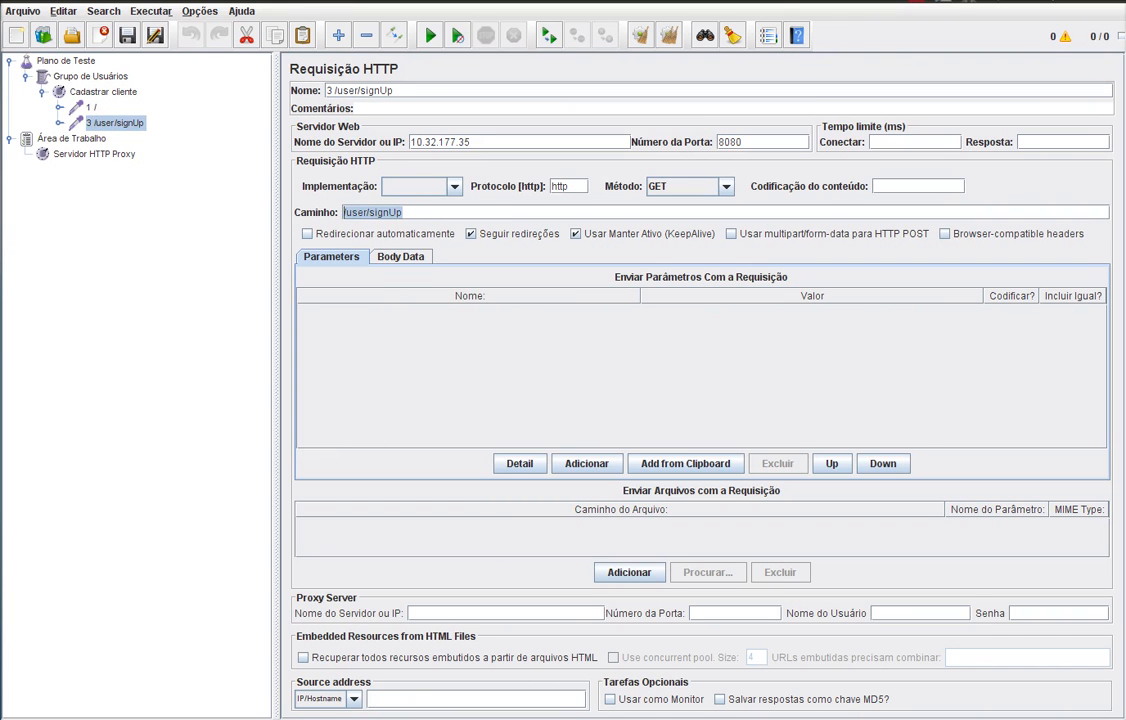
key("alt+Tab")
- Fill the sign-up form with the customer's full name, e-mail and password, submit, and switch to JMeter
left_click(451, 256)
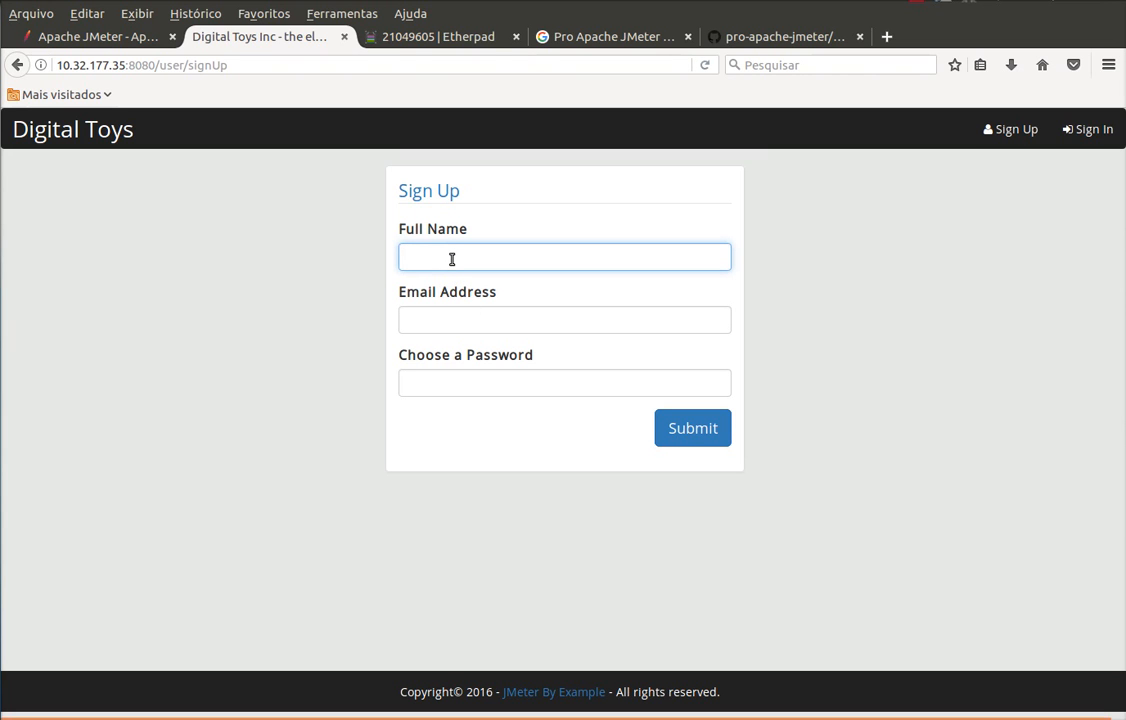
type("Maria Silva")
key("Tab")
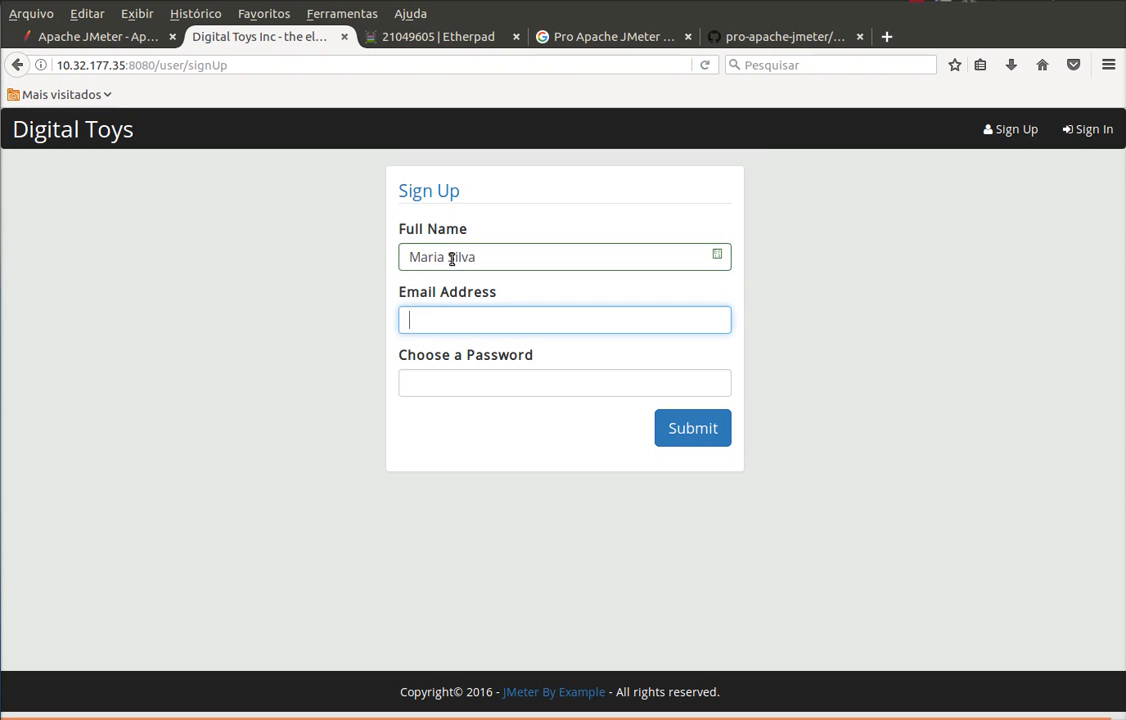
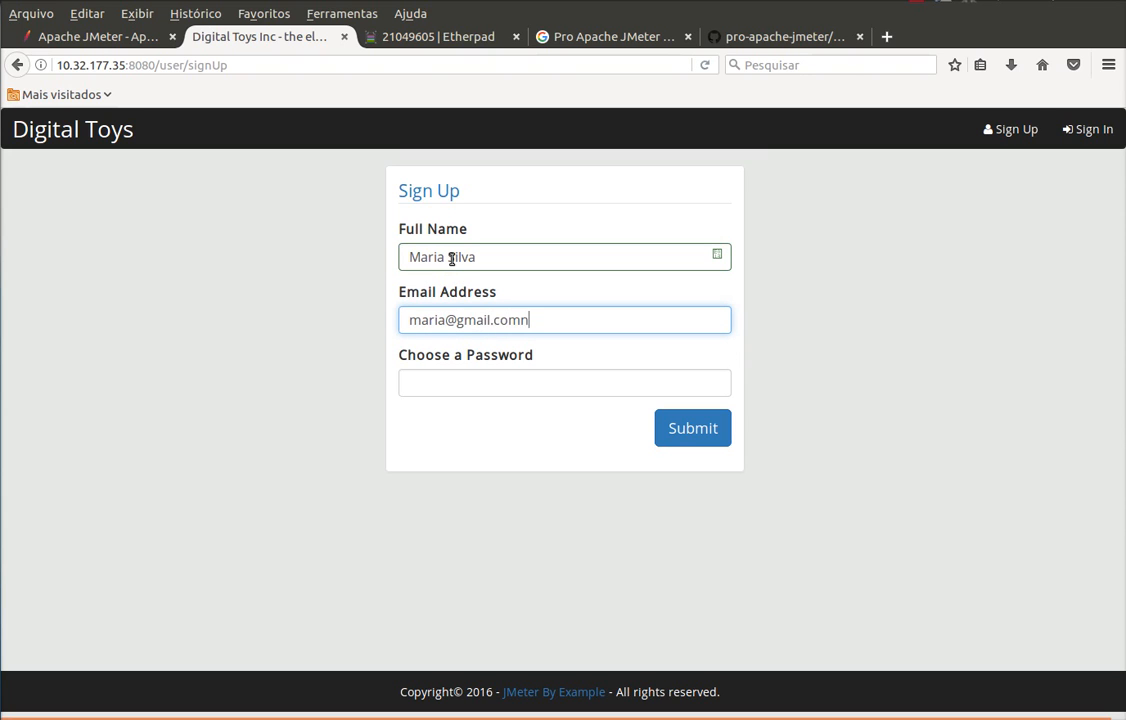
key("Tab")
type("123")
left_click(705, 432)
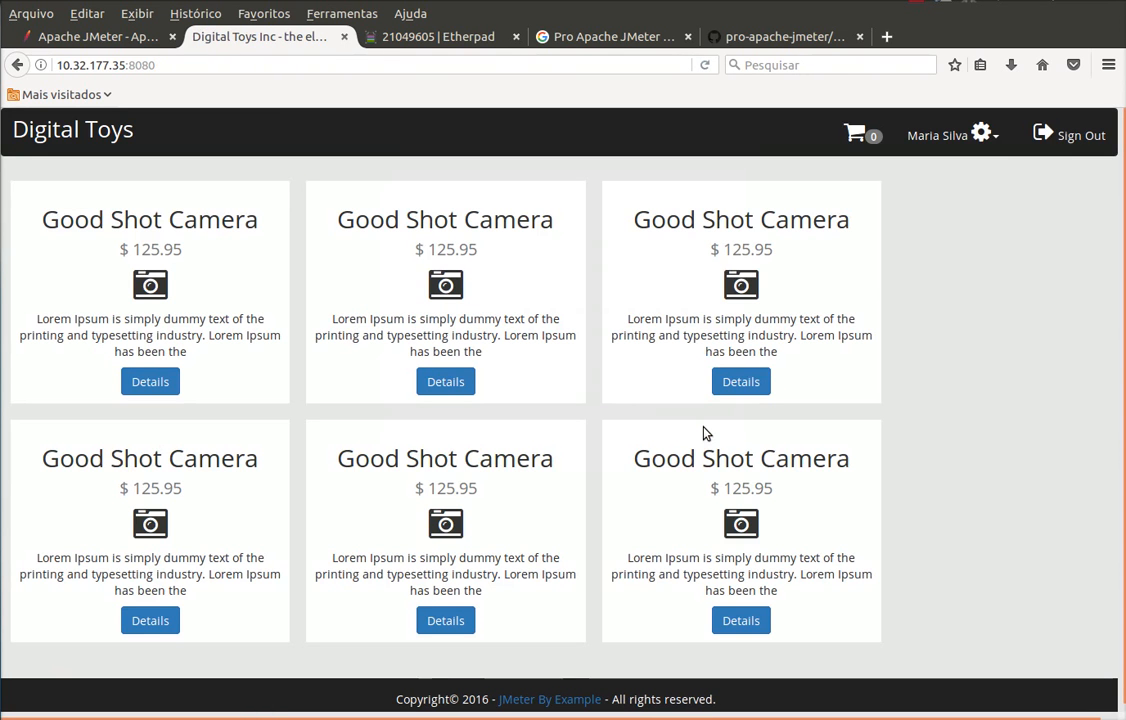
key("alt+Tab")
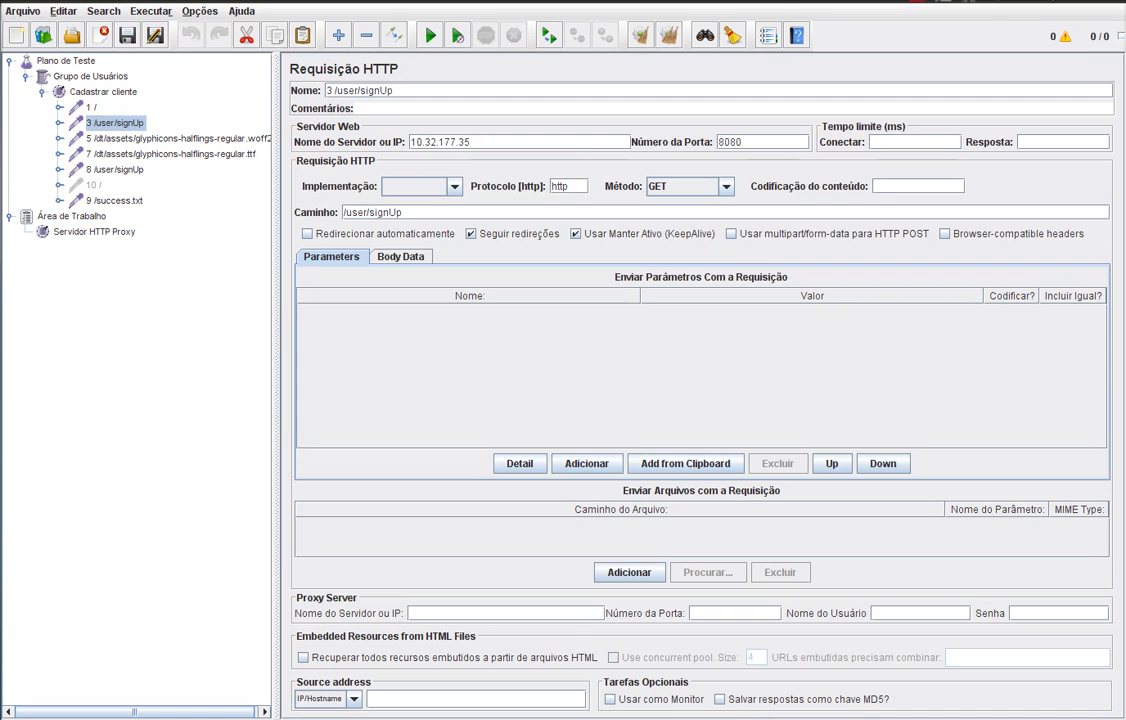
- Inspect the recorded 5 /dt/assets/glyphicons-halflings-regular.woff2 sampler, then return to Firefox
left_click(110, 141)
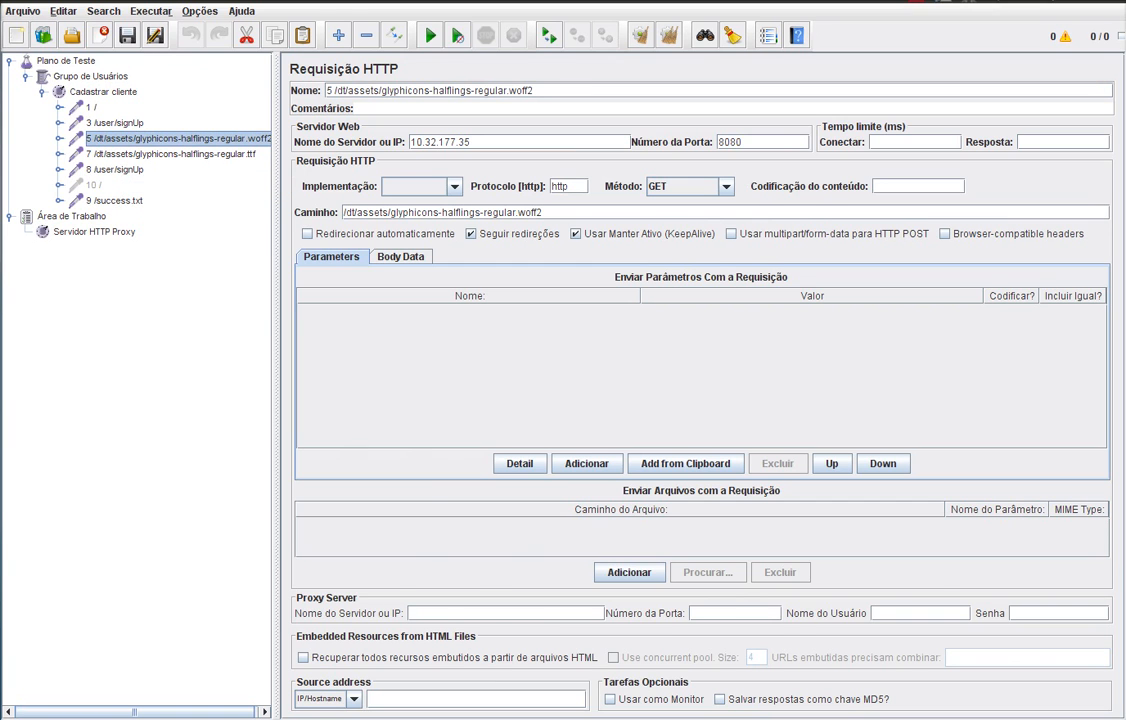
key("alt+Tab")
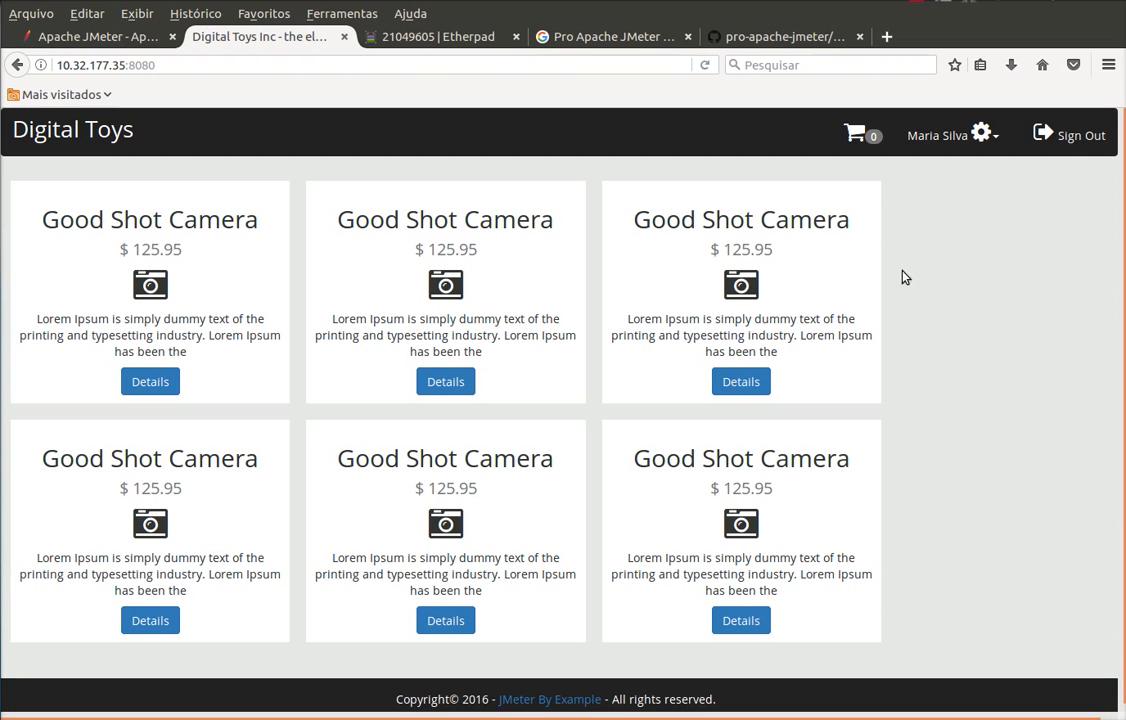
- Sign out of the Digital Toys store and bring Apache JMeter back to the front
left_click(1073, 139)
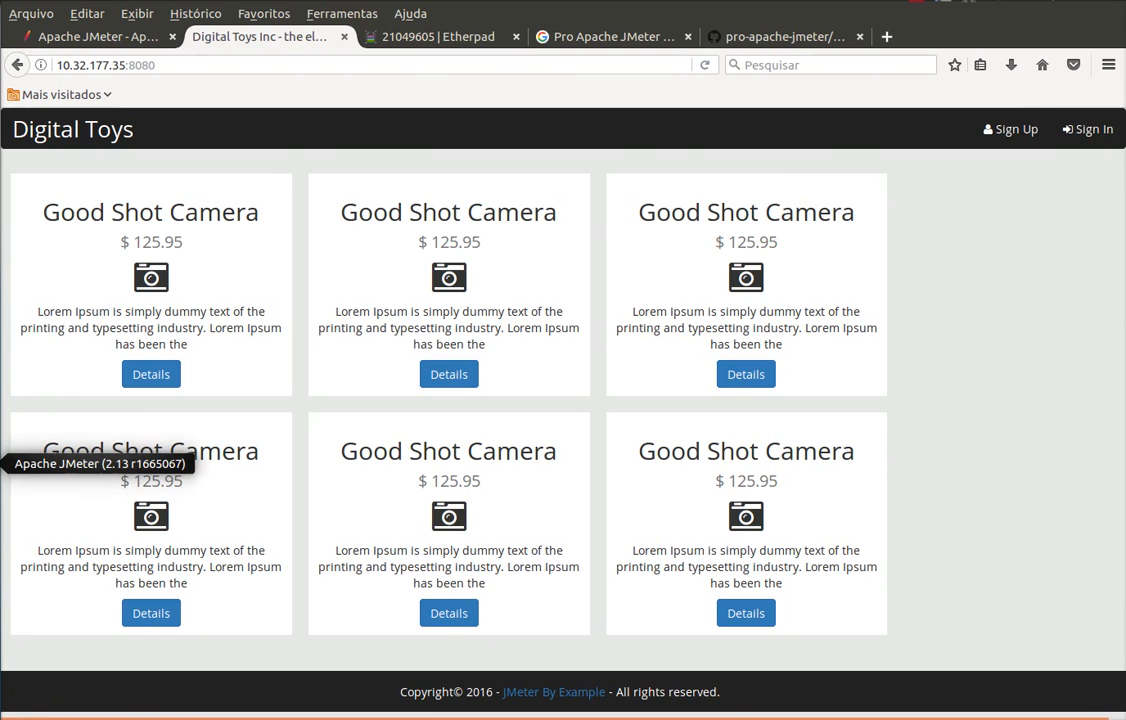
left_click(5, 463)
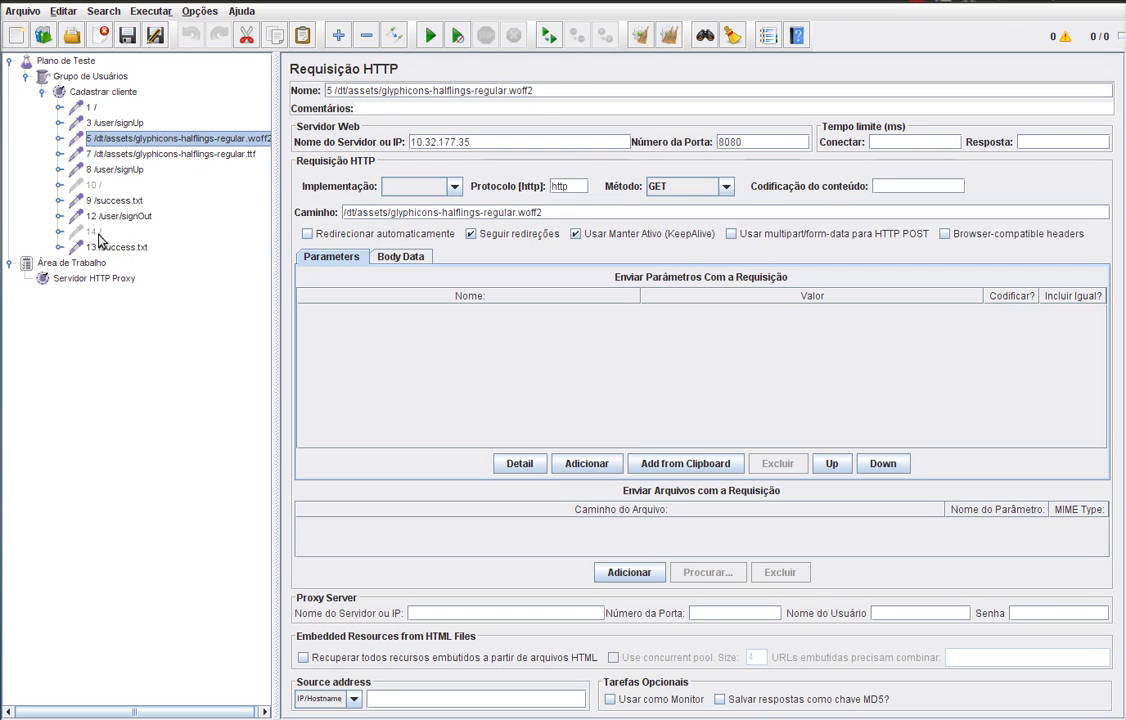
- Delete the disabled '10 /' and '14 /' redirect samplers, confirming each removal
left_click(94, 186)
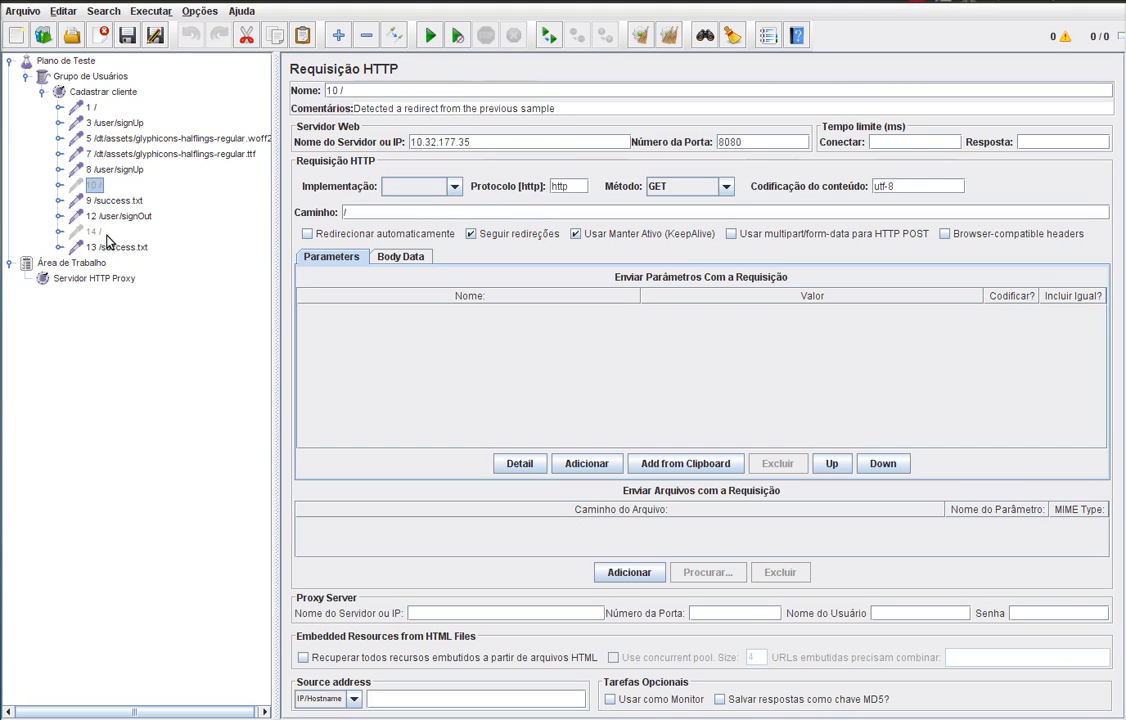
key("Delete")
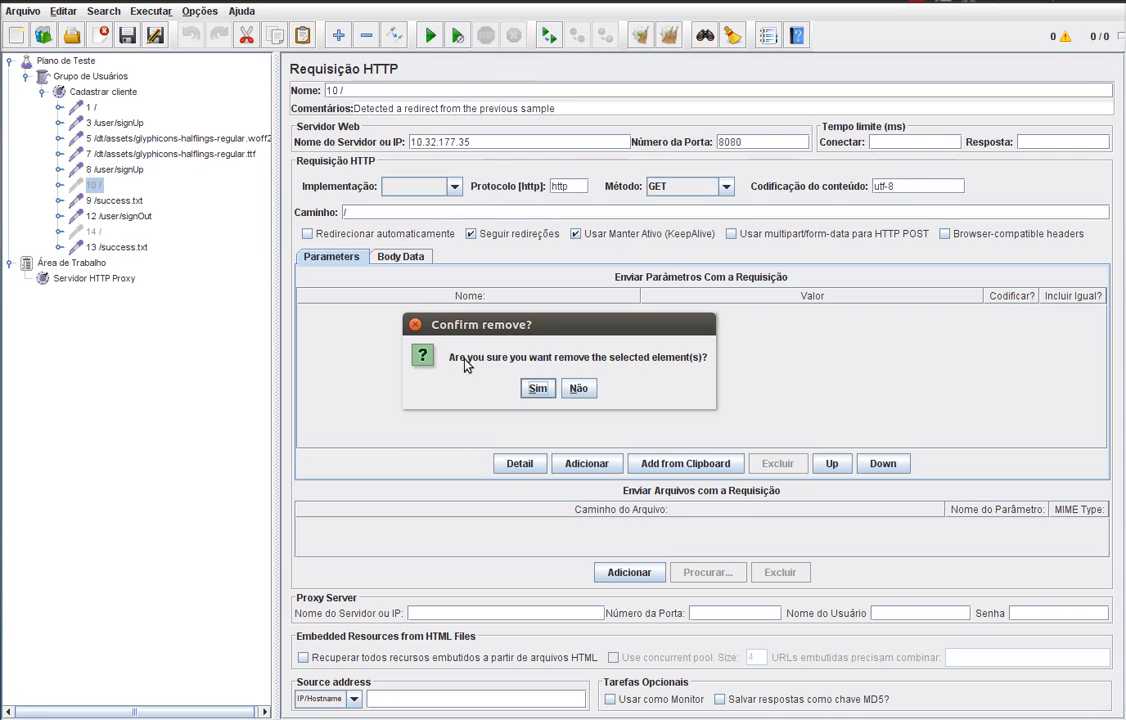
left_click(537, 388)
left_click(90, 218)
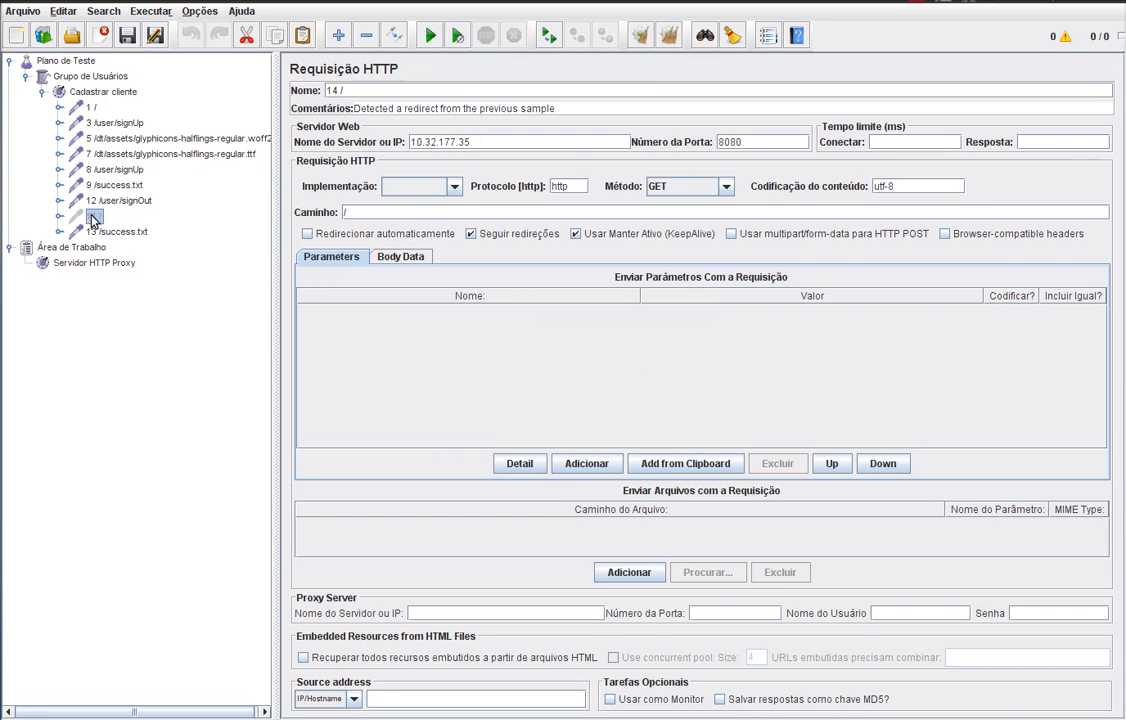
key("Delete")
key("Return")
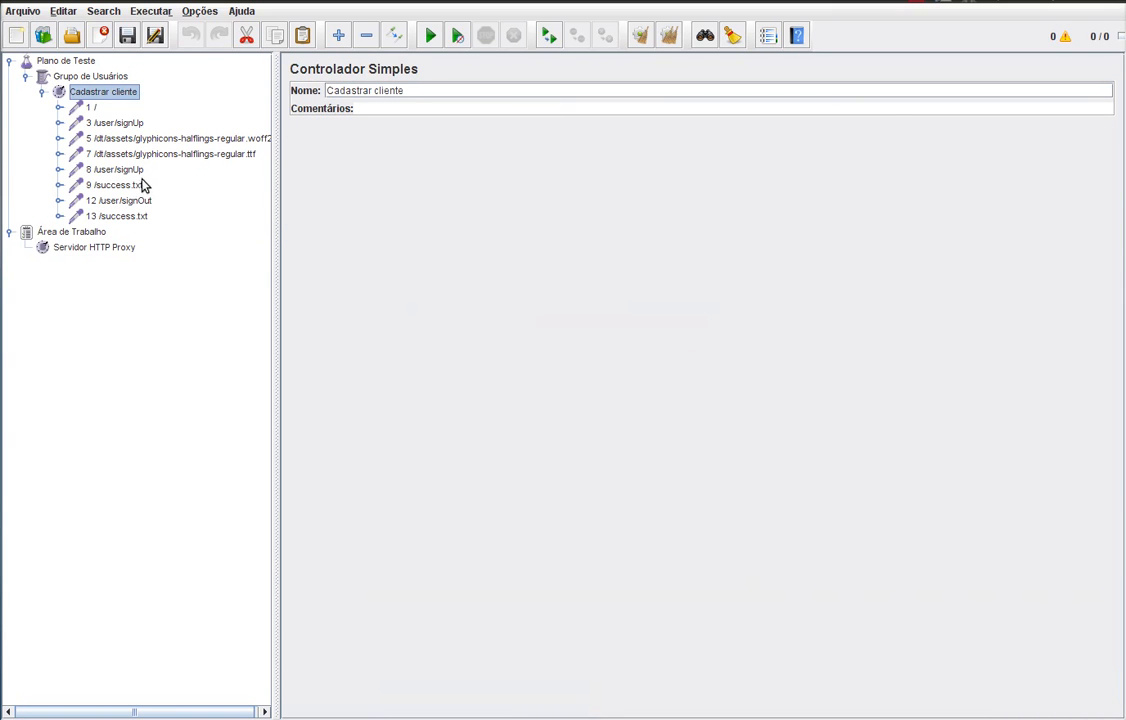
- Compare the 9 and 13 /success.txt samplers and confirm their server is detectportal.firefox.com
left_click(134, 188)
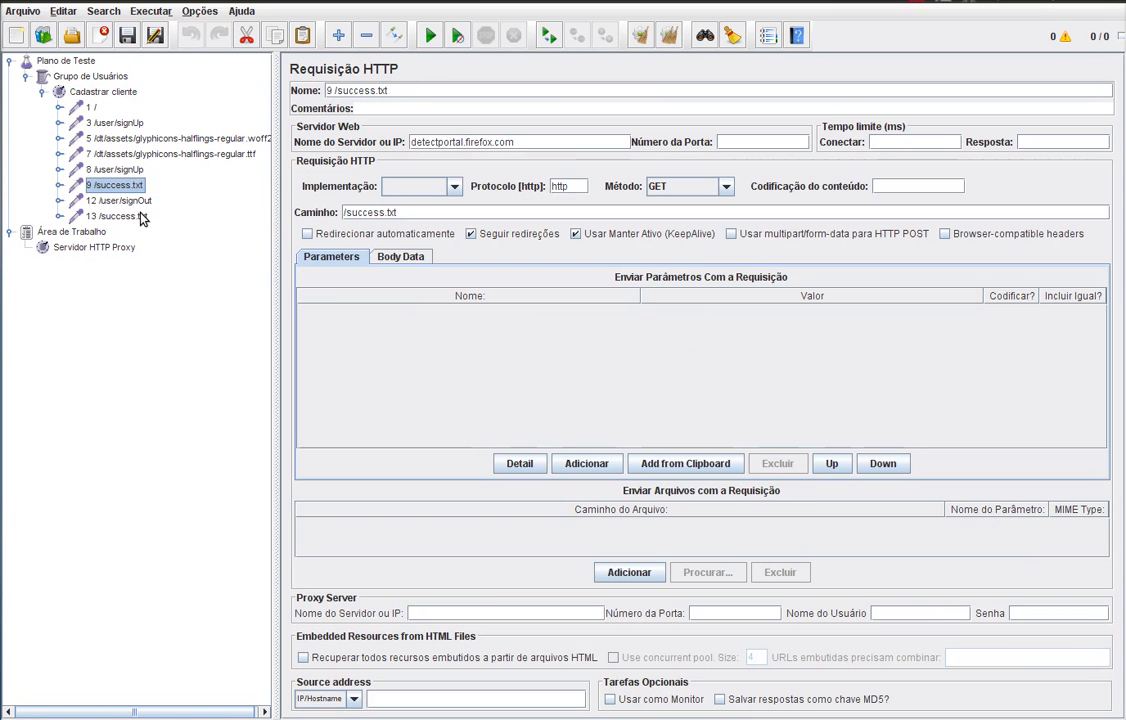
left_click(142, 217)
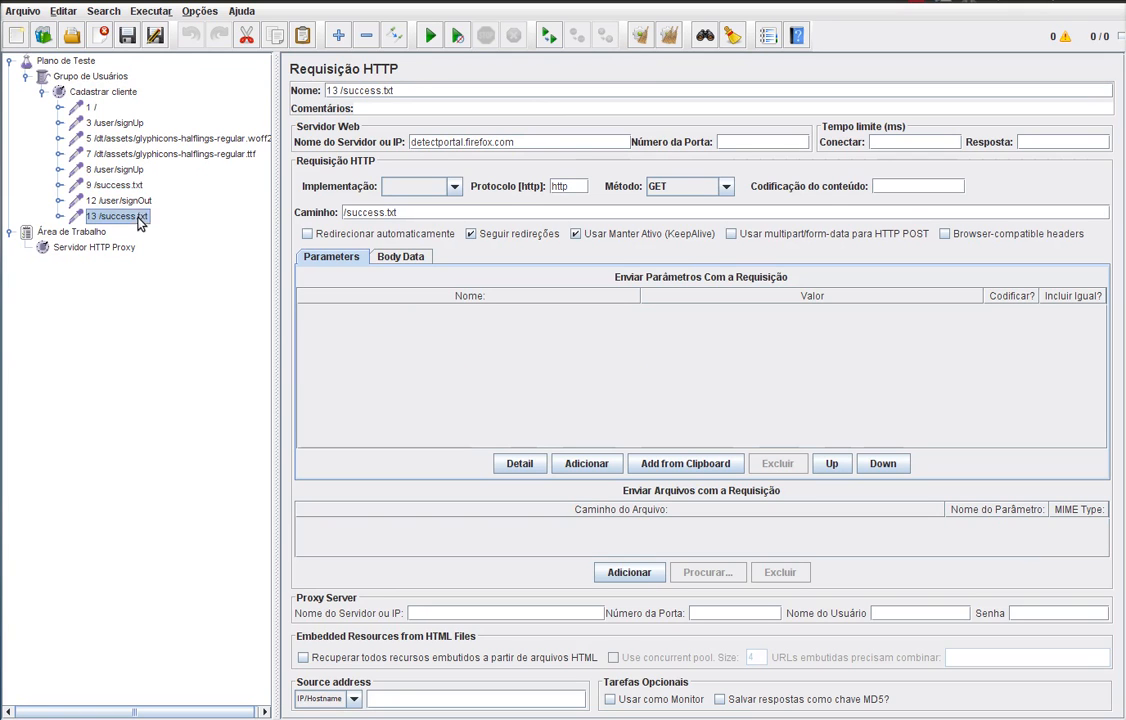
left_click(138, 189)
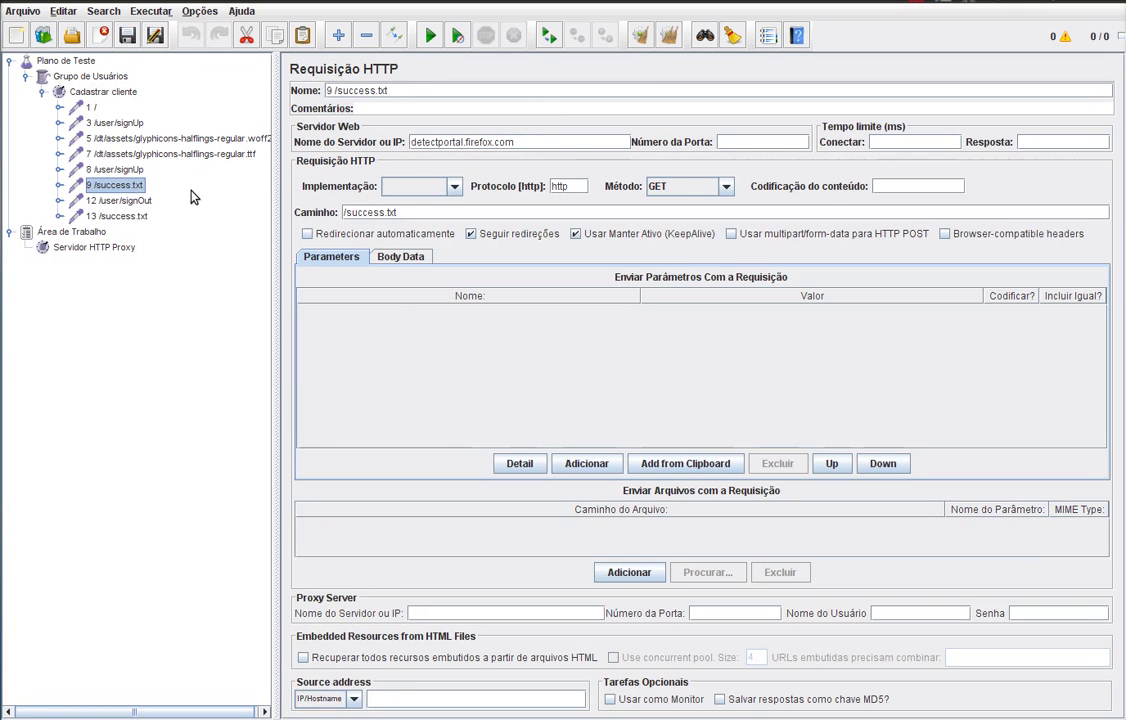
left_click_drag(526, 142, 345, 130)
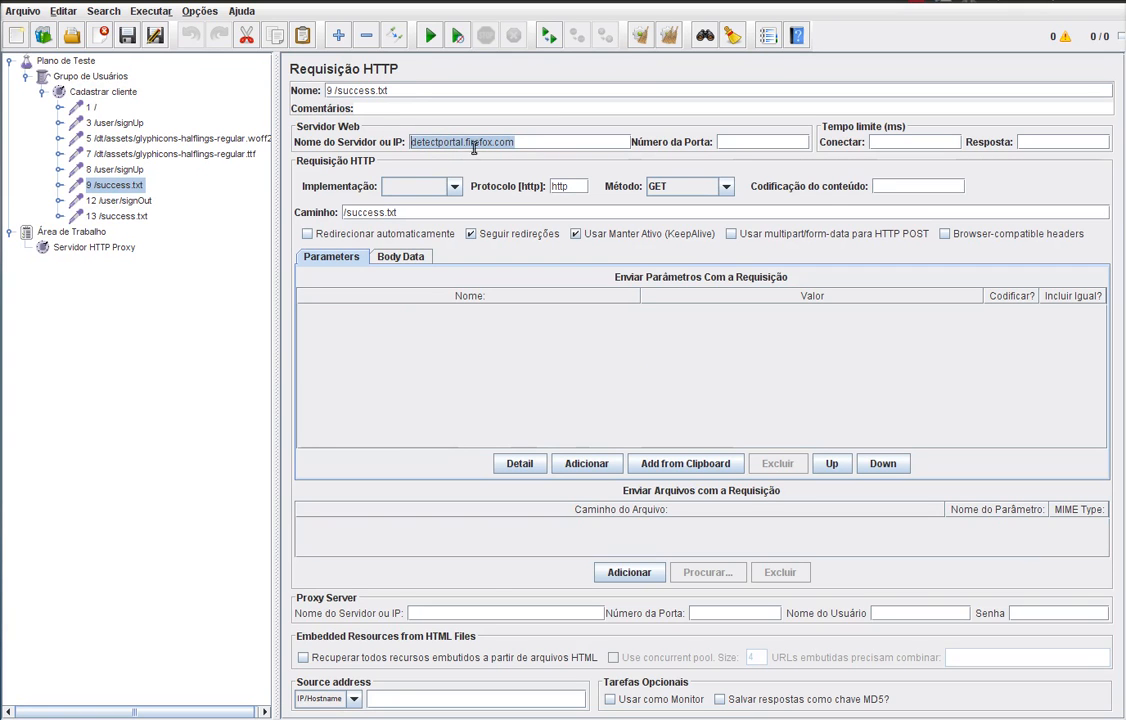
- Delete the '9 /success.txt' and '13 /success.txt' samplers, confirming each removal
left_click(108, 187)
key("Delete")
key("Return")
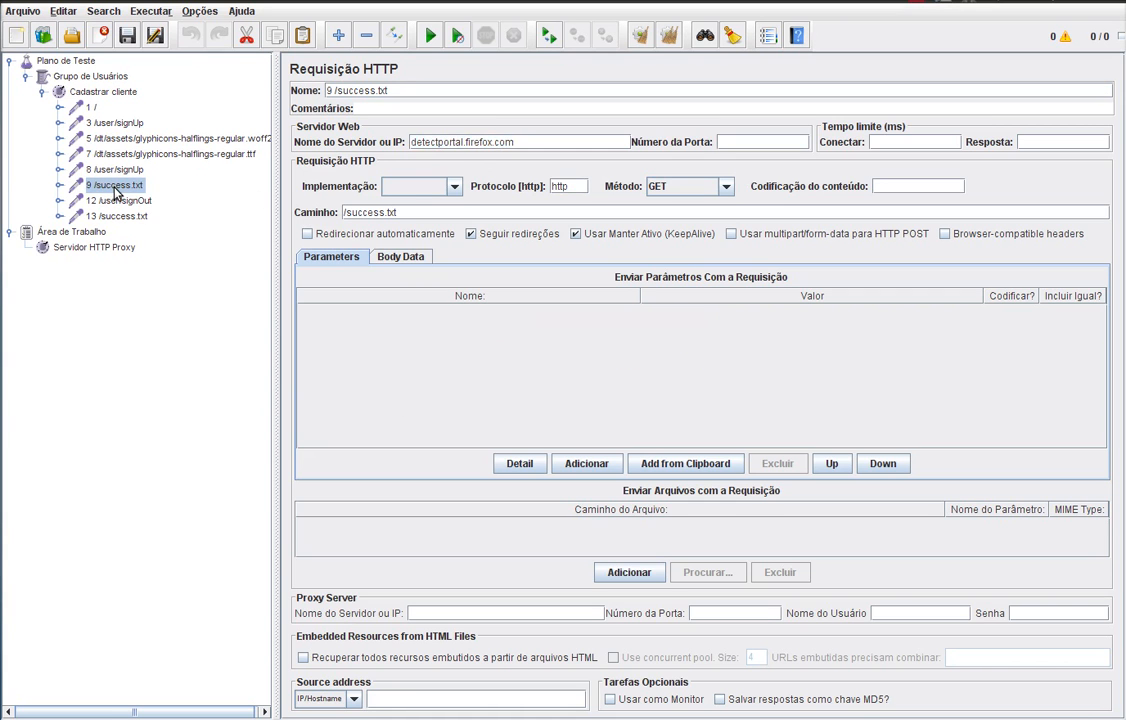
left_click(121, 203)
key("Delete")
key("Return")
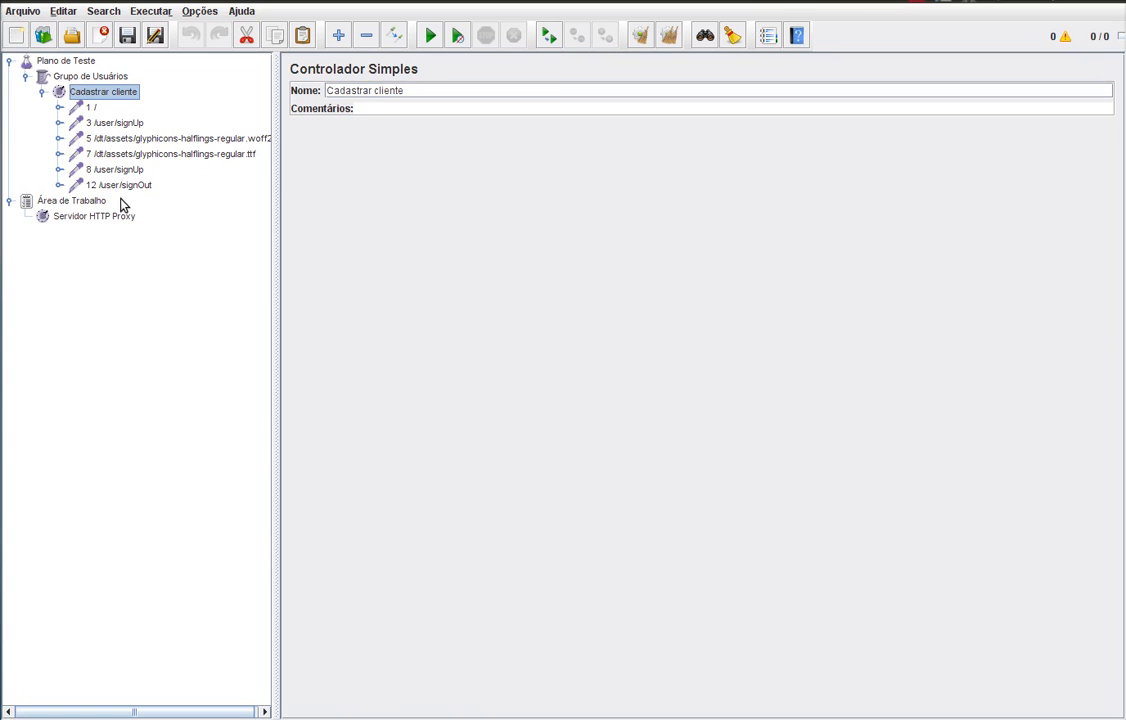
- Widen the tree pane and review the woff2 and ttf glyphicons font samplers
left_click_drag(274, 175, 308, 179)
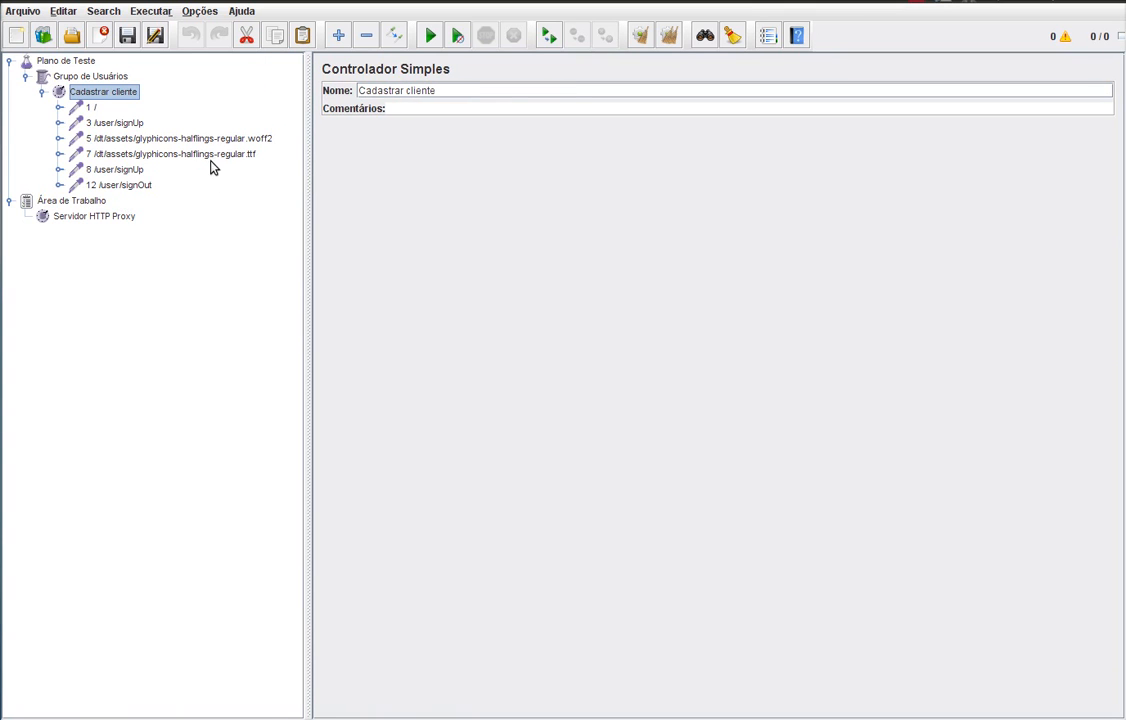
left_click(243, 140)
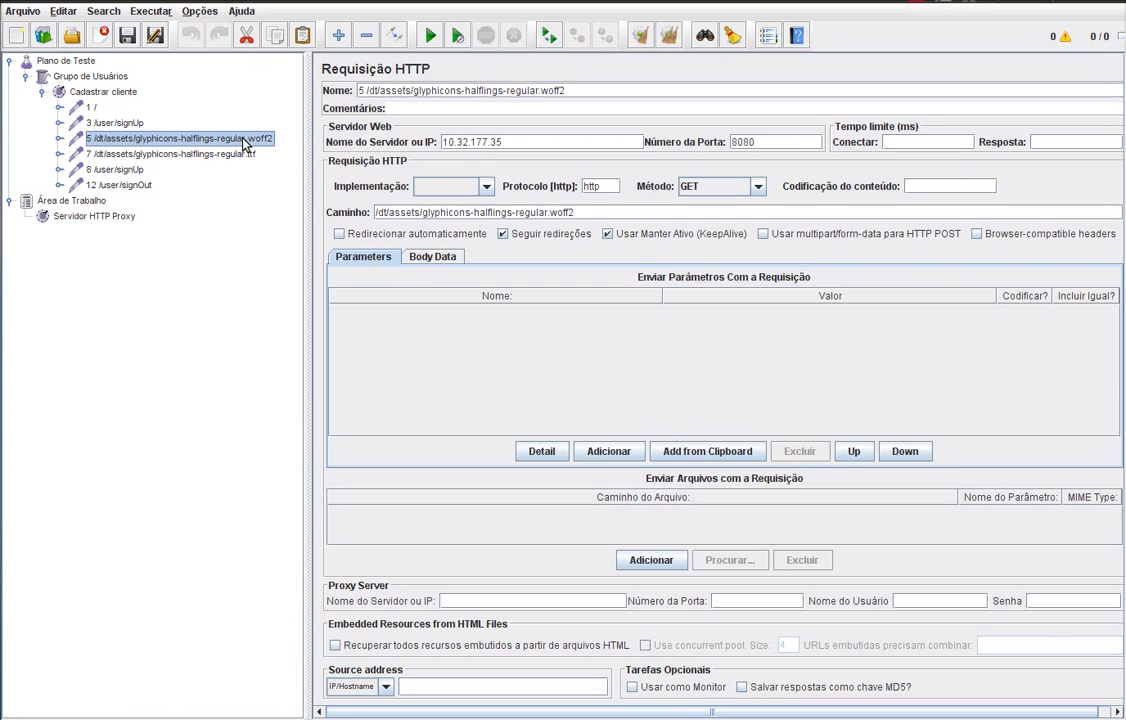
left_click(246, 154)
left_click(247, 140)
left_click(241, 154)
- Delete the woff2 and ttf font samplers, confirming each removal
left_click(247, 140)
key("Delete")
key("Return")
left_click(240, 141)
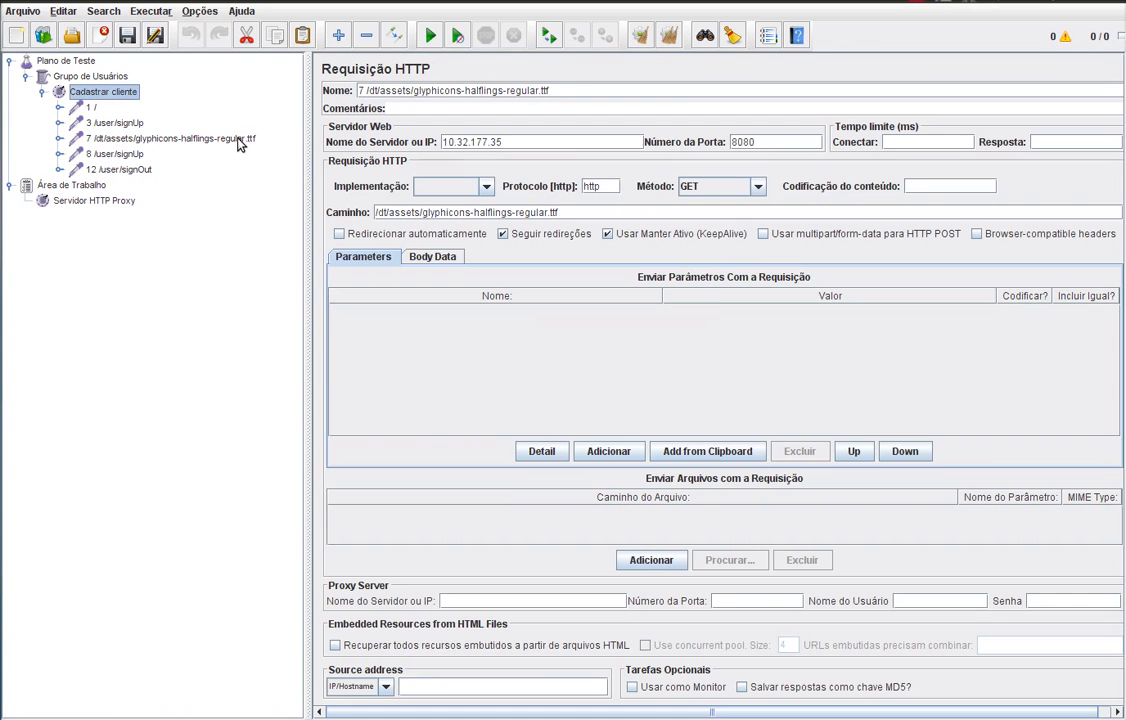
key("Delete")
key("Return")
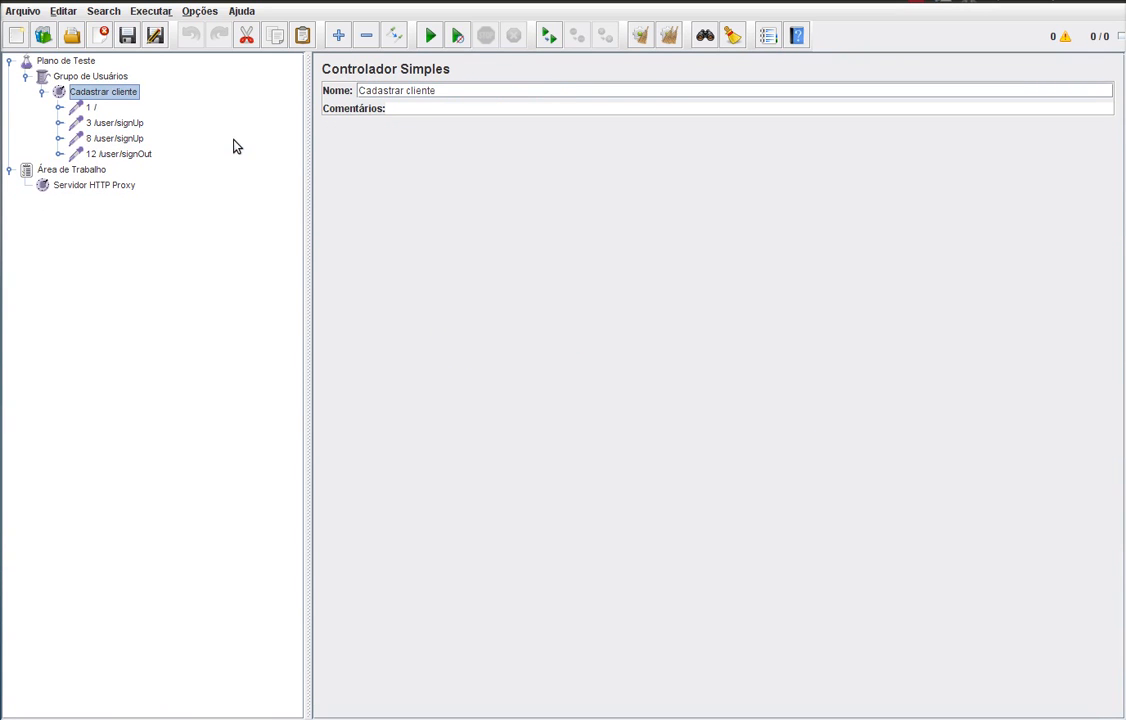
left_click(91, 108)
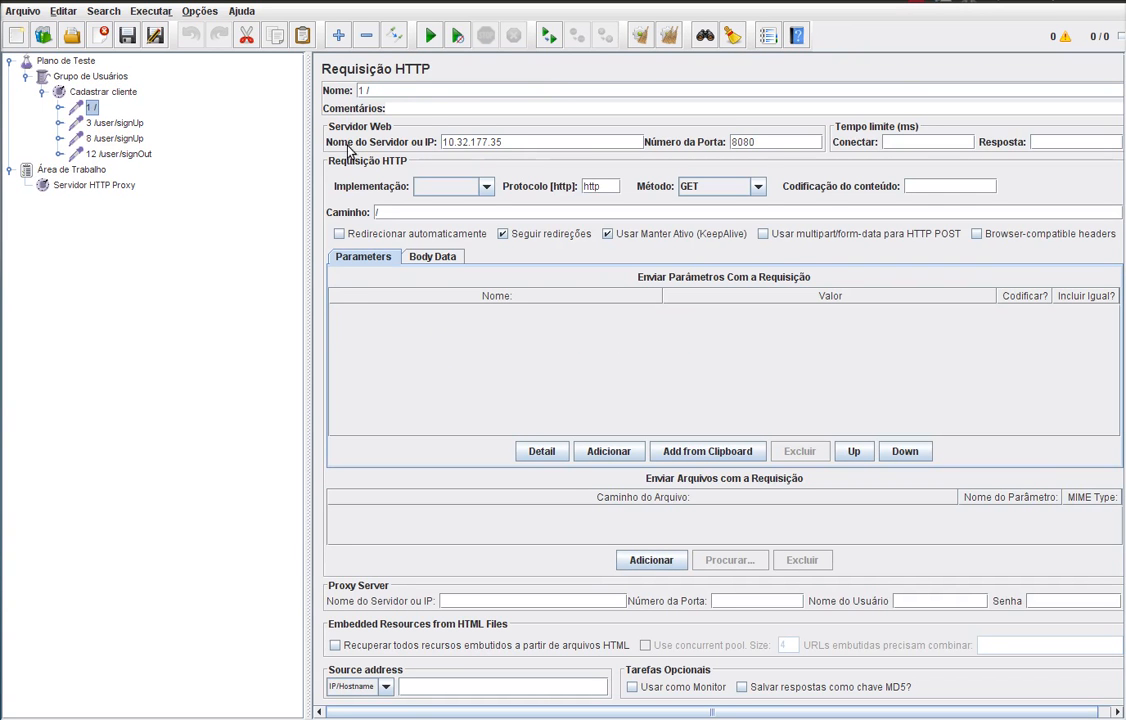
- Rename sampler '1 /' to 'Home Page' and '3 /user/signUp' to 'SignUp'
triple_click(415, 90)
type("Home Page")
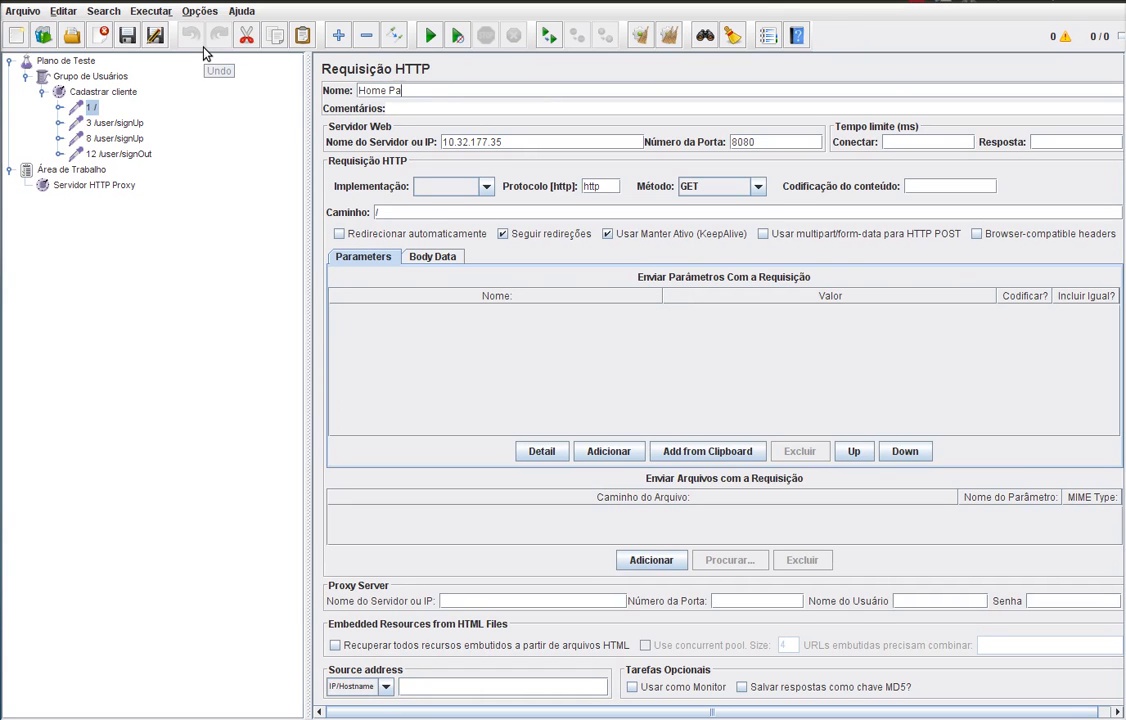
left_click(104, 121)
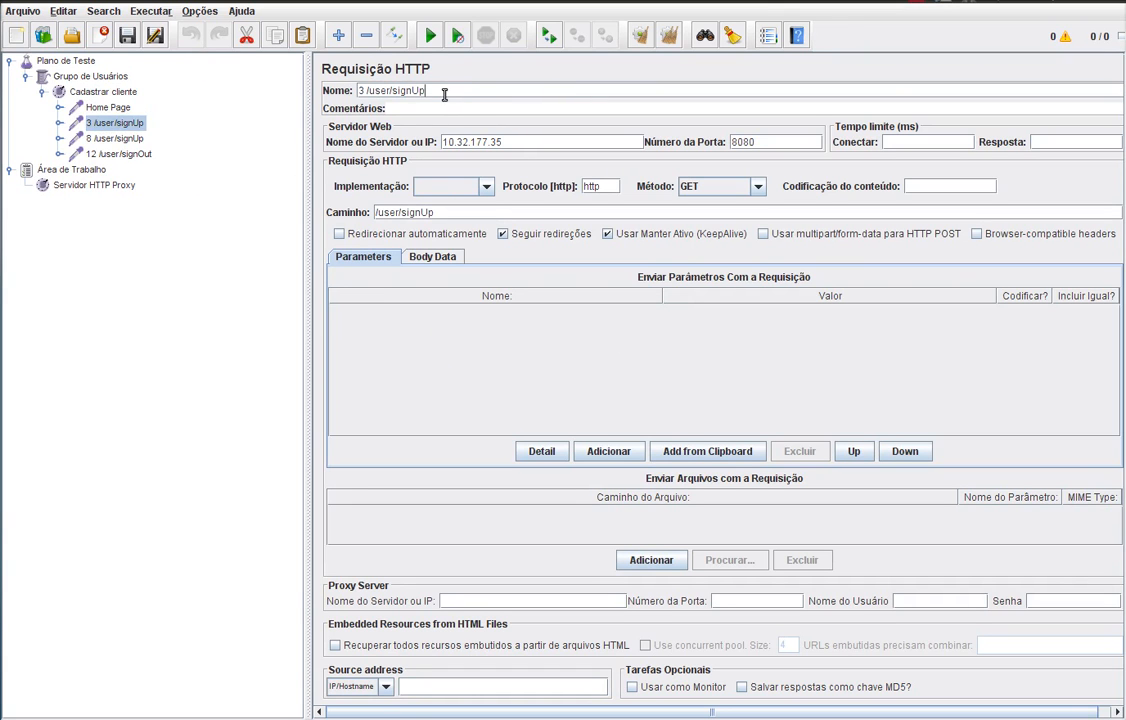
left_click_drag(447, 93, 289, 75)
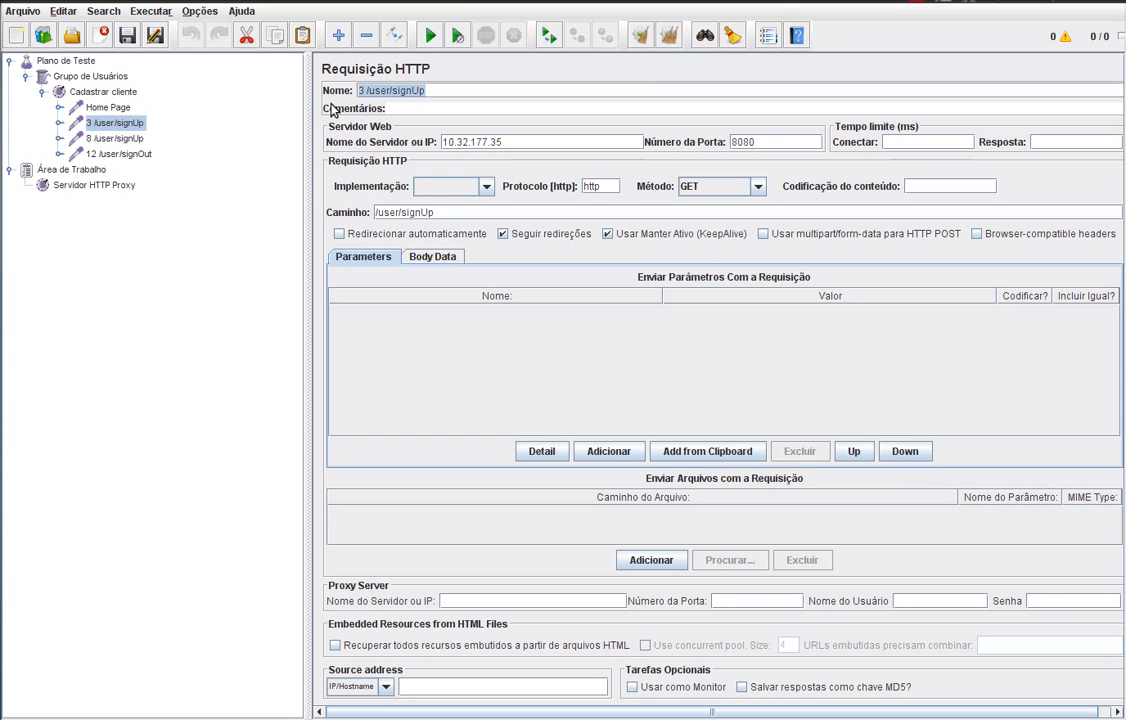
type("Si")
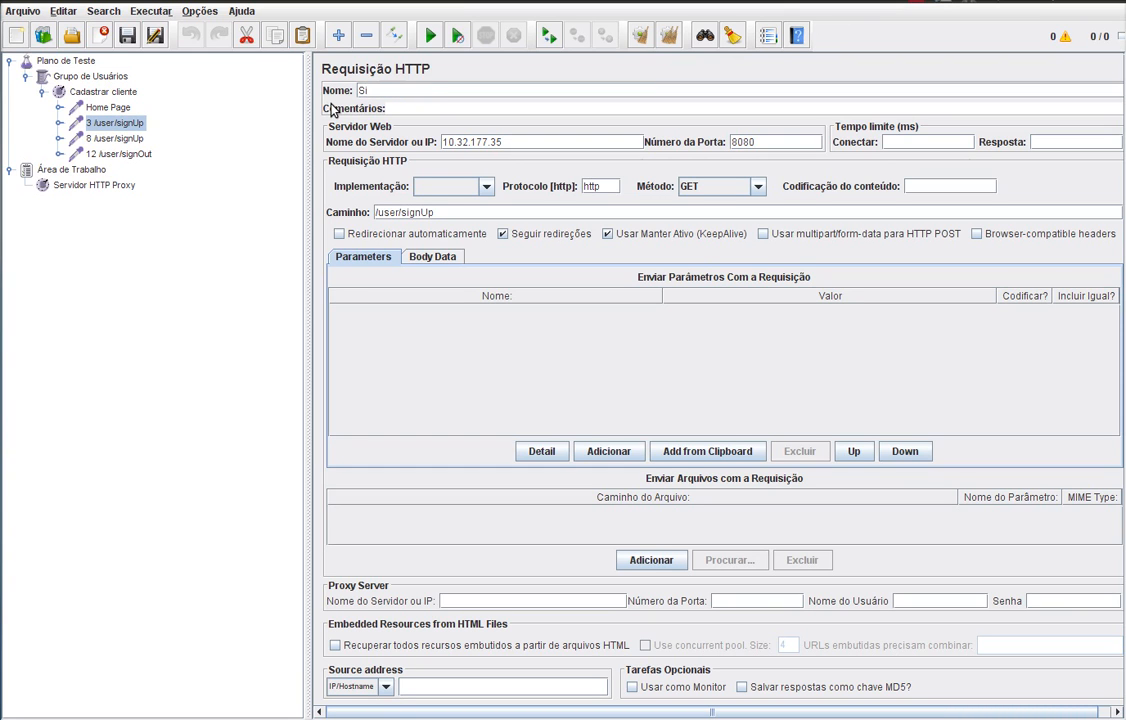
type("gnUp")
left_click(115, 138)
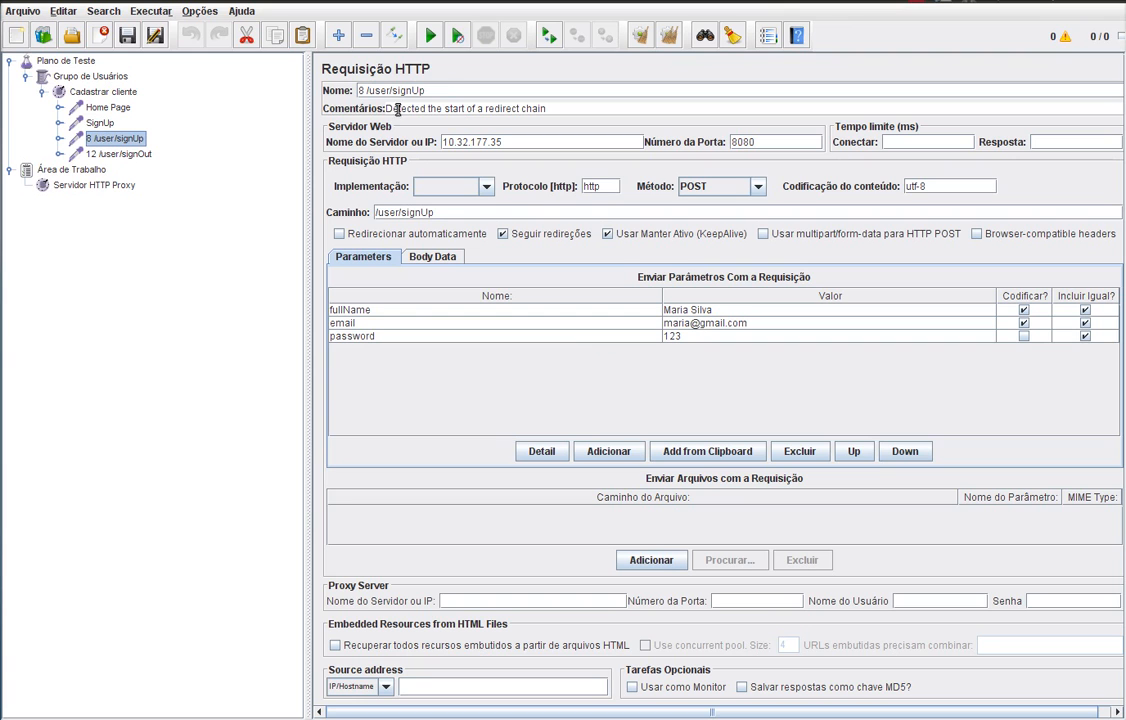
- Rename the '8 /user/signUp' sampler to 'Formulário de cadastro'
left_click(442, 90)
left_click_drag(442, 90, 336, 84)
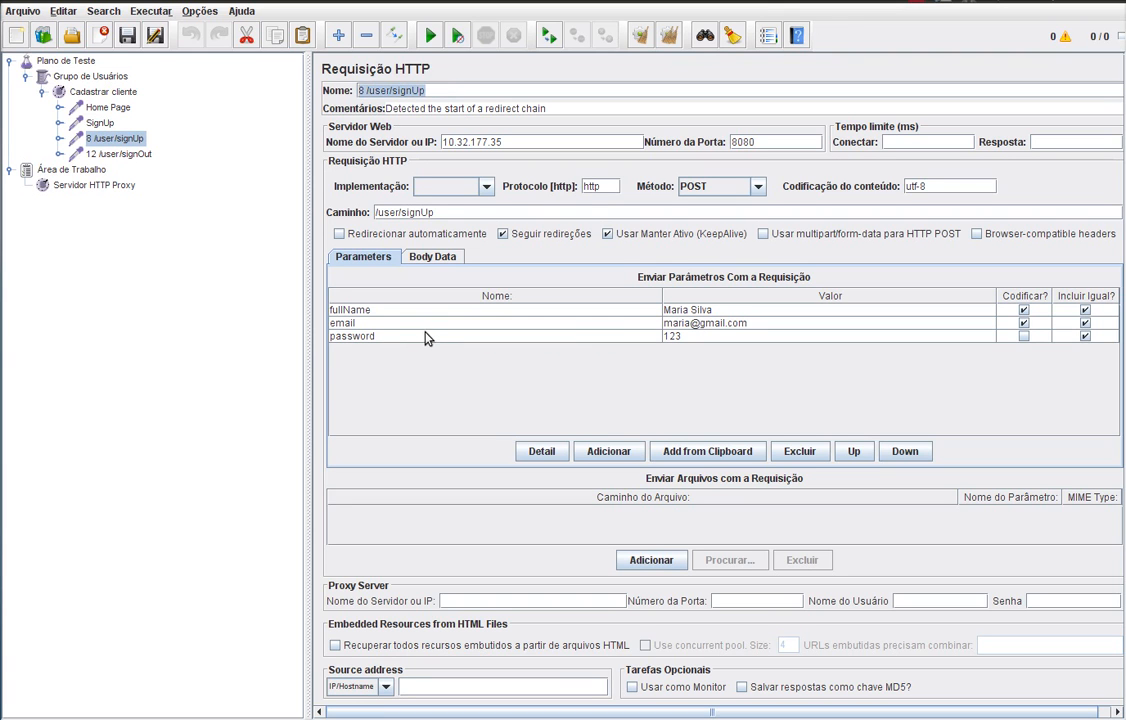
type("Formul")
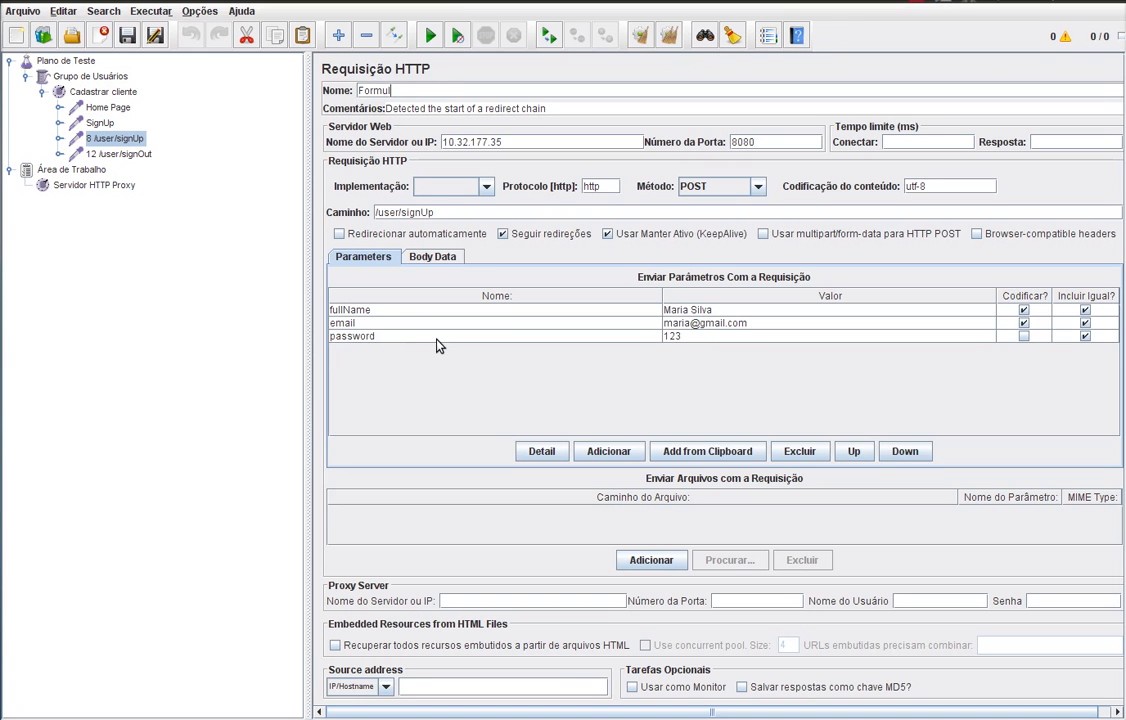
type("ário d")
type("e cadastro")
- Rename the '12 /user/signOut' sampler to 'SignOut'
left_click(145, 155)
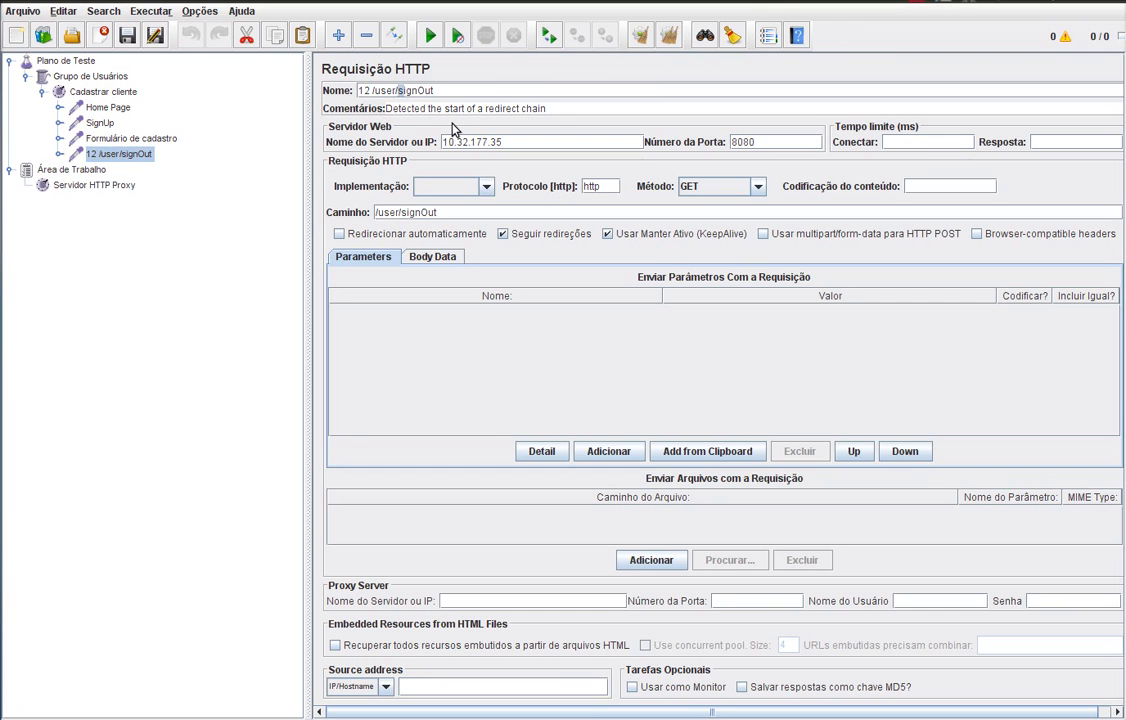
key("BackSpace")
key("BackSpace")
key("BackSpace")
key("BackSpace")
key("BackSpace")
key("BackSpace")
key("BackSpace")
key("BackSpace")
key("BackSpace")
key("BackSpace")
type("S")
left_click(116, 138)
left_click(106, 155)
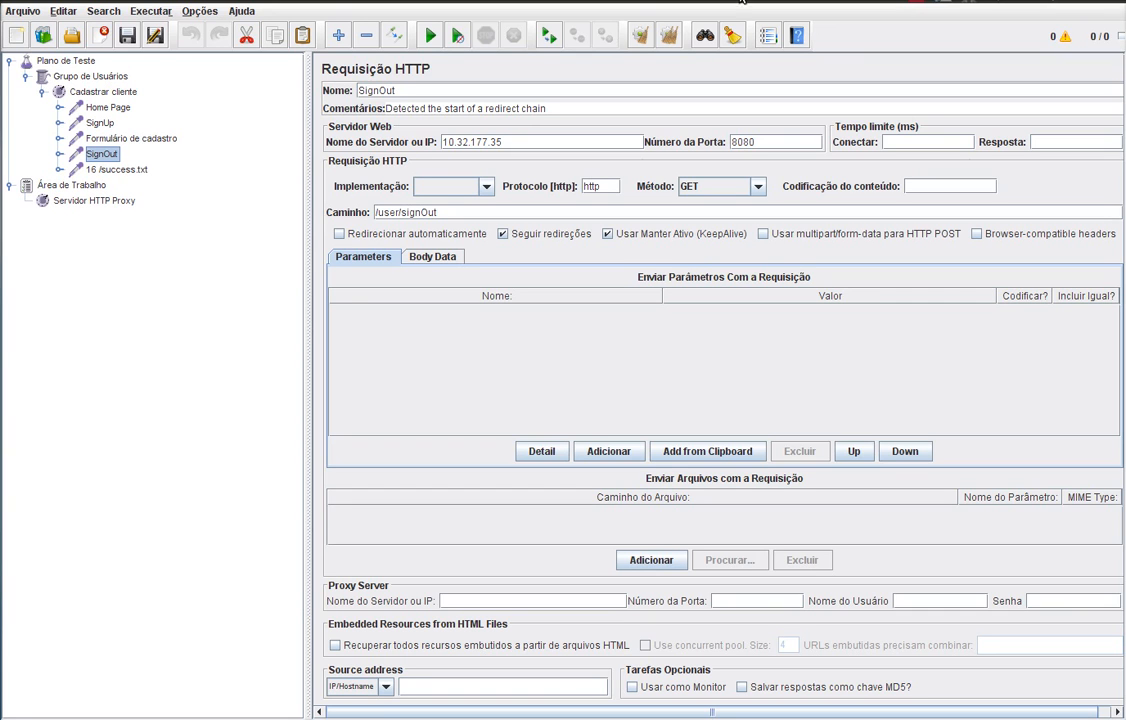
left_click(917, 1)
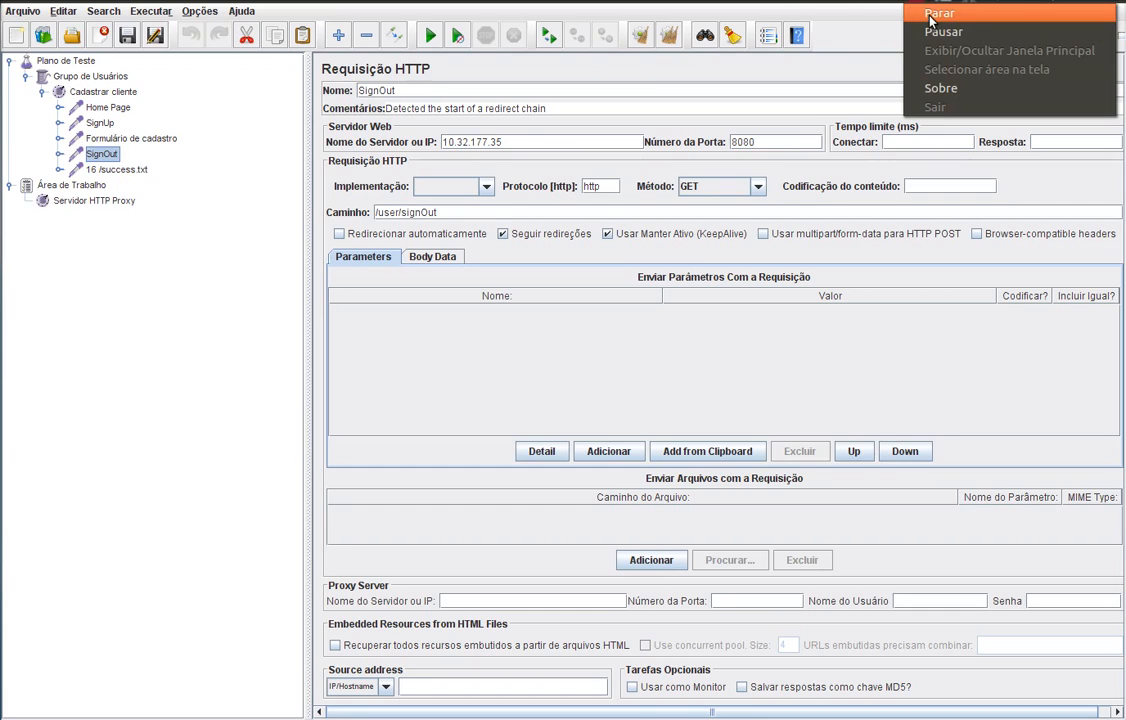